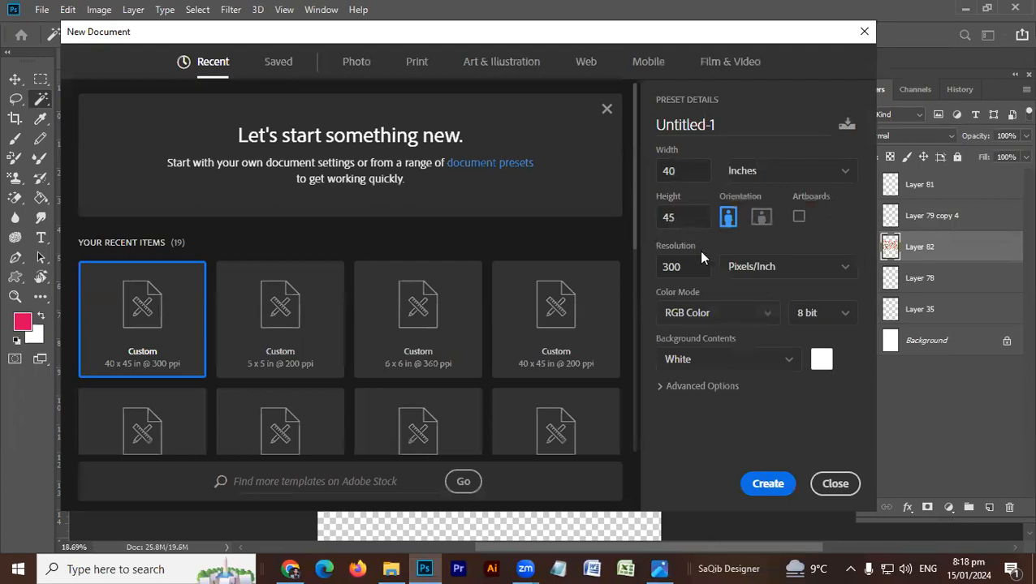
# Create a new 40 x 45 inch RGB document at 200 pixels/inch with a white background
pyautogui.doubleClick(692, 268)
pyautogui.write('200')
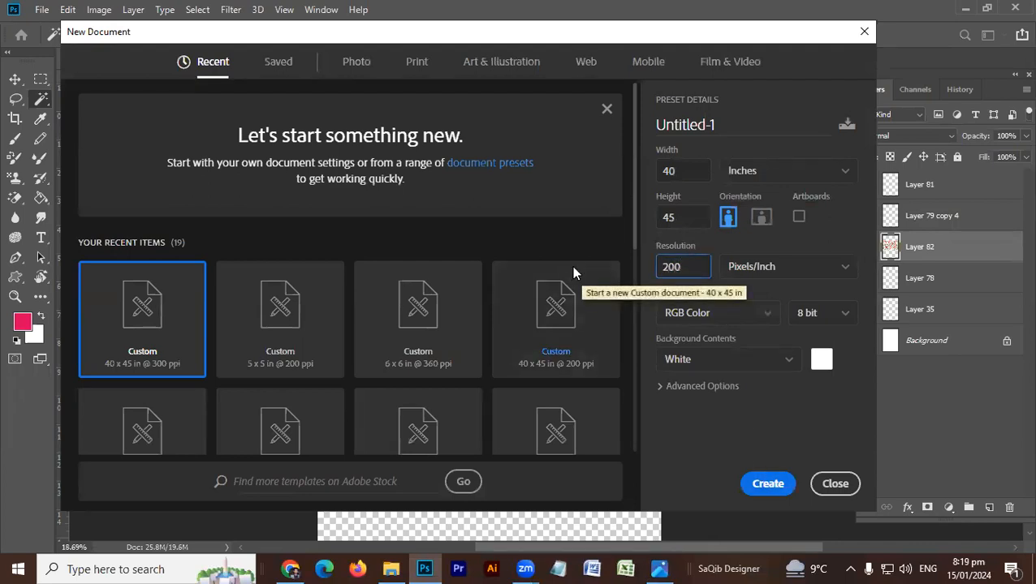
pyautogui.doubleClick(572, 274)
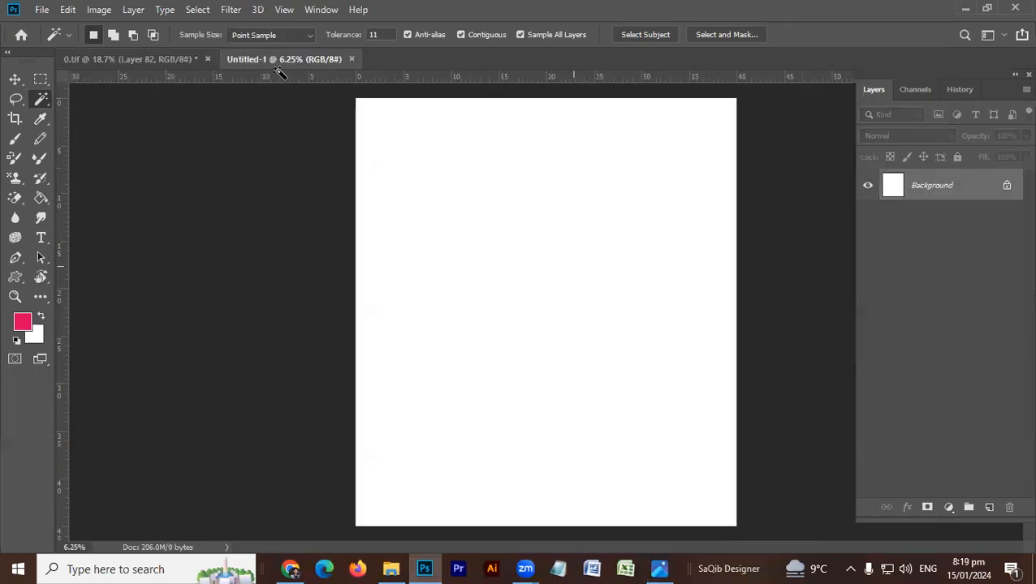
# Close the 0.tif document without saving its changes
pyautogui.click(207, 58)
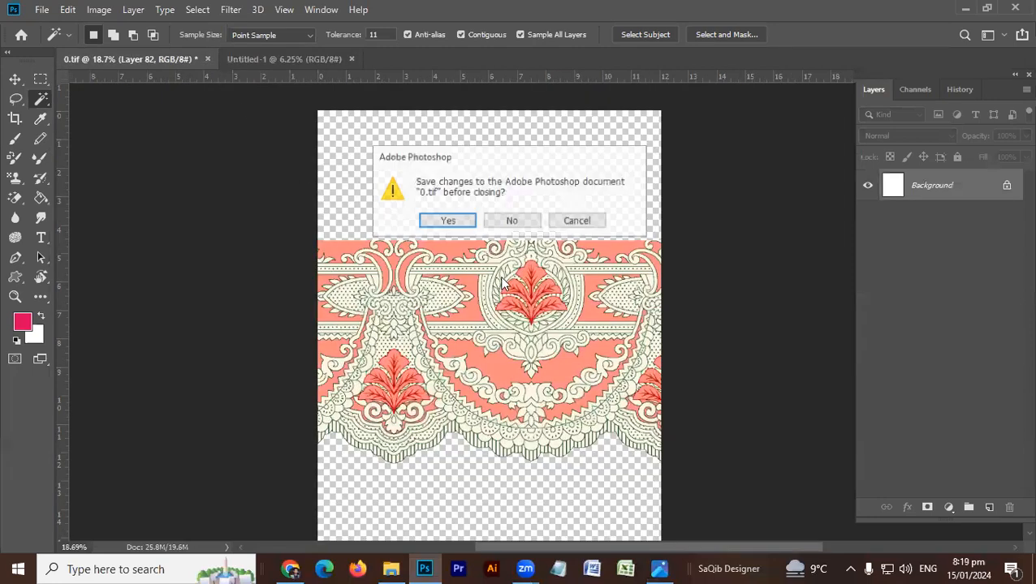
pyautogui.click(511, 231)
pyautogui.press('v')
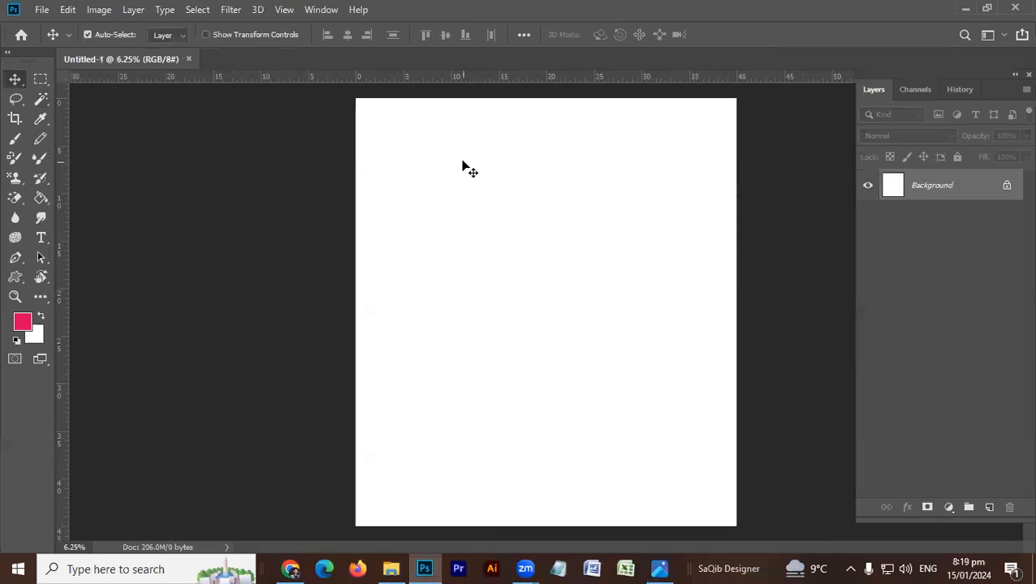
# Place two vertical and two horizontal guides that frame a roughly square area in the upper part of the blank canvas
pyautogui.press('m')
pyautogui.moveTo(448, 166); pyautogui.dragTo(534, 242)
pyautogui.moveTo(527, 76); pyautogui.dragTo(536, 164)
pyautogui.moveTo(541, 81); pyautogui.dragTo(539, 243)
pyautogui.moveTo(437, 81); pyautogui.dragTo(479, 151)
pyautogui.moveTo(560, 82); pyautogui.dragTo(529, 167)
pyautogui.press('v')
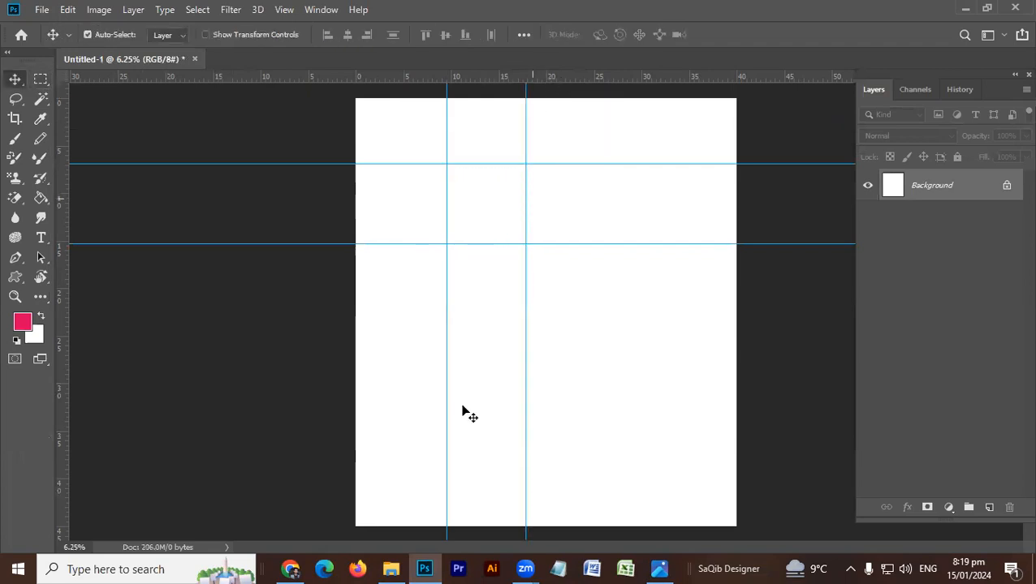
# Switch to File Explorer and open the pinned folder searching 2024
pyautogui.click(384, 564)
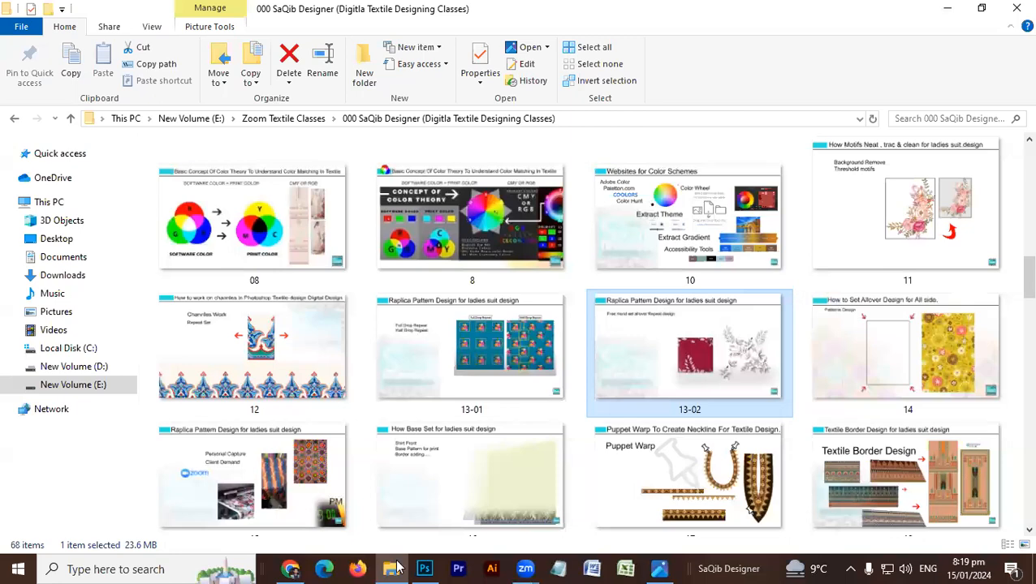
pyautogui.rightClick(396, 566)
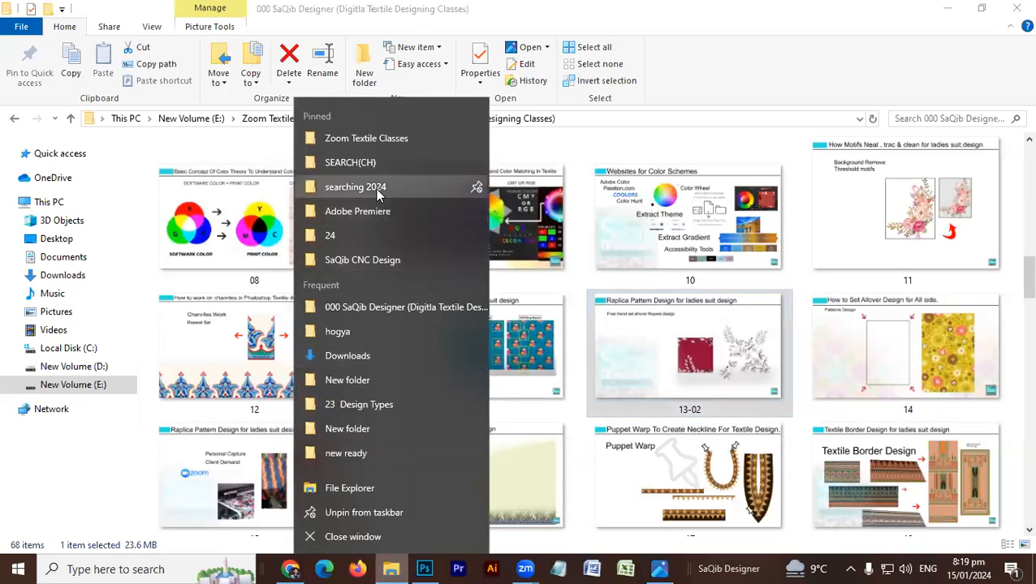
pyautogui.click(378, 192)
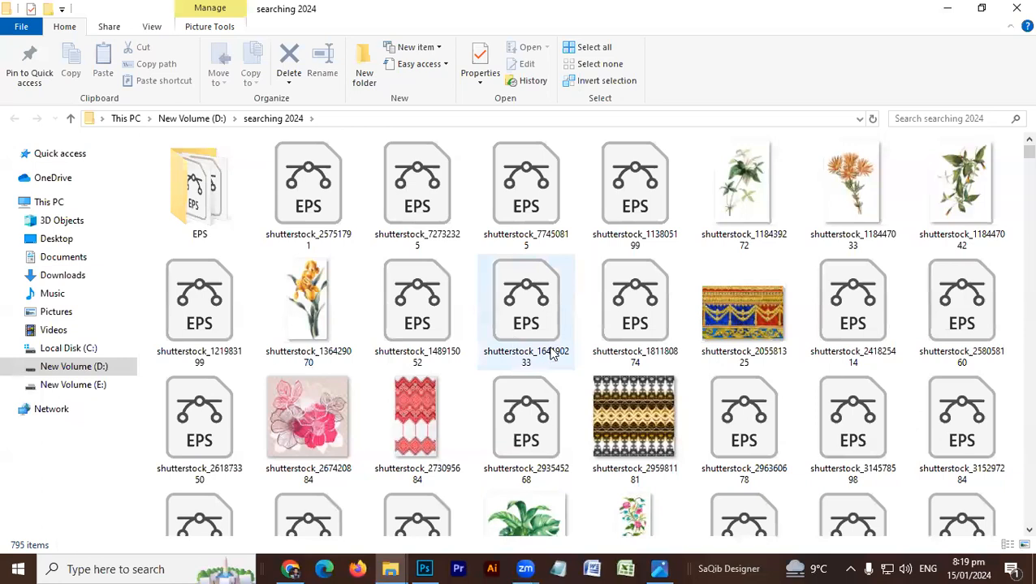
pyautogui.scroll(-5, 552, 353)
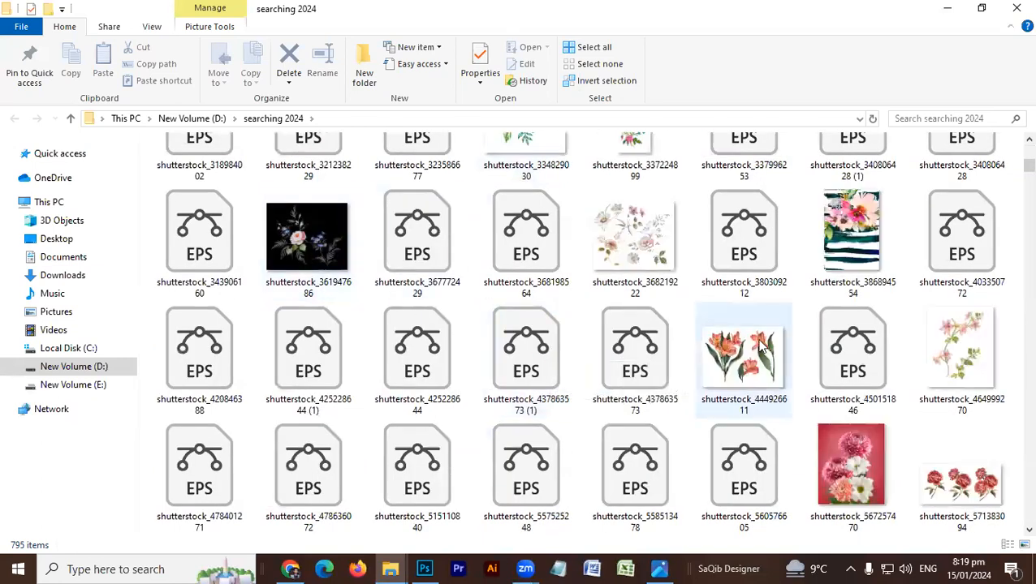
pyautogui.moveTo(647, 256); pyautogui.dragTo(907, 310)
pyautogui.hotkey('alt', 'Tab')
pyautogui.hotkey('alt', 'Tab')
pyautogui.press('Tab')
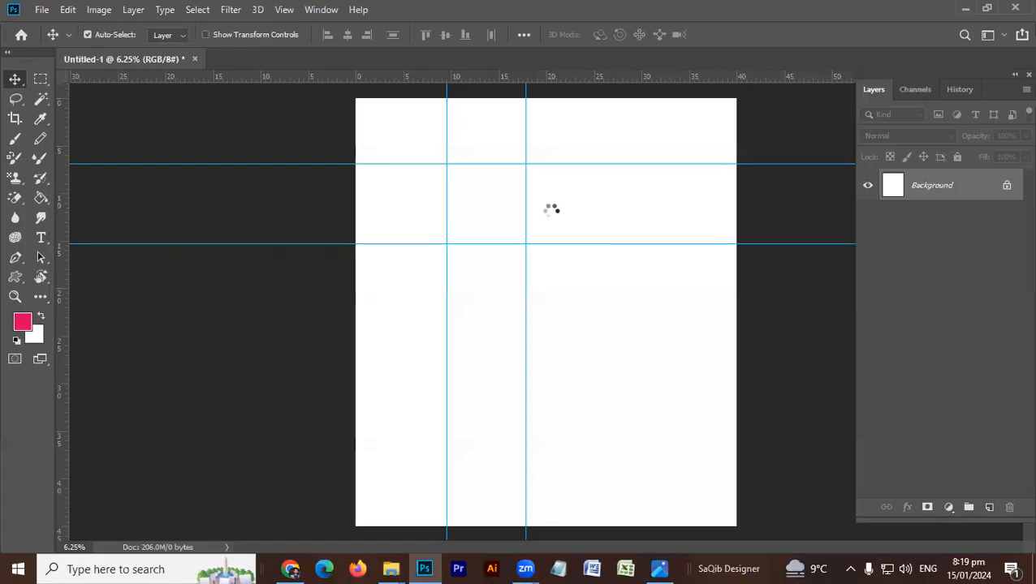
pyautogui.hotkey('ctrl', 'w')
# Find shutterstock_676437535 in the searching 2024 folder and open it in Photoshop
pyautogui.hotkey('alt', 'Tab')
pyautogui.hotkey('alt', 'Tab')
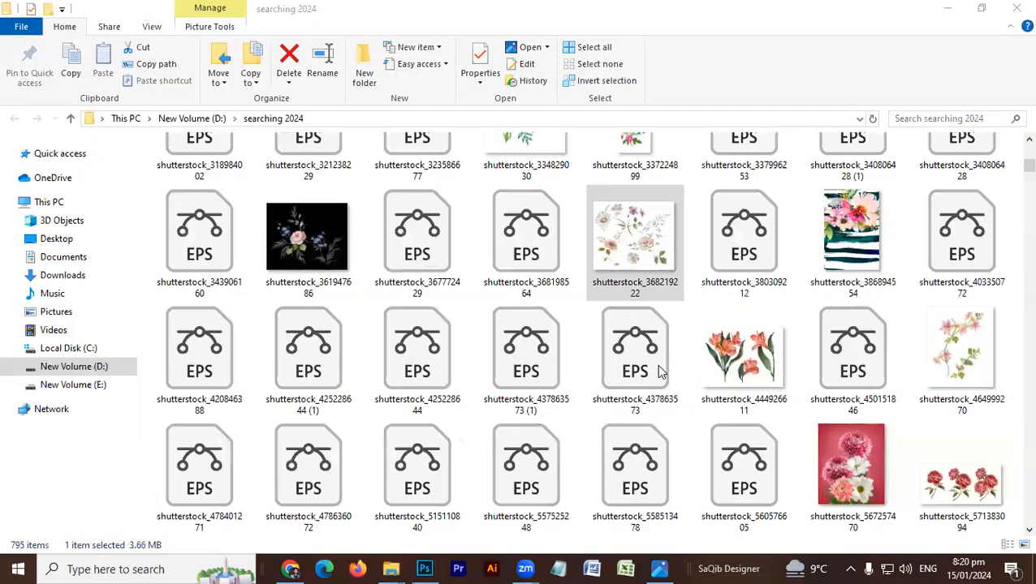
pyautogui.scroll(-10, 649, 367)
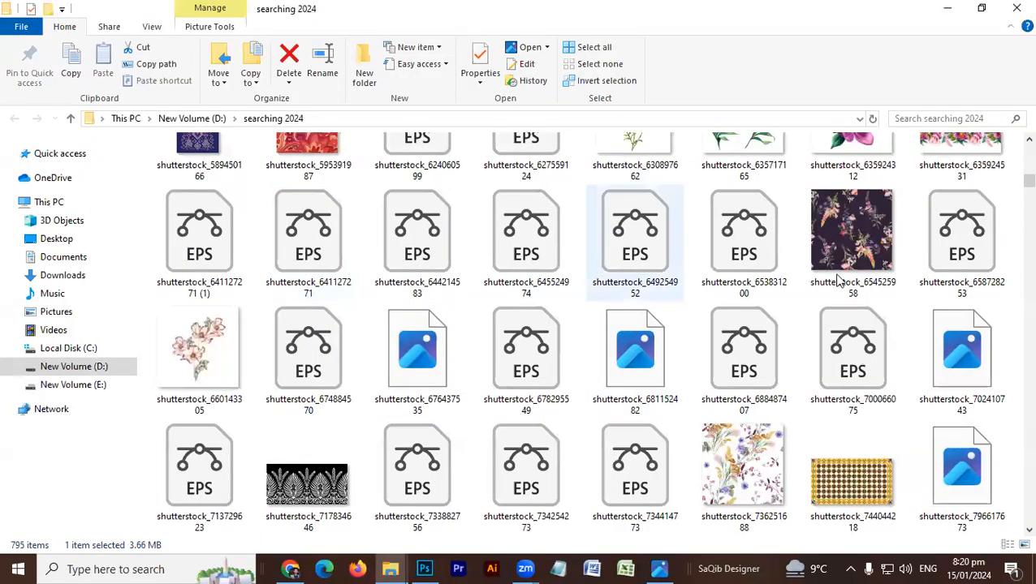
pyautogui.moveTo(457, 394); pyautogui.dragTo(714, 315)
pyautogui.hotkey('alt', 'Tab')
pyautogui.hotkey('alt', 'Tab')
pyautogui.press('Tab')
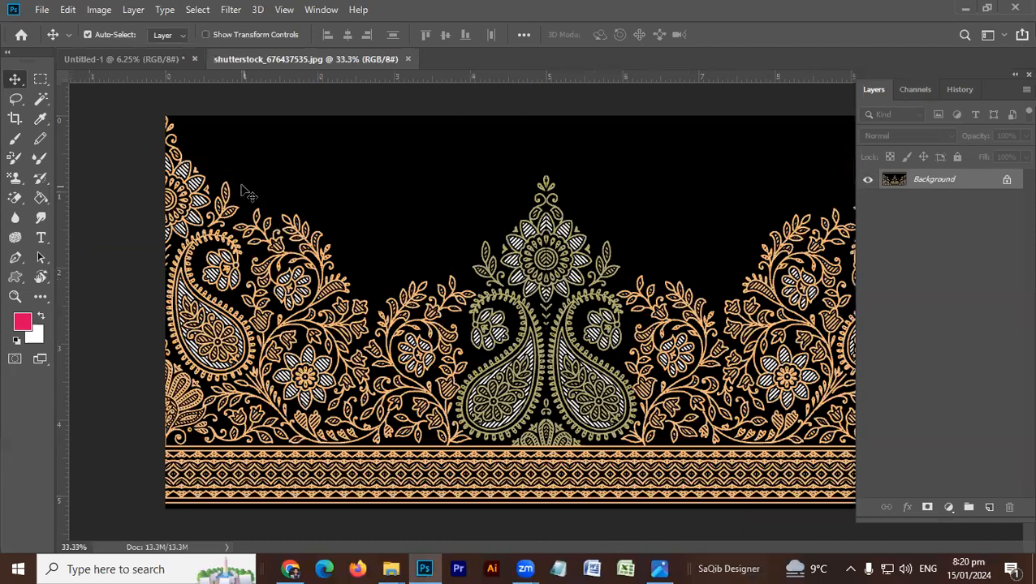
# Copy the black and orange paisley border image into Untitled-1 as a new layer in the canvas's lower right part
pyautogui.click(167, 62)
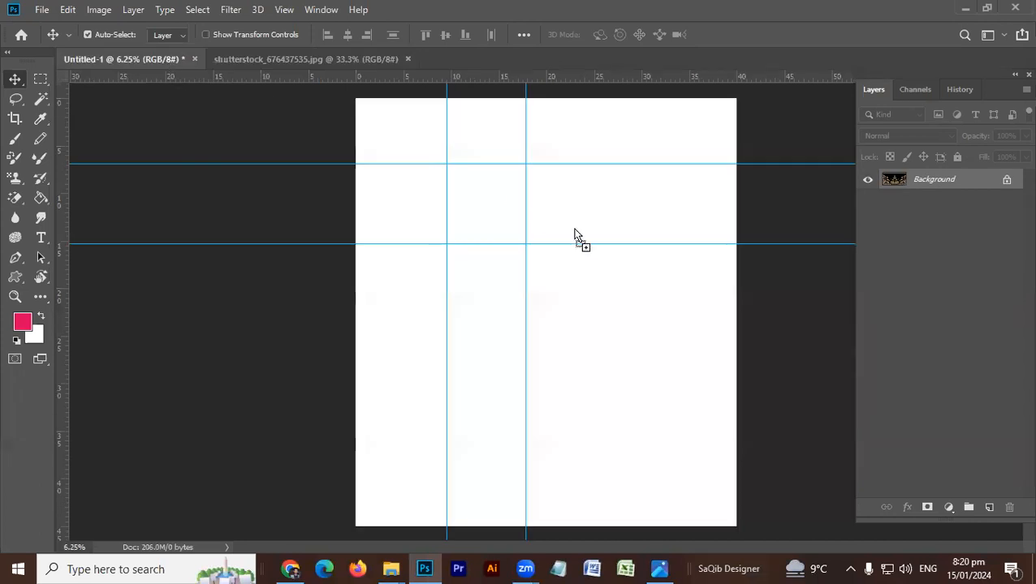
pyautogui.hotkey('ctrl', 'v')
pyautogui.moveTo(619, 290); pyautogui.dragTo(696, 309)
pyautogui.hotkey('ctrl', 't')
pyautogui.press('Return')
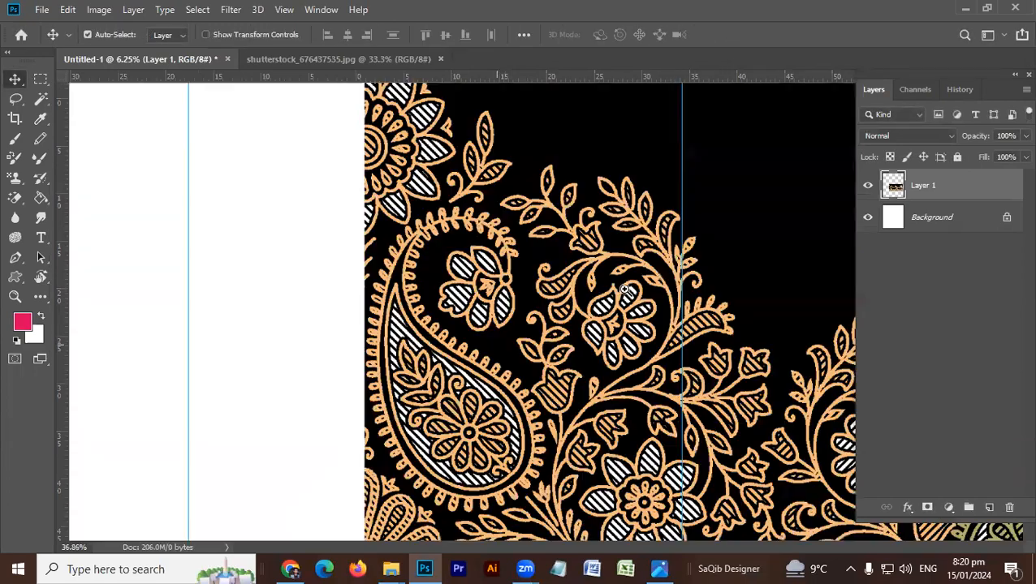
# Lasso the floral vine between the orange and green paisleys, copy it to a new layer and hide Layer 1
pyautogui.scroll(5, 493, 348)
pyautogui.scroll(-3, 477, 283)
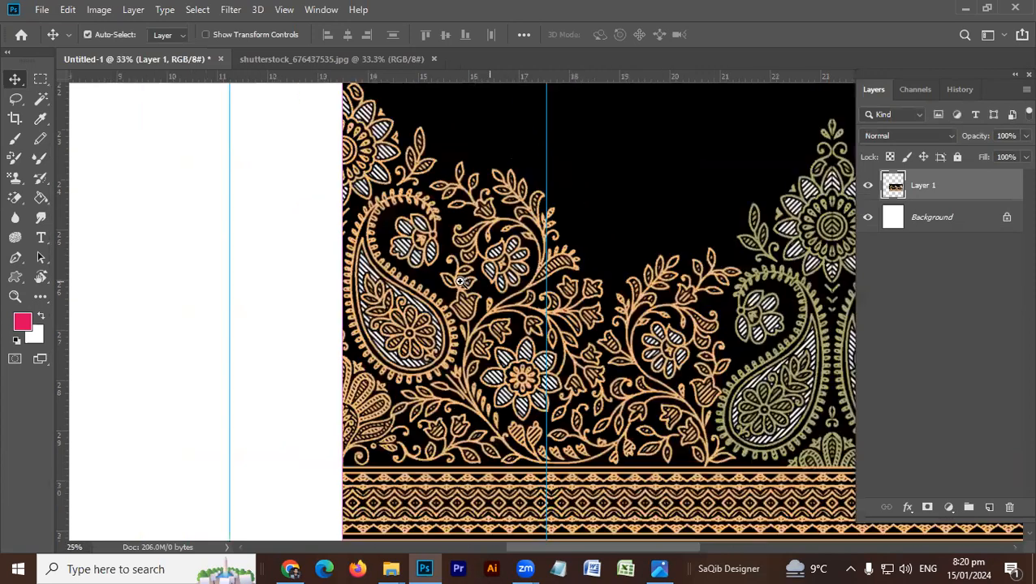
pyautogui.moveTo(471, 284); pyautogui.dragTo(443, 266)
pyautogui.moveTo(526, 288)
pyautogui.mouseDown()
pyautogui.moveTo(485, 300)
pyautogui.moveTo(499, 308)
pyautogui.mouseUp()
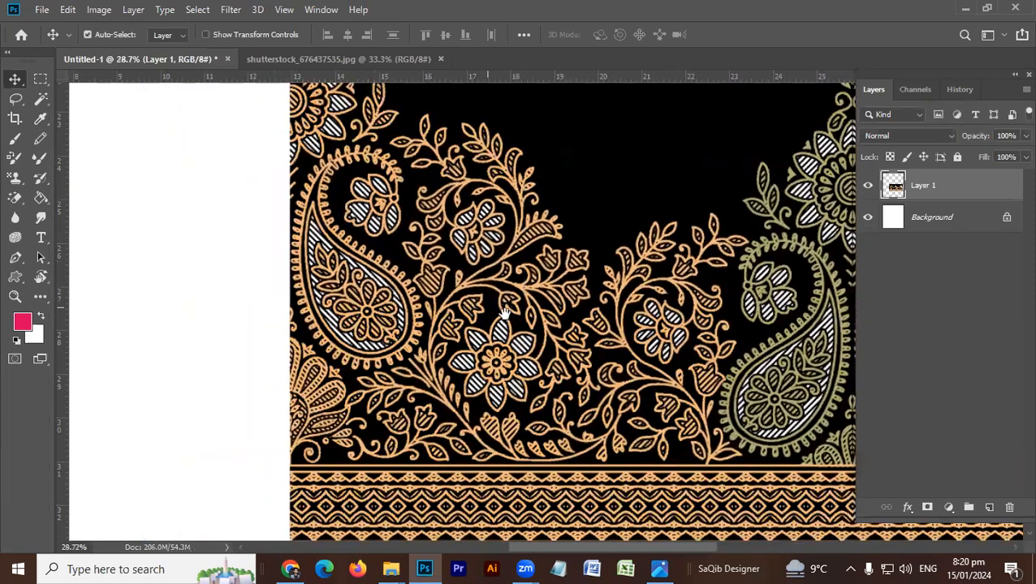
pyautogui.press('l')
pyautogui.moveTo(459, 227); pyautogui.dragTo(471, 243)
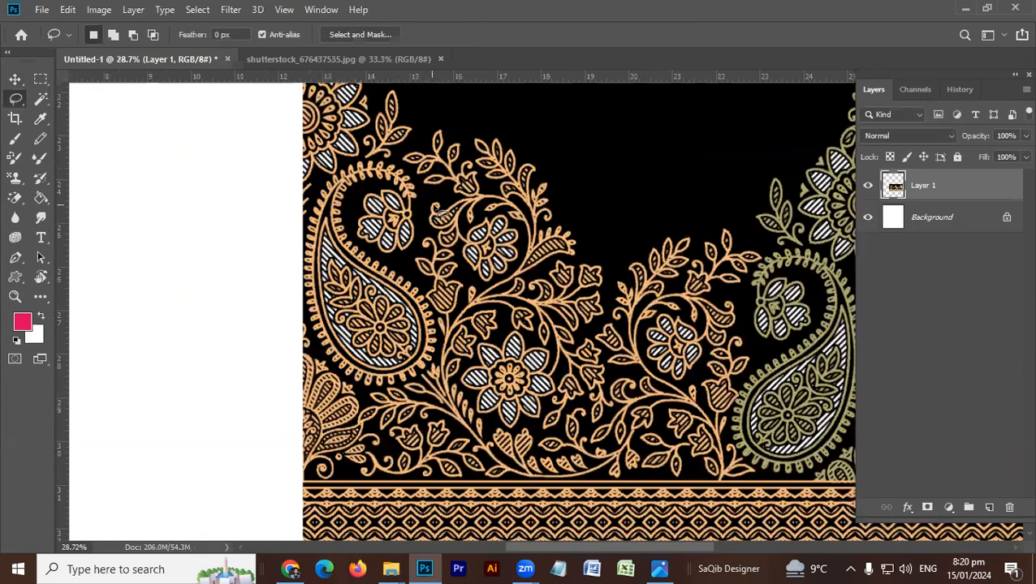
pyautogui.moveTo(412, 154)
pyautogui.mouseDown()
pyautogui.moveTo(442, 102)
pyautogui.moveTo(477, 110)
pyautogui.moveTo(582, 158)
pyautogui.moveTo(625, 231)
pyautogui.moveTo(634, 216)
pyautogui.moveTo(683, 199)
pyautogui.moveTo(706, 211)
pyautogui.mouseUp()
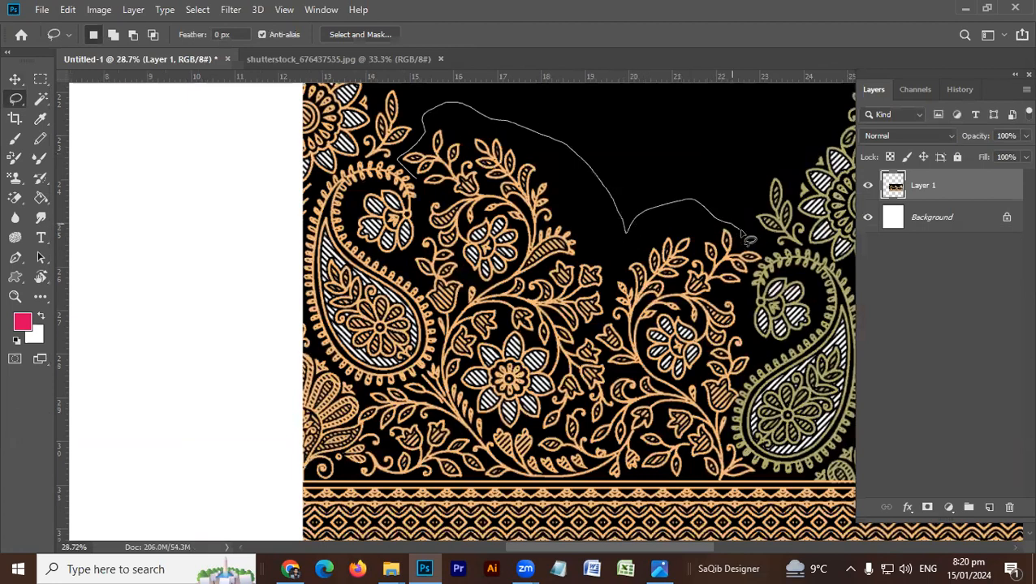
pyautogui.moveTo(752, 320)
pyautogui.mouseDown()
pyautogui.moveTo(759, 385)
pyautogui.moveTo(744, 414)
pyautogui.moveTo(764, 468)
pyautogui.moveTo(759, 485)
pyautogui.moveTo(730, 491)
pyautogui.moveTo(464, 479)
pyautogui.moveTo(347, 431)
pyautogui.moveTo(346, 404)
pyautogui.mouseUp()
pyautogui.moveTo(398, 372); pyautogui.dragTo(427, 335)
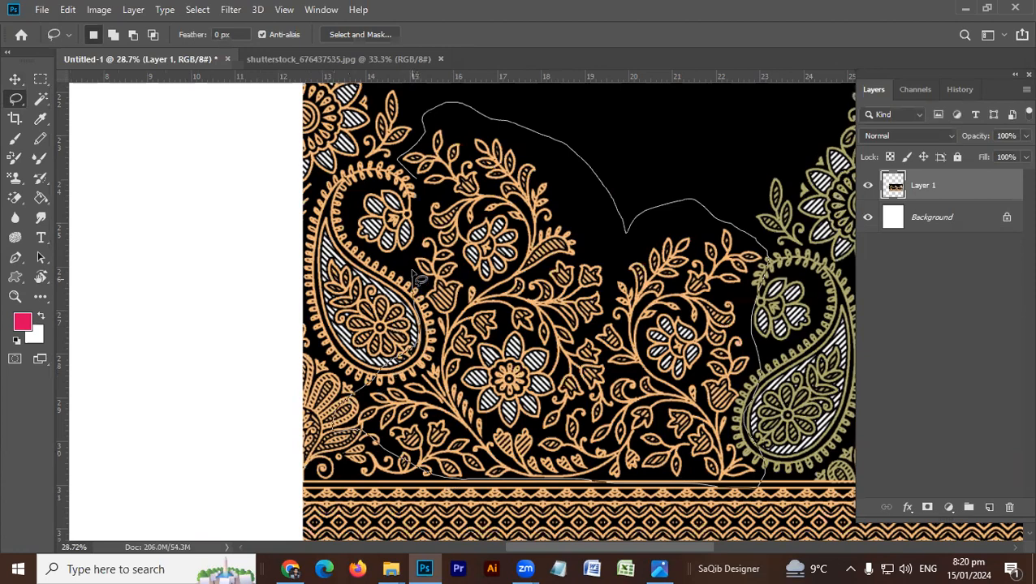
pyautogui.moveTo(423, 200); pyautogui.dragTo(415, 185)
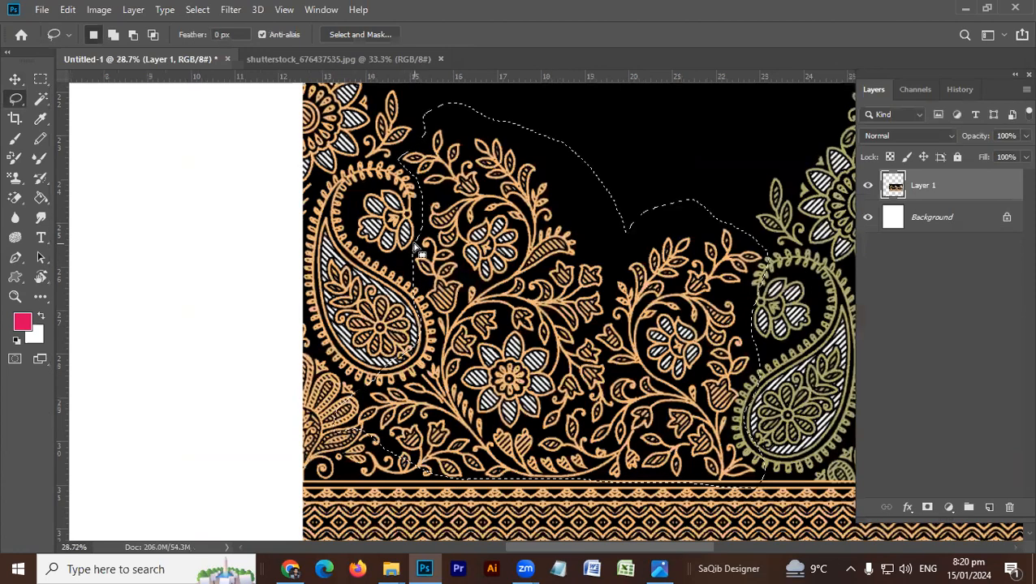
pyautogui.hotkey('ctrl', 'j')
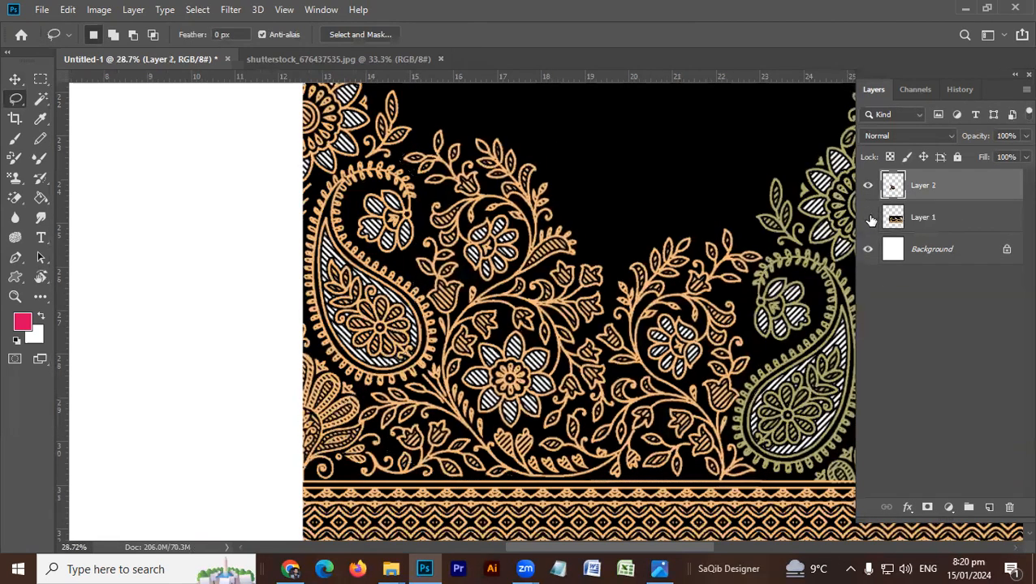
pyautogui.click(868, 217)
# Lasso the leftover orange paisley edge along the vine cut-out's left side and delete it
pyautogui.scroll(-2, 565, 302)
pyautogui.scroll(2, 520, 260)
pyautogui.scroll(2, 532, 245)
pyautogui.scroll(3, 511, 227)
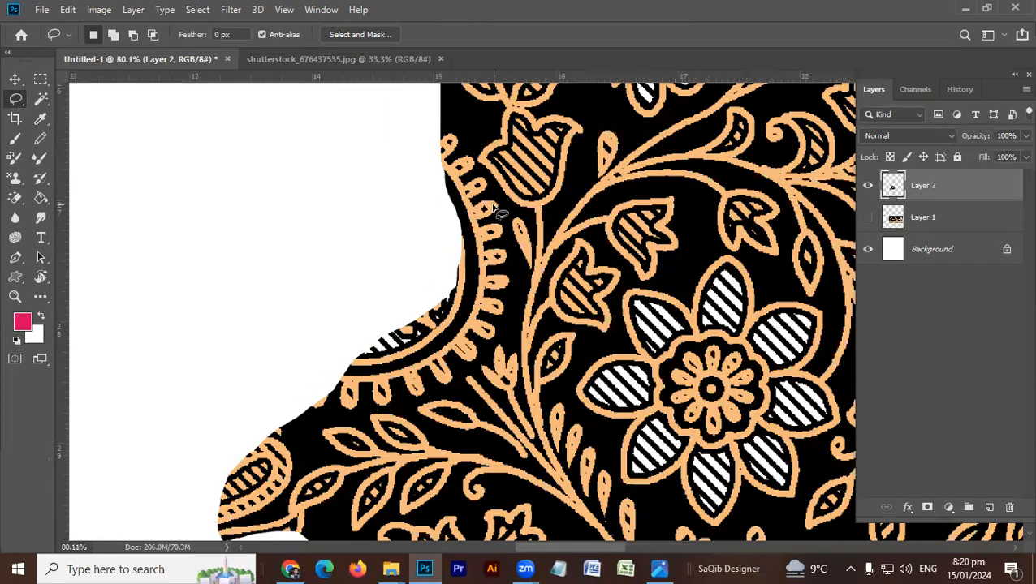
pyautogui.moveTo(459, 122)
pyautogui.mouseDown()
pyautogui.moveTo(347, 207)
pyautogui.moveTo(261, 418)
pyautogui.moveTo(315, 428)
pyautogui.moveTo(349, 418)
pyautogui.mouseUp()
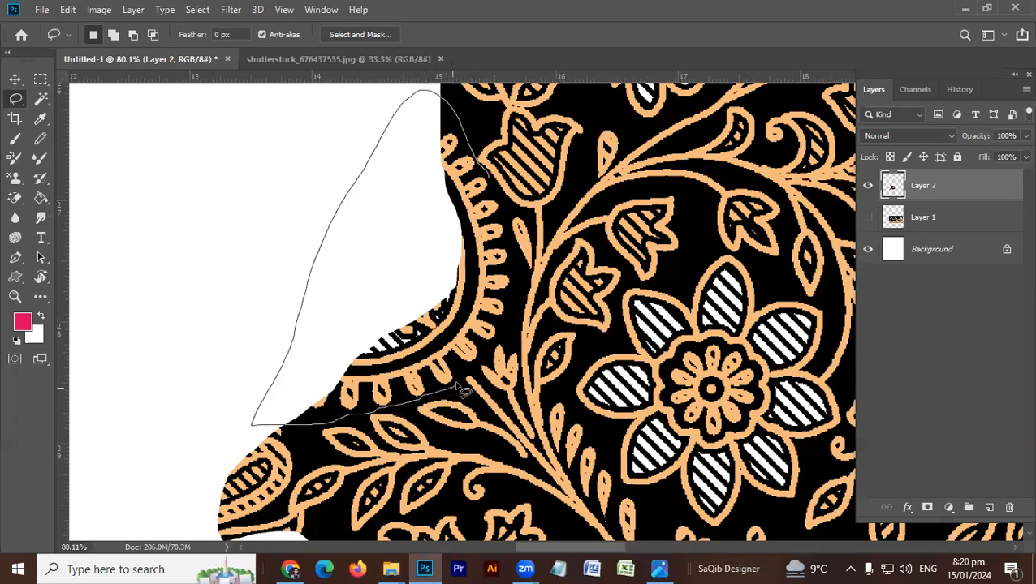
pyautogui.moveTo(500, 340); pyautogui.dragTo(511, 310)
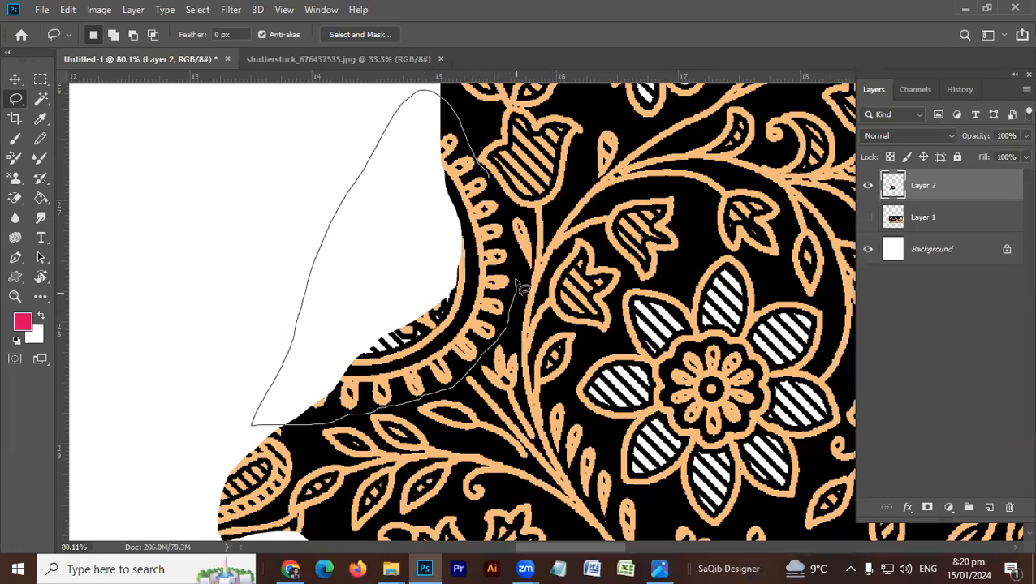
pyautogui.moveTo(513, 235); pyautogui.dragTo(507, 228)
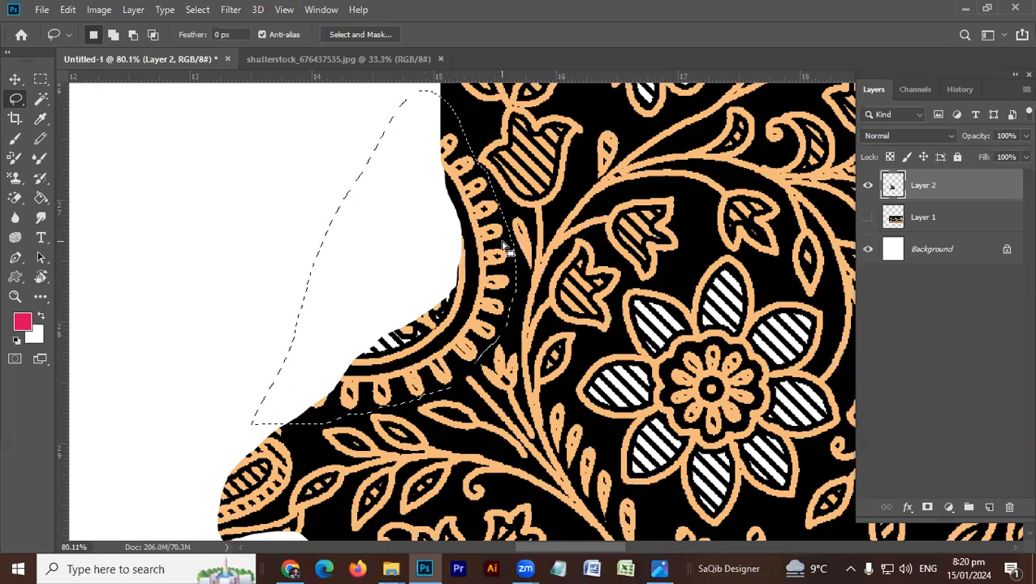
pyautogui.press('Delete')
# Delete the scalloped motif fragment at the cut-out's far left tip using a lasso selection and deselect
pyautogui.moveTo(452, 403); pyautogui.dragTo(447, 233)
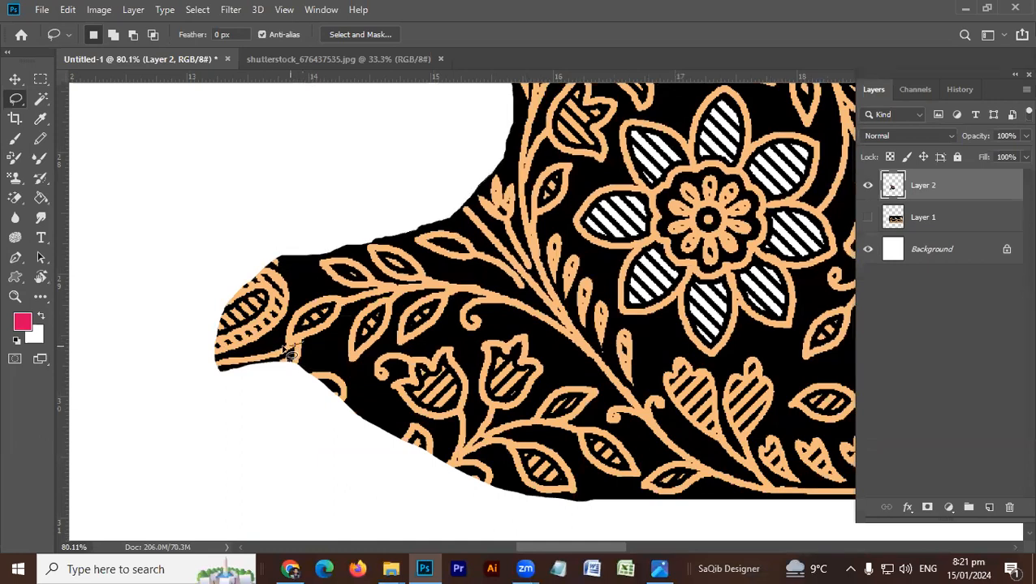
pyautogui.moveTo(275, 226)
pyautogui.mouseDown()
pyautogui.moveTo(173, 339)
pyautogui.moveTo(242, 402)
pyautogui.moveTo(302, 358)
pyautogui.mouseUp()
pyautogui.press('Delete')
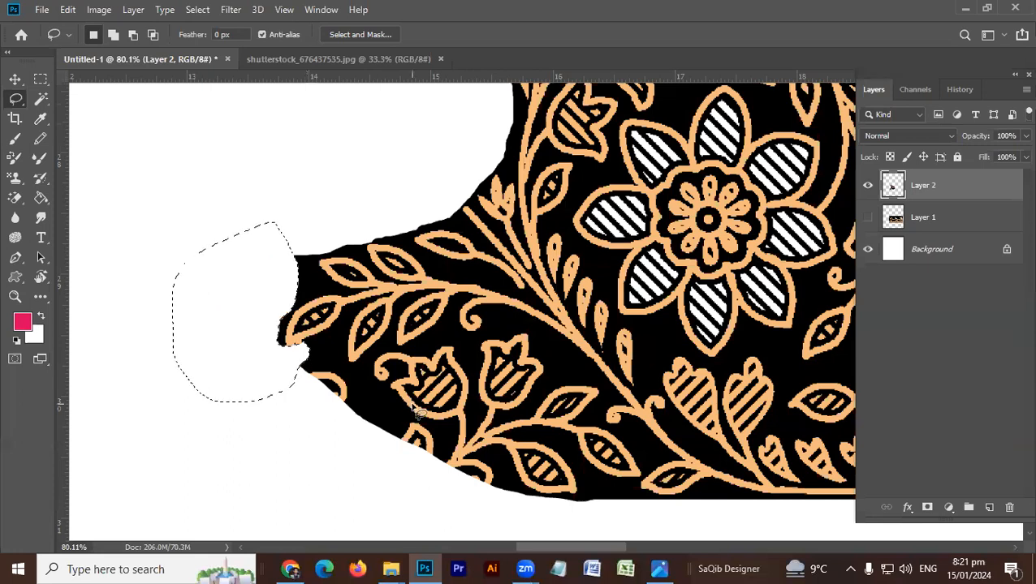
pyautogui.moveTo(382, 403); pyautogui.dragTo(345, 360)
pyautogui.hotkey('ctrl', 'd')
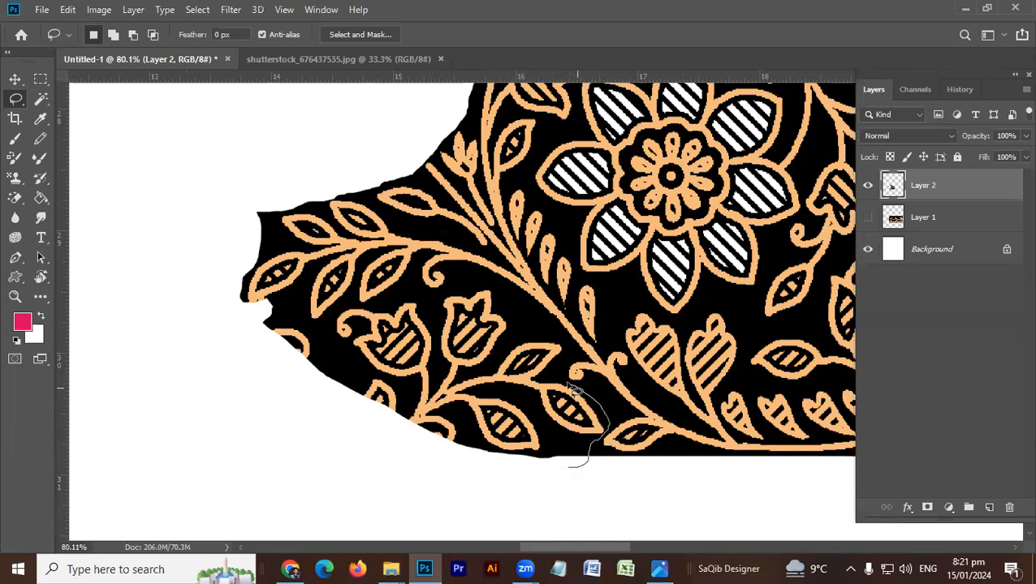
# Lasso the tulip and leaf cluster below the cut-out's lower left stem, try deleting it, and undo the deletion
pyautogui.moveTo(536, 327); pyautogui.dragTo(509, 302)
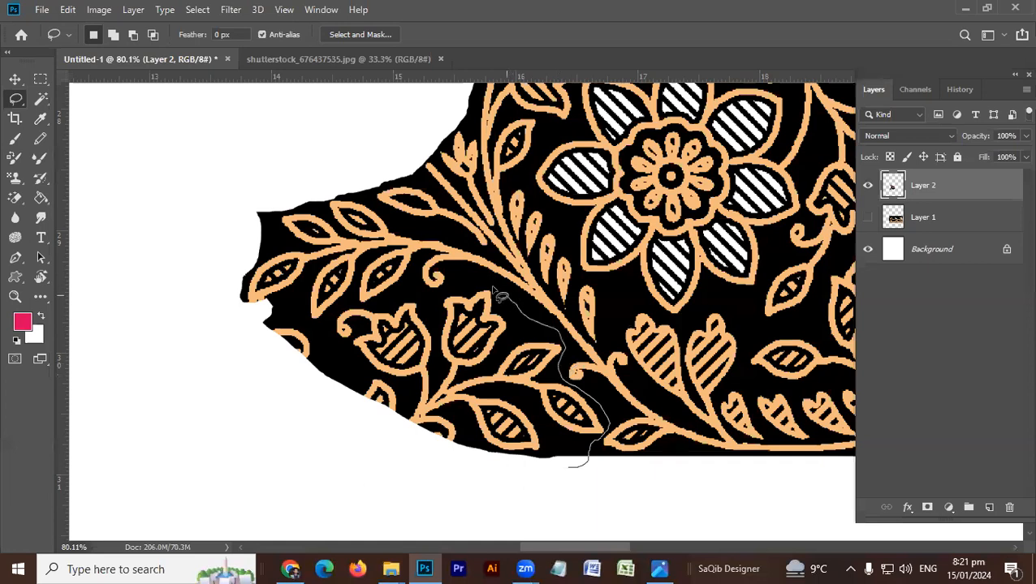
pyautogui.moveTo(439, 300); pyautogui.dragTo(387, 299)
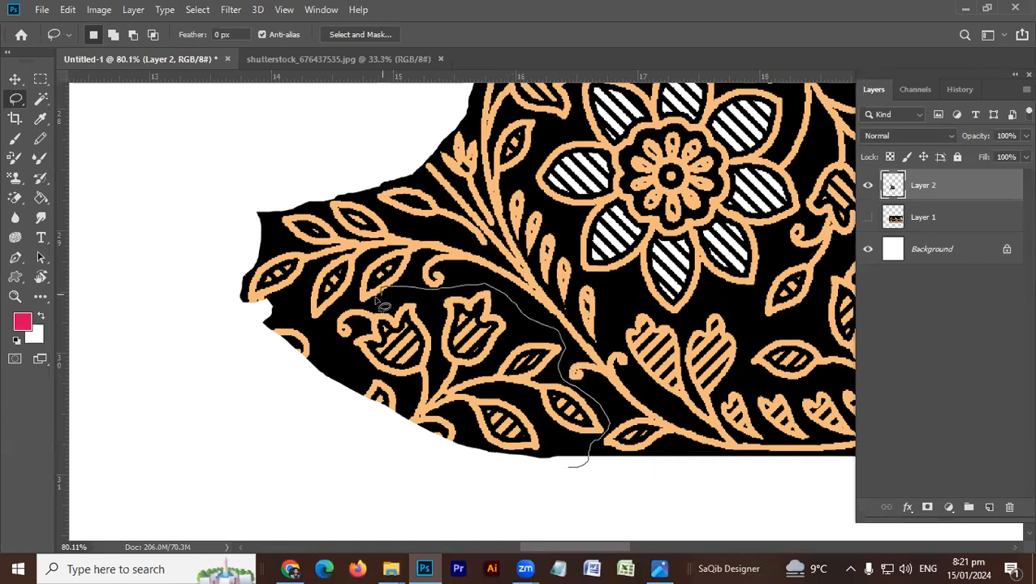
pyautogui.moveTo(242, 418); pyautogui.dragTo(301, 486)
pyautogui.press('alt')
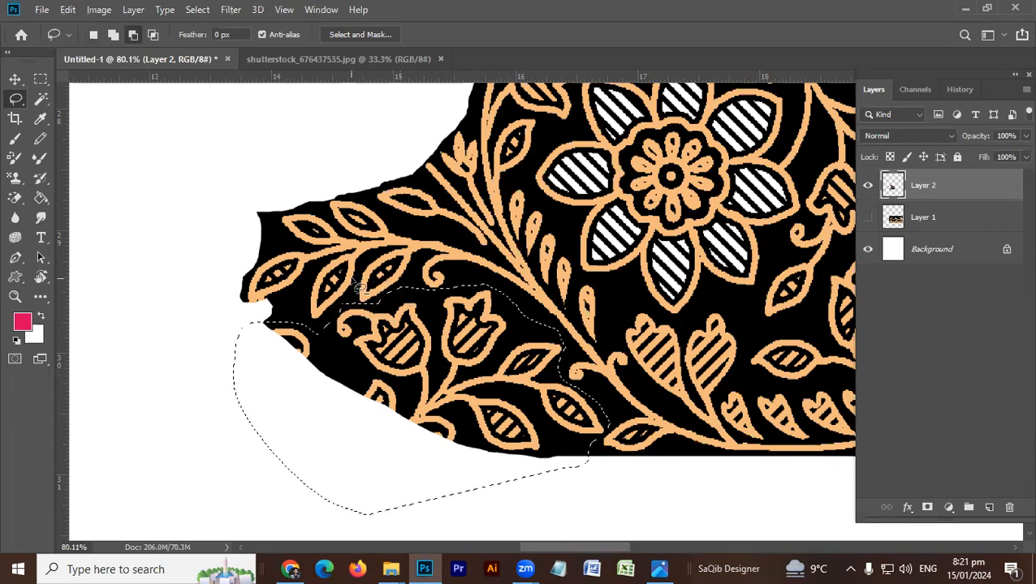
pyautogui.press('Delete')
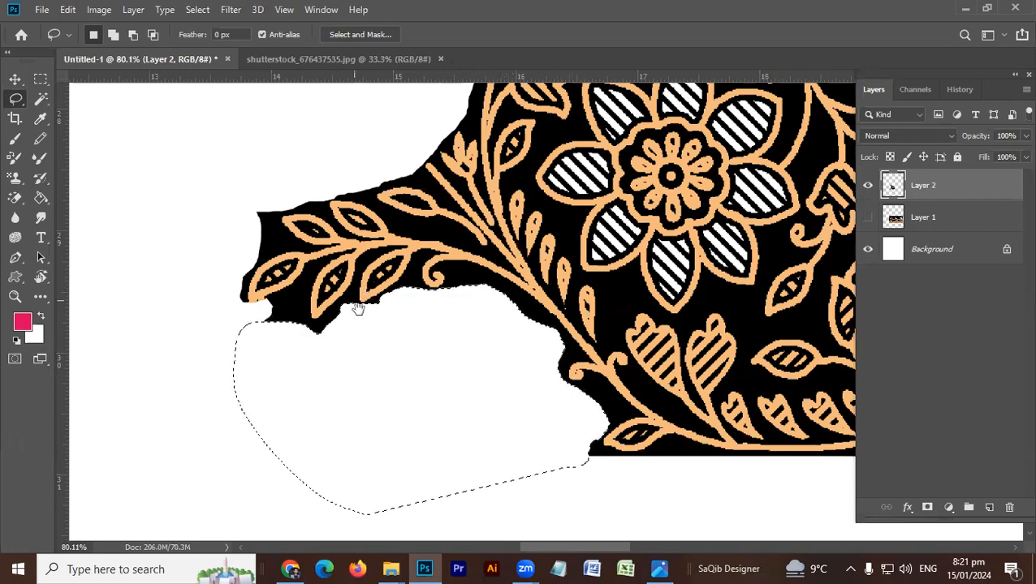
pyautogui.hotkey('ctrl', 'z')
# Subtract the area around the leaf tip above the tulips from the lasso selection to keep the leaf clear of it
pyautogui.moveTo(394, 295)
pyautogui.mouseDown()
pyautogui.moveTo(443, 262)
pyautogui.moveTo(382, 297)
pyautogui.moveTo(370, 262)
pyautogui.moveTo(469, 294)
pyautogui.moveTo(469, 264)
pyautogui.mouseUp()
pyautogui.press('alt')
pyautogui.moveTo(487, 310); pyautogui.dragTo(381, 345)
pyautogui.moveTo(477, 249)
pyautogui.mouseDown()
pyautogui.moveTo(412, 331)
pyautogui.moveTo(357, 336)
pyautogui.moveTo(397, 226)
pyautogui.moveTo(431, 268)
pyautogui.mouseUp()
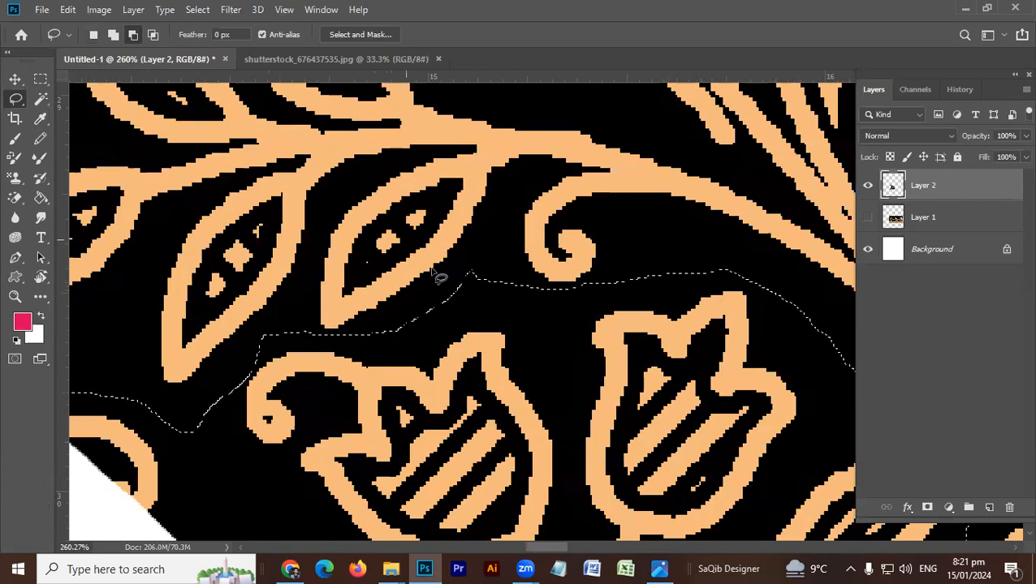
pyautogui.keyDown('alt'); pyautogui.scroll(-6, 439, 278); pyautogui.keyUp('alt')
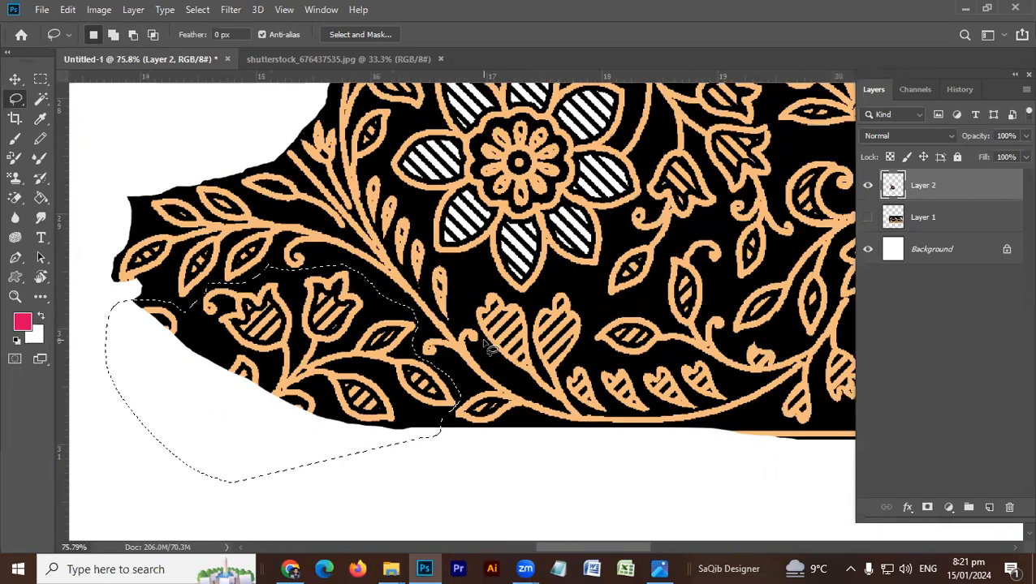
# Delete the lassoed tulip cluster, and clear the straight border strip below the vine using a rectangular selection
pyautogui.press('Delete')
pyautogui.moveTo(405, 354); pyautogui.dragTo(368, 342)
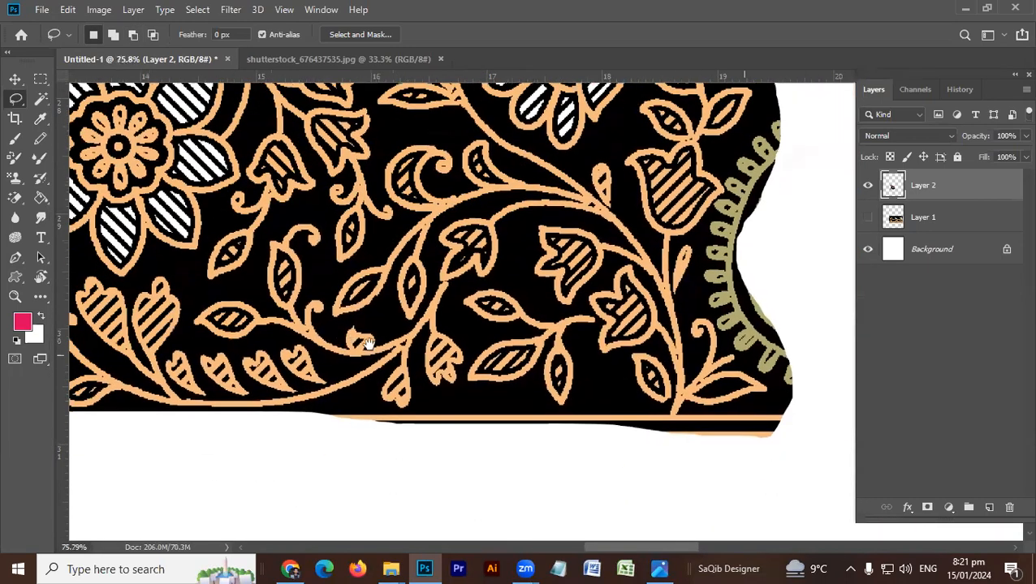
pyautogui.press('m')
pyautogui.moveTo(818, 387); pyautogui.dragTo(294, 540)
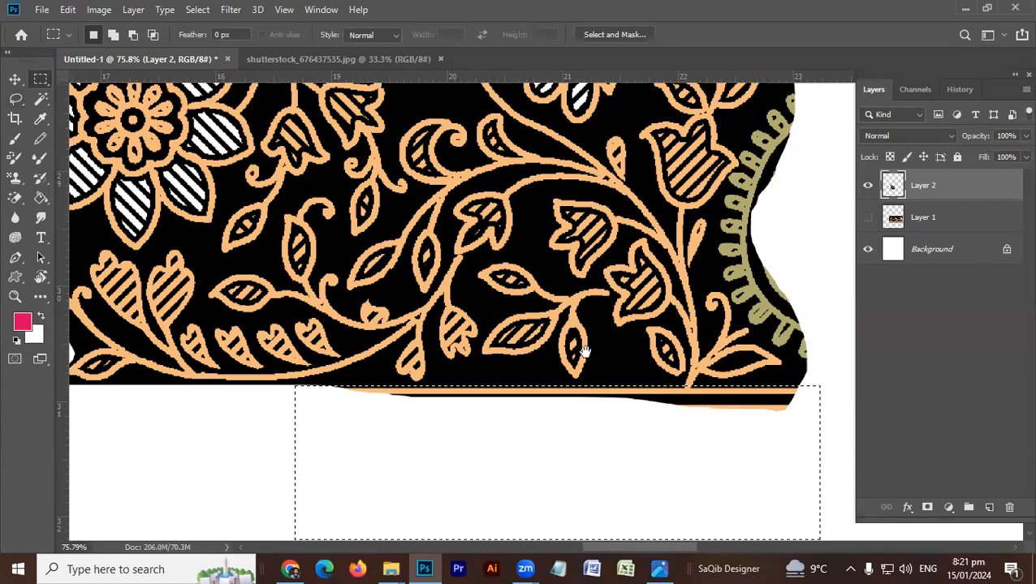
pyautogui.press('Delete')
pyautogui.hotkey('ctrl', 'd')
# Lasso the olive scalloped border along the vine cut-out's lower right edge
pyautogui.press('l')
pyautogui.moveTo(625, 192); pyautogui.dragTo(613, 217)
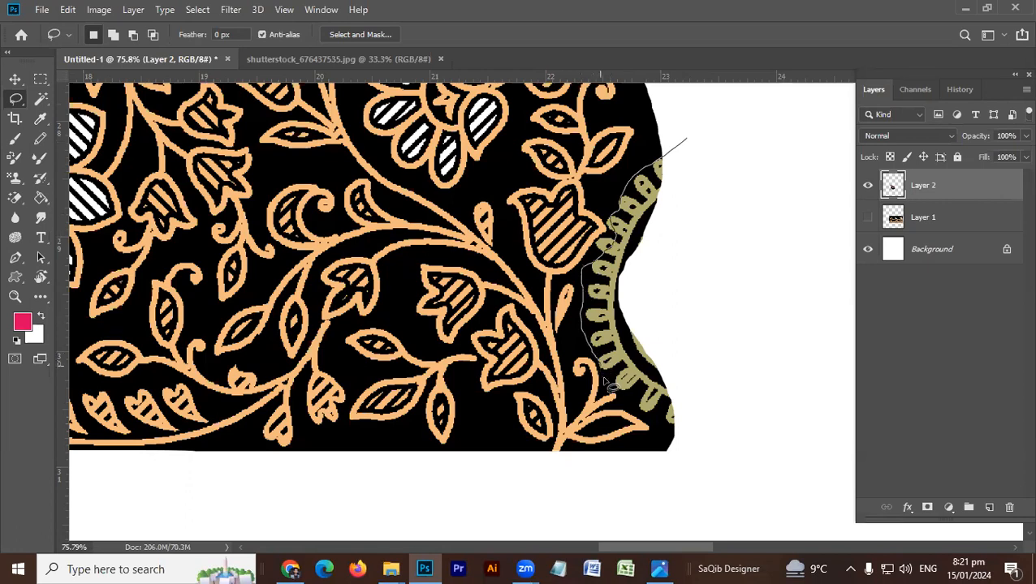
pyautogui.moveTo(737, 426); pyautogui.dragTo(735, 421)
pyautogui.scroll(5, 740, 335)
pyautogui.moveTo(605, 336)
pyautogui.mouseDown()
pyautogui.moveTo(729, 459)
pyautogui.moveTo(812, 455)
pyautogui.mouseUp()
pyautogui.scroll(5, 490, 316)
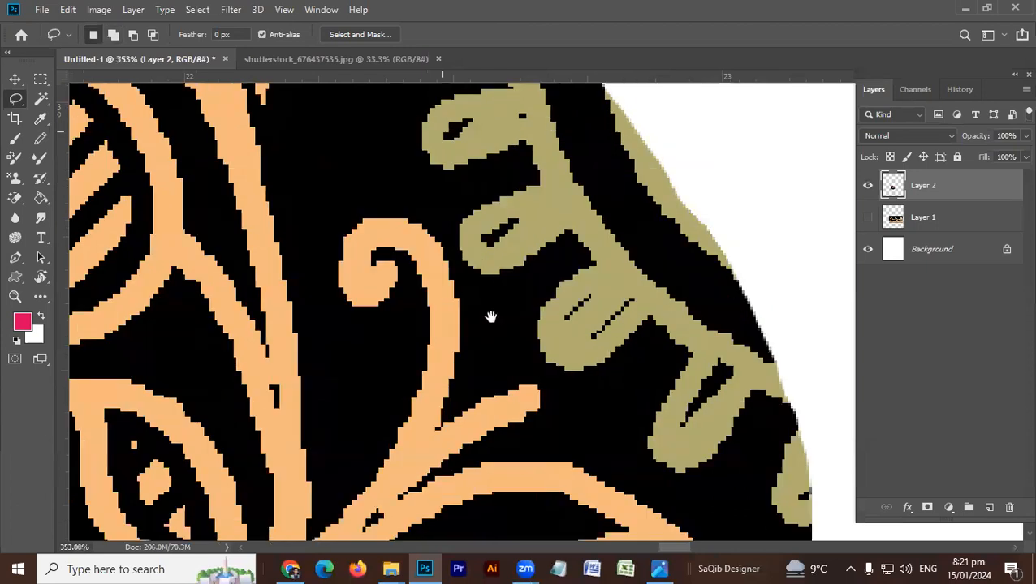
pyautogui.moveTo(481, 297)
pyautogui.mouseDown()
pyautogui.moveTo(485, 347)
pyautogui.moveTo(516, 423)
pyautogui.moveTo(562, 436)
pyautogui.moveTo(578, 486)
pyautogui.moveTo(573, 462)
pyautogui.mouseUp()
# Add the scallop tips beside the large tulip to the lasso selection and delete the selected olive border
pyautogui.scroll(-5, 515, 120)
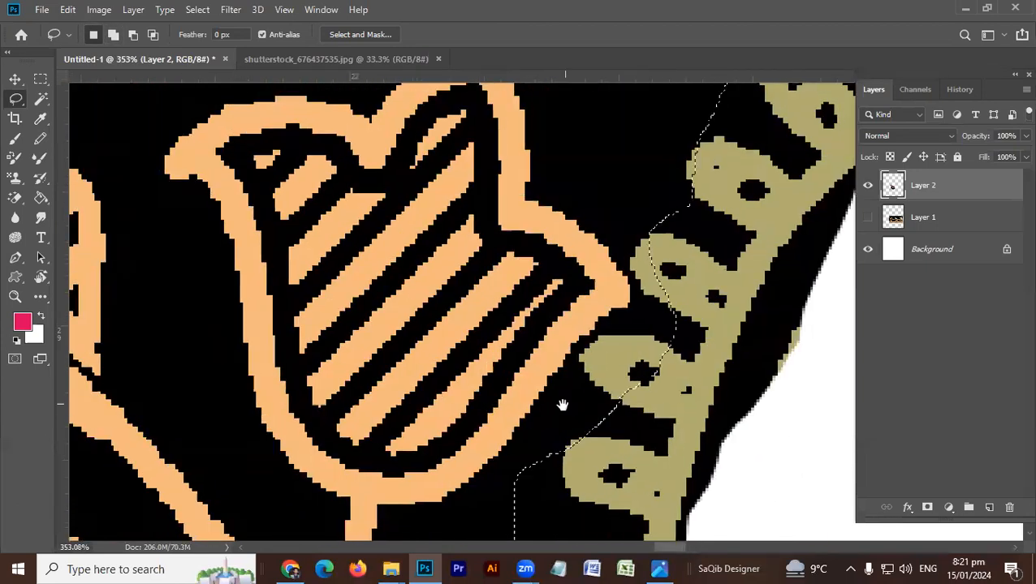
pyautogui.moveTo(712, 252); pyautogui.dragTo(634, 241)
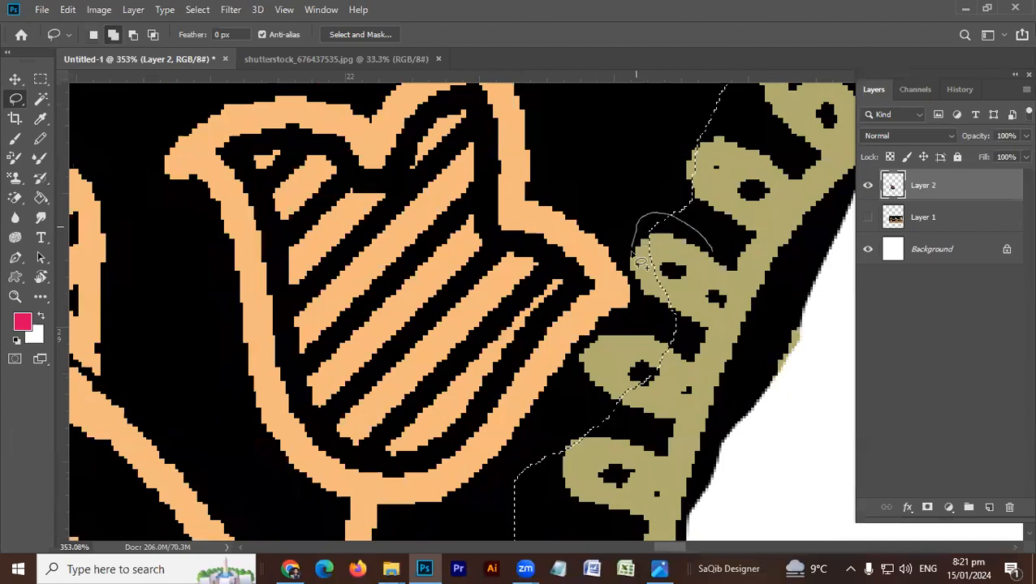
pyautogui.moveTo(641, 302)
pyautogui.mouseDown()
pyautogui.moveTo(582, 349)
pyautogui.moveTo(573, 414)
pyautogui.moveTo(646, 443)
pyautogui.moveTo(749, 370)
pyautogui.mouseUp()
pyautogui.scroll(-1, 701, 266)
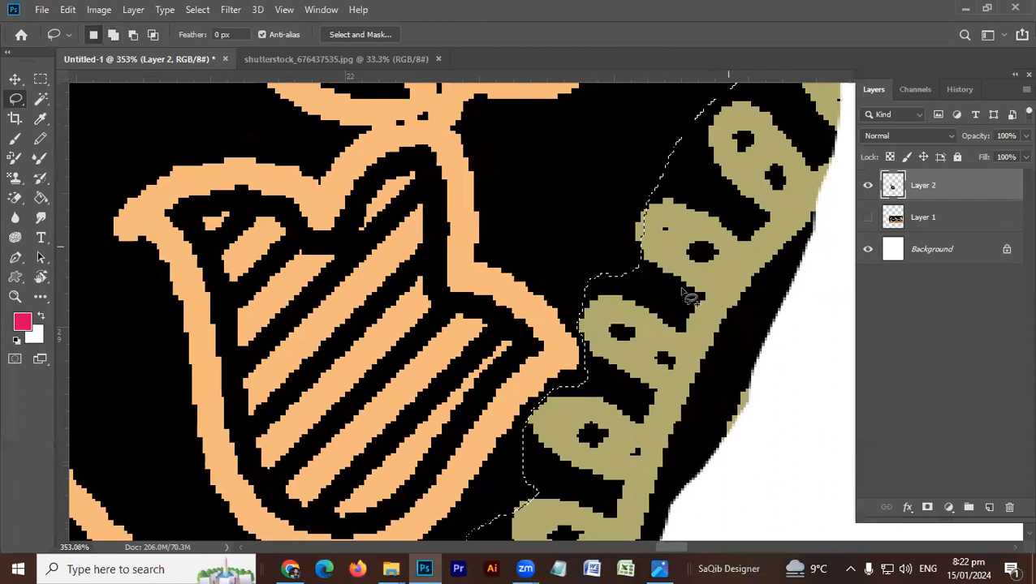
pyautogui.scroll(1, 574, 349)
pyautogui.scroll(-1, 574, 349)
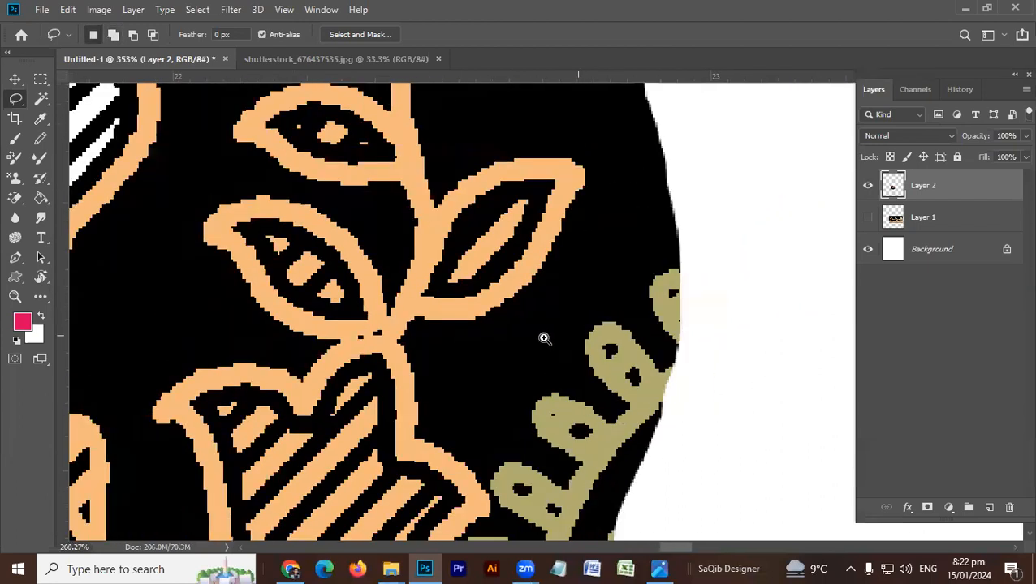
pyautogui.moveTo(679, 231)
pyautogui.mouseDown()
pyautogui.moveTo(733, 324)
pyautogui.moveTo(681, 236)
pyautogui.mouseUp()
pyautogui.scroll(-1, 526, 343)
pyautogui.scroll(-1, 526, 342)
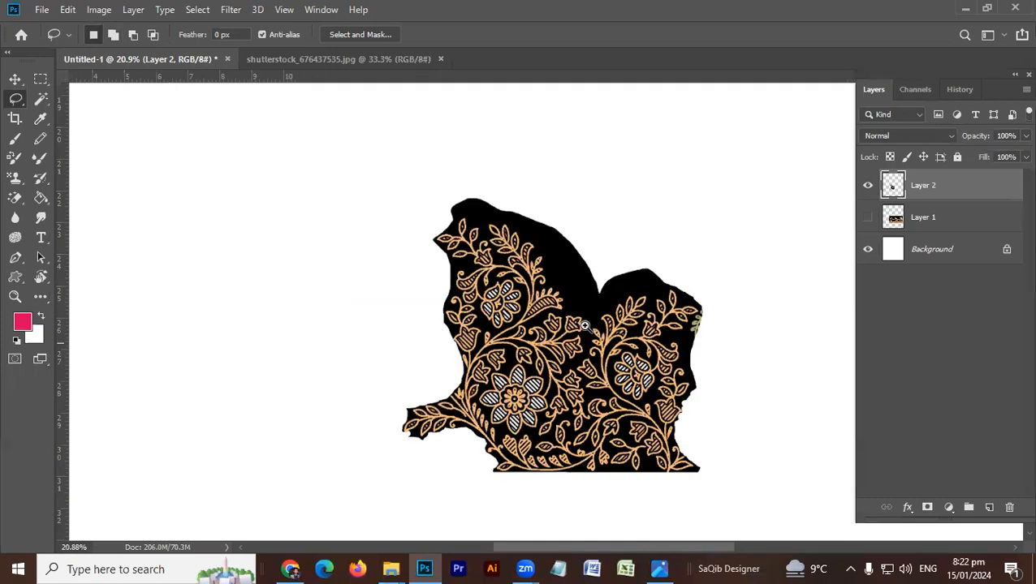
# Erase the black areas from the vine cut-out with the Magic Eraser and hide the Background layer
pyautogui.scroll(-1, 568, 332)
pyautogui.press('e')
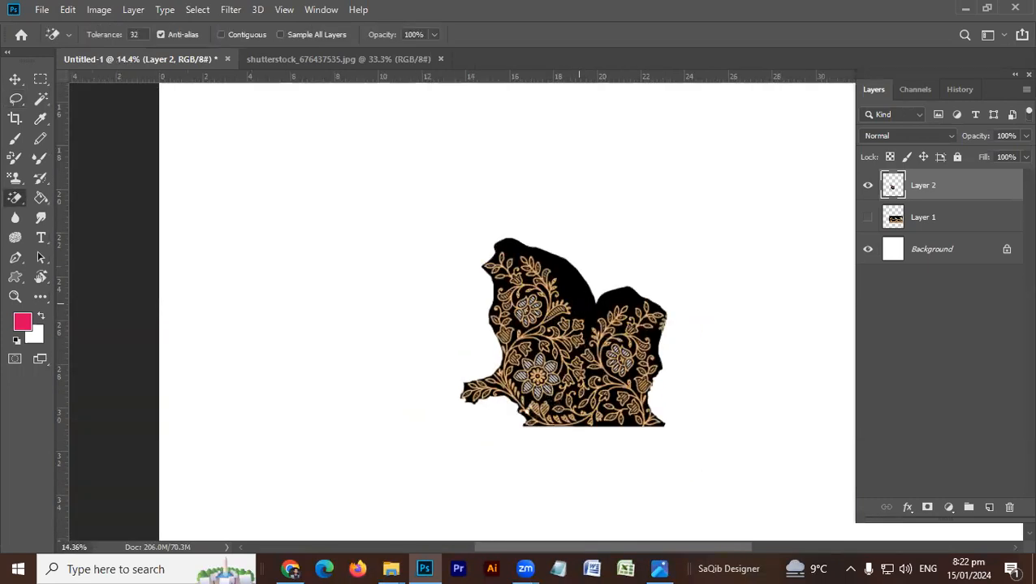
pyautogui.click(563, 356)
pyautogui.click(868, 250)
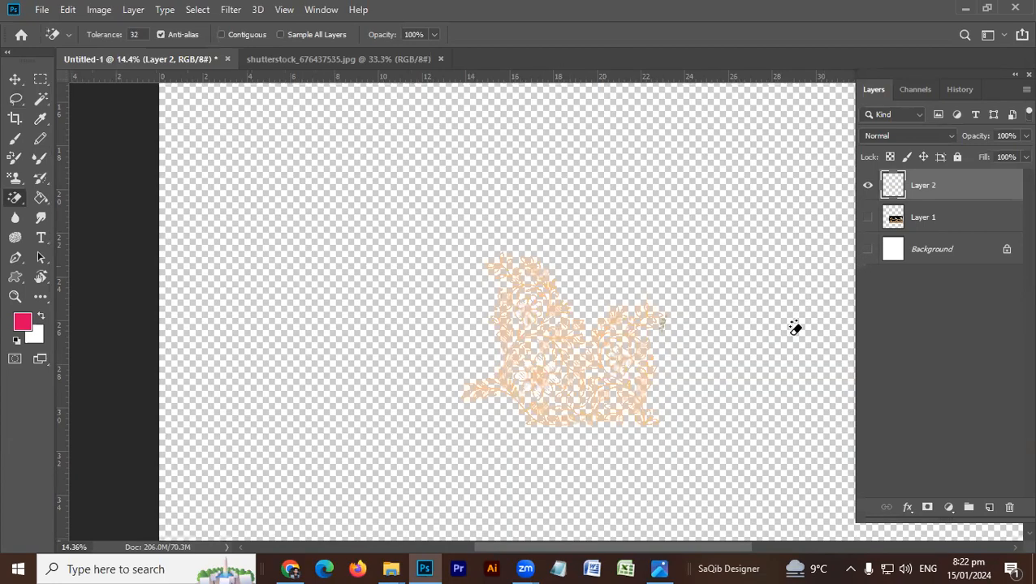
pyautogui.moveTo(653, 334)
pyautogui.mouseDown()
pyautogui.moveTo(690, 328)
pyautogui.moveTo(625, 343)
pyautogui.moveTo(643, 349)
pyautogui.mouseUp()
# Select all of Layer 2's remaining linework, fill it with the pink foreground color, and deselect
pyautogui.keyDown('ctrl'); pyautogui.click(892, 189); pyautogui.keyUp('ctrl')
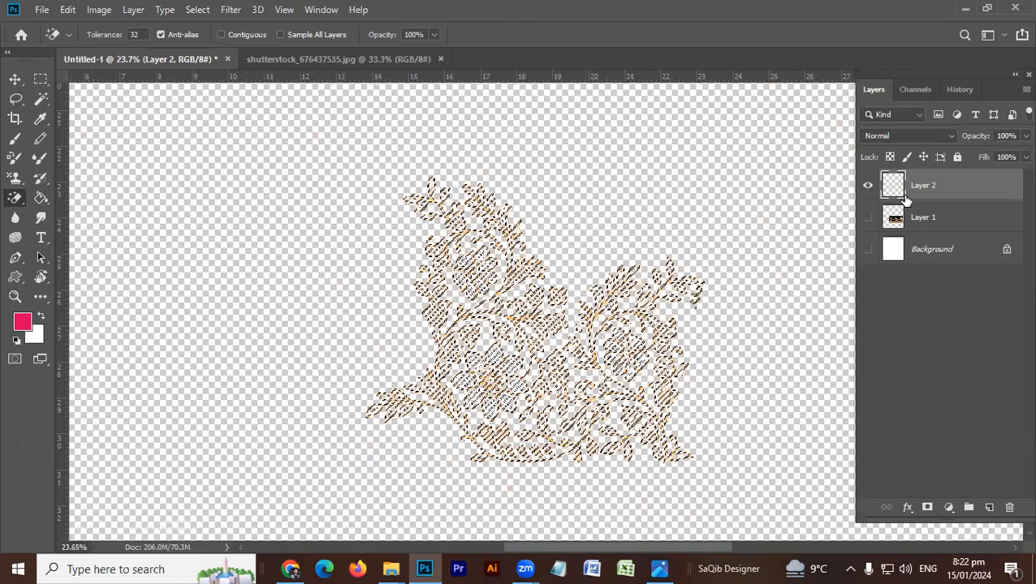
pyautogui.hotkey('ctrl', 'd')
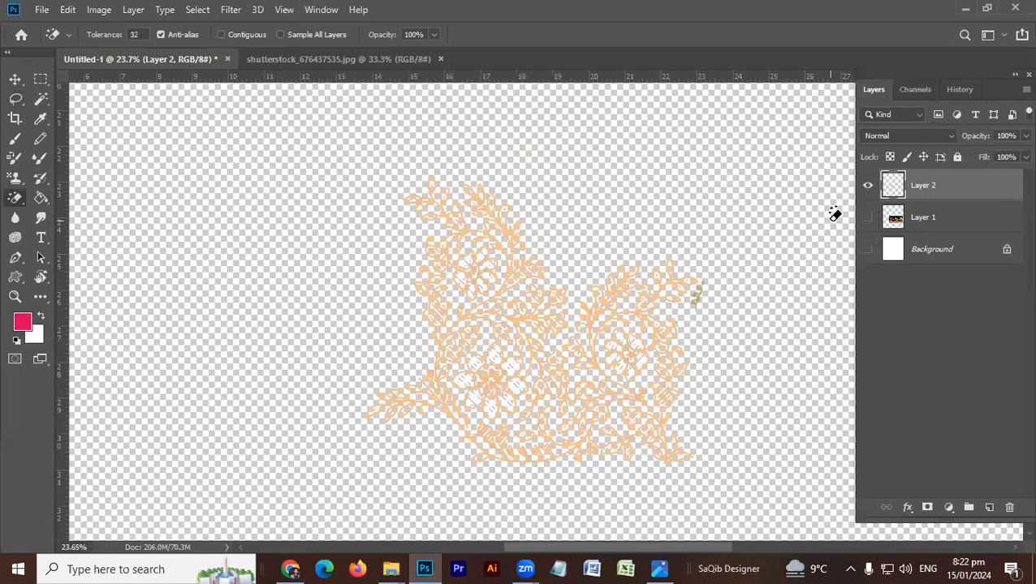
pyautogui.hotkey('ctrl', 'shift', 'd')
pyautogui.hotkey('alt', 'BackSpace')
pyautogui.hotkey('ctrl', 'd')
pyautogui.moveTo(540, 368); pyautogui.dragTo(470, 328)
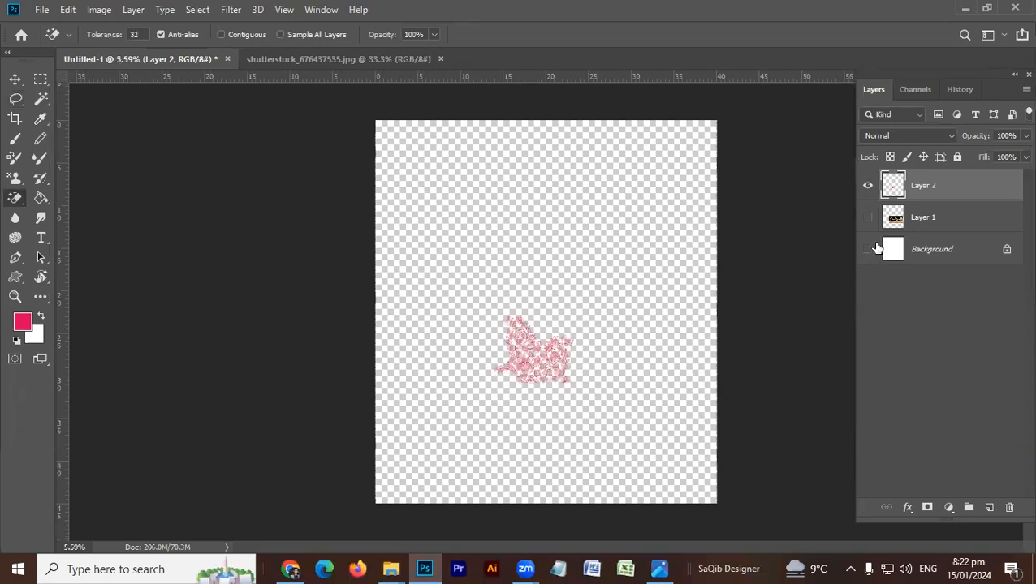
# Show the Background layer and the guides, and move the pink motif up to the right of the guide square
pyautogui.click(869, 249)
pyautogui.moveTo(588, 293); pyautogui.dragTo(589, 297)
pyautogui.hotkey('ctrl', ';')
pyautogui.scroll(1, 490, 358)
pyautogui.press('v')
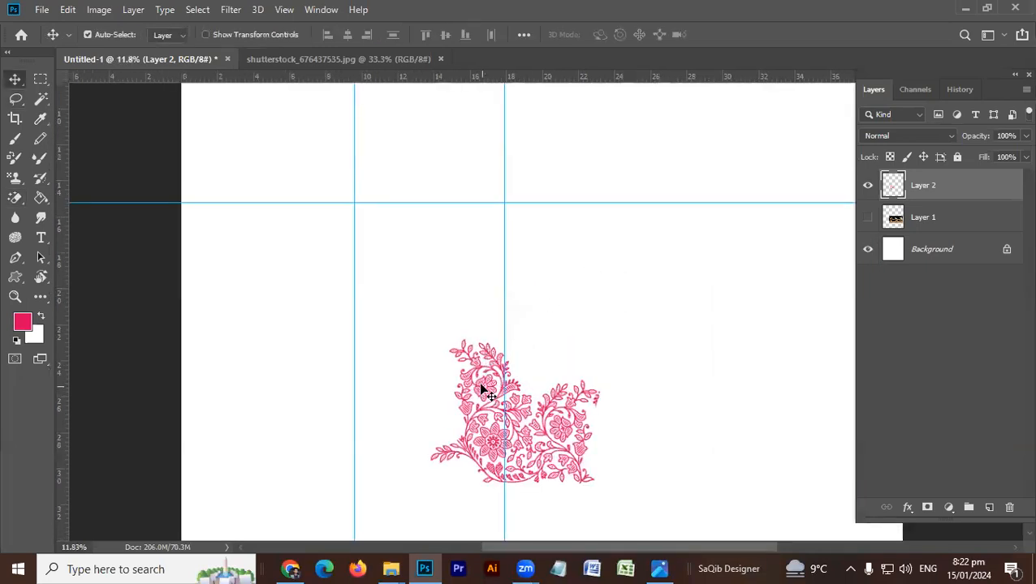
pyautogui.moveTo(484, 392); pyautogui.dragTo(596, 144)
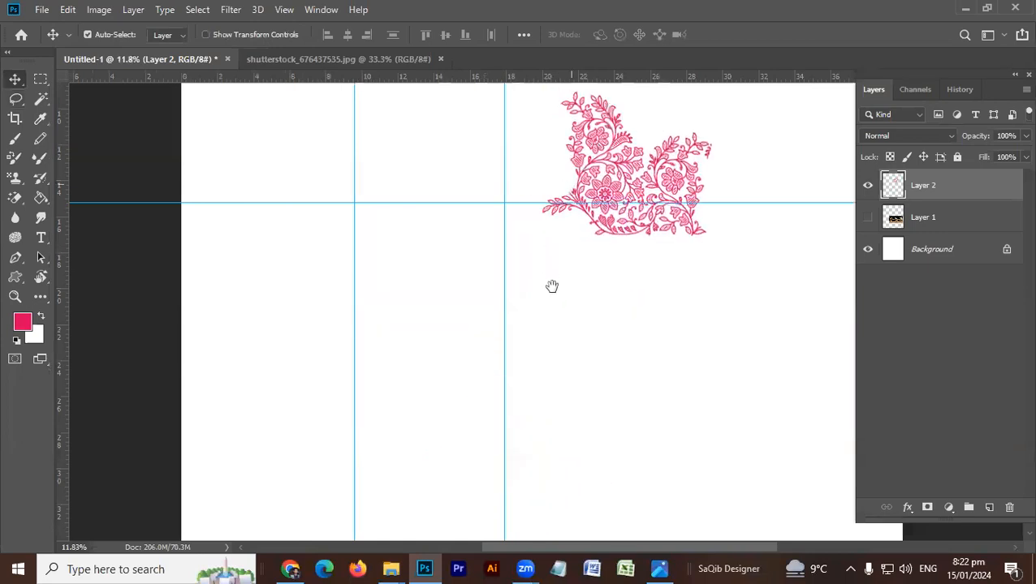
pyautogui.moveTo(553, 286); pyautogui.dragTo(533, 417)
# Duplicate the pink motif and place the copy over the left and lower edges of the guide square
pyautogui.moveTo(397, 228); pyautogui.dragTo(455, 225)
pyautogui.moveTo(449, 225); pyautogui.dragTo(296, 264)
pyautogui.moveTo(380, 248); pyautogui.dragTo(414, 243)
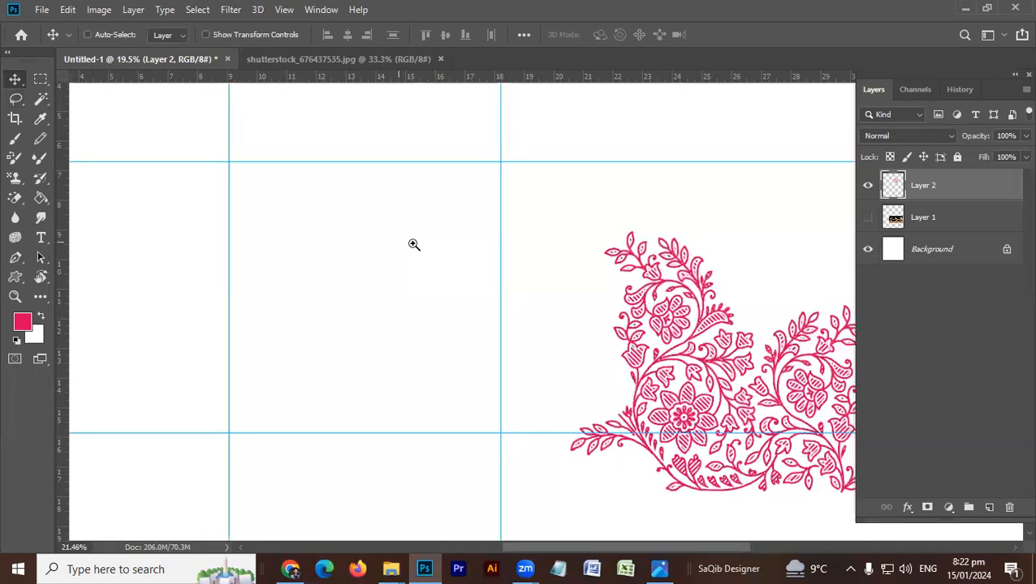
pyautogui.moveTo(599, 381); pyautogui.dragTo(581, 351)
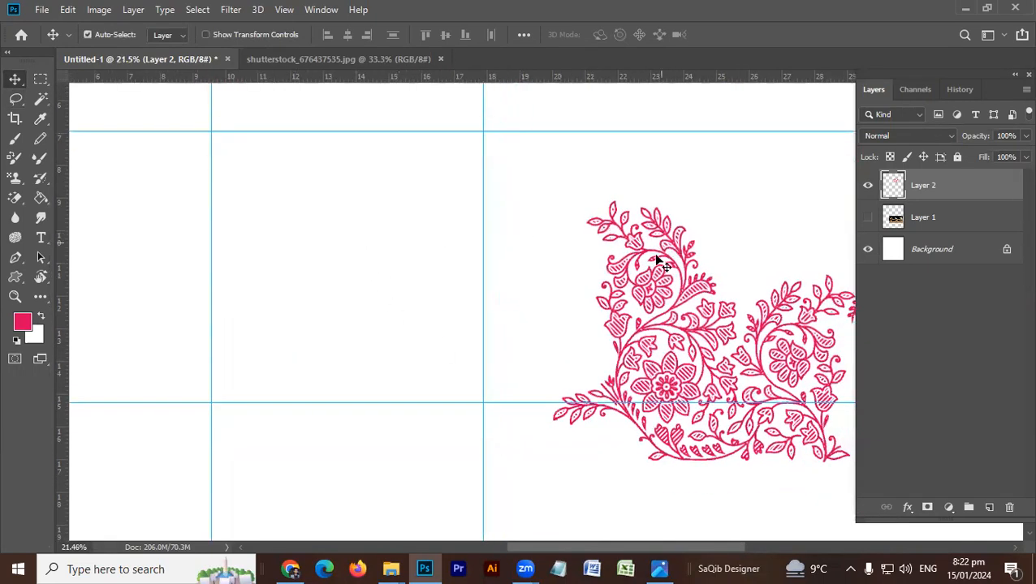
pyautogui.moveTo(645, 256); pyautogui.dragTo(241, 244)
pyautogui.moveTo(220, 177); pyautogui.dragTo(301, 173)
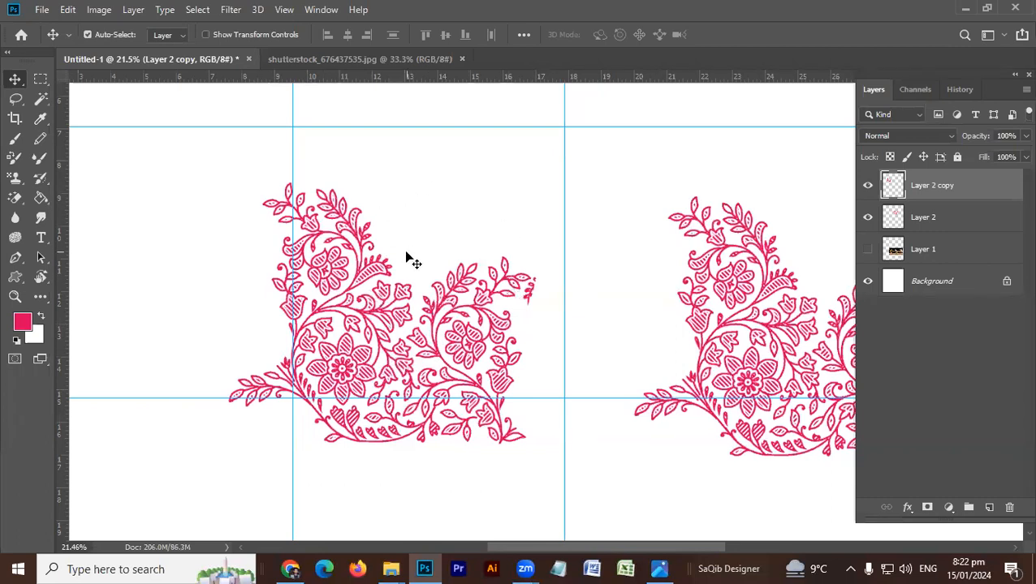
# Add a new layer directly above the Background and select the square enclosed by the guides
pyautogui.click(938, 281)
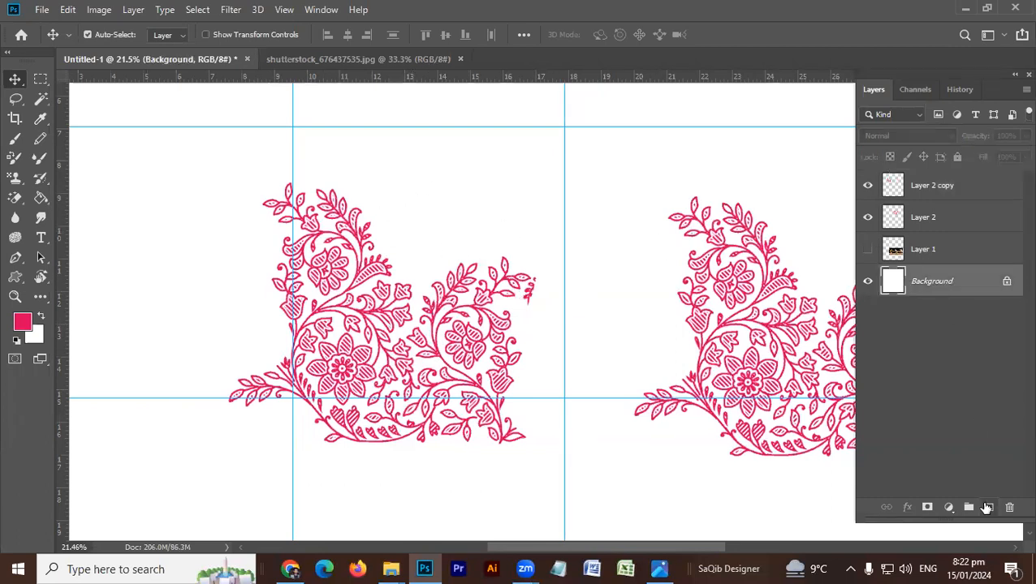
pyautogui.click(987, 508)
pyautogui.press('m')
pyautogui.moveTo(564, 127); pyautogui.dragTo(292, 398)
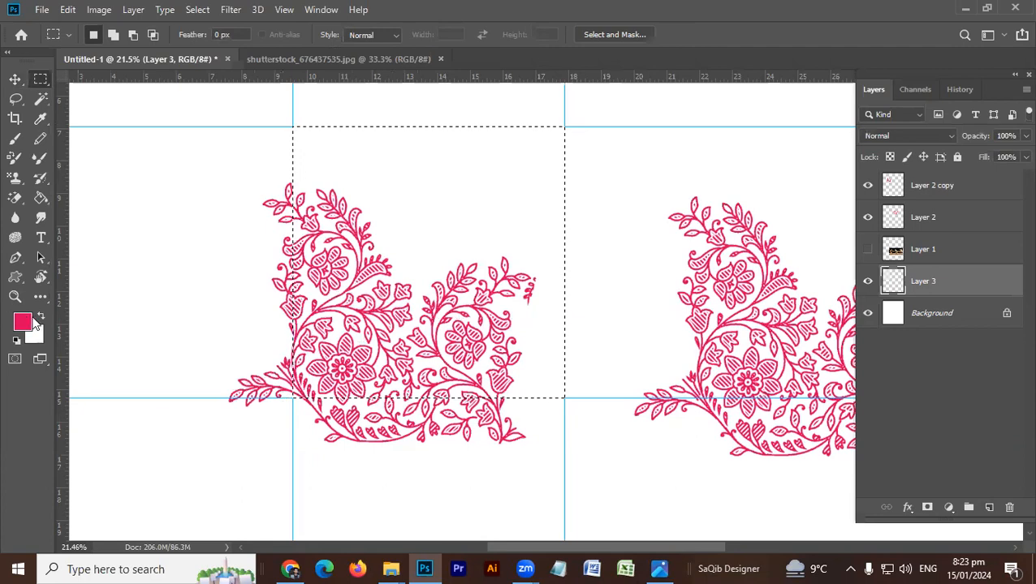
# Set the foreground color to black (000000), fill the square selection with it, and deselect
pyautogui.click(31, 323)
pyautogui.moveTo(733, 259); pyautogui.dragTo(832, 328)
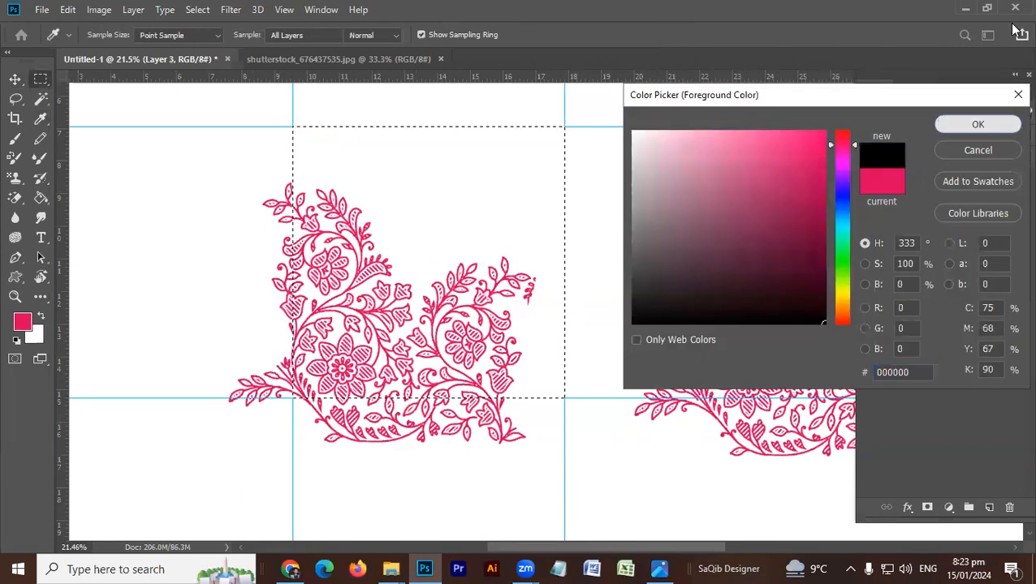
pyautogui.press('Return')
pyautogui.hotkey('alt', 'BackSpace')
pyautogui.hotkey('ctrl', 'd')
pyautogui.press('v')
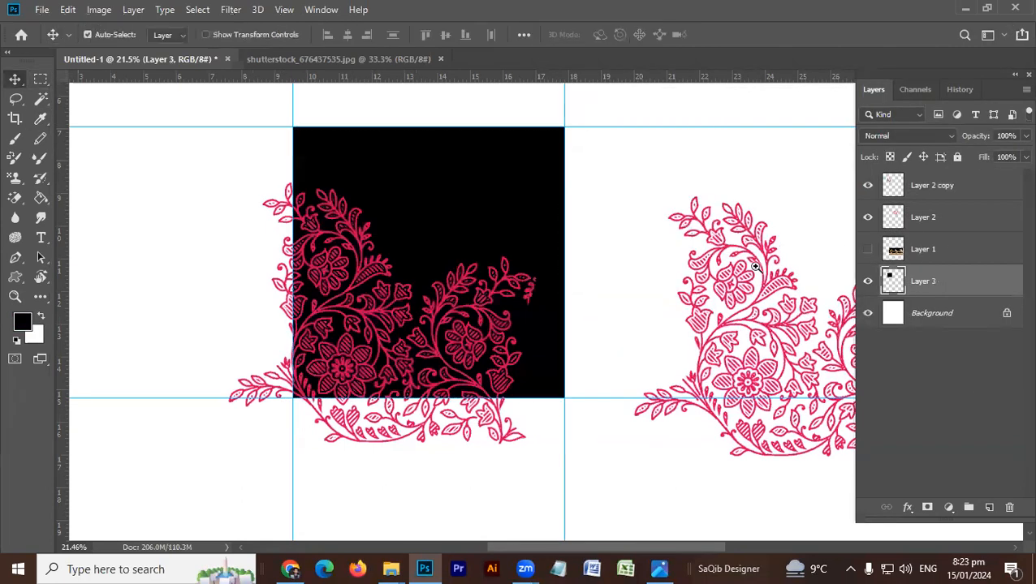
# Lasso the leftover scallop fragment at the motif copy's upper right tip and delete it from the Layer 2 copy layer
pyautogui.scroll(2, 345, 410)
pyautogui.moveTo(212, 394); pyautogui.dragTo(252, 410)
pyautogui.scroll(4, 625, 272)
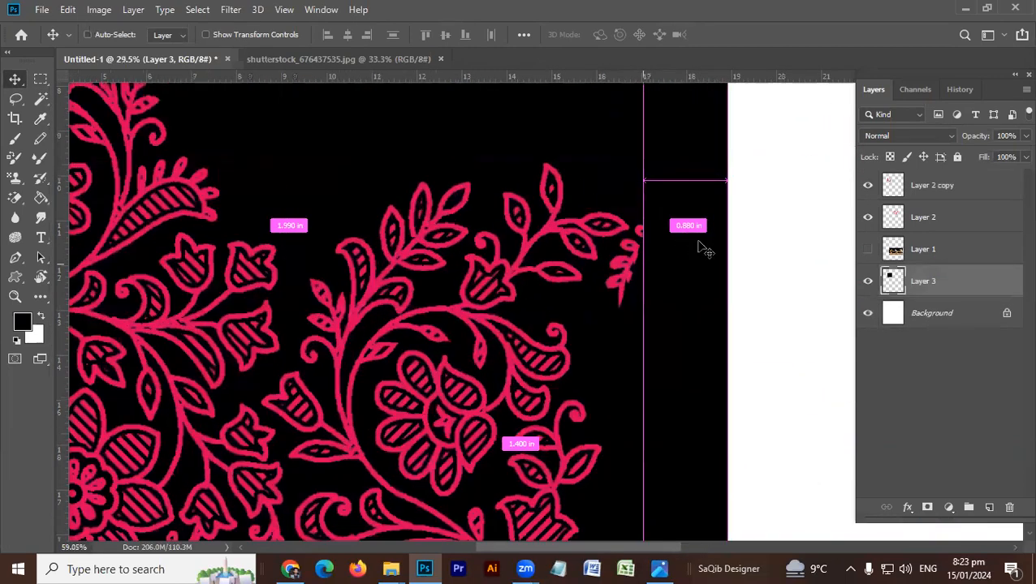
pyautogui.scroll(1, 698, 248)
pyautogui.press('l')
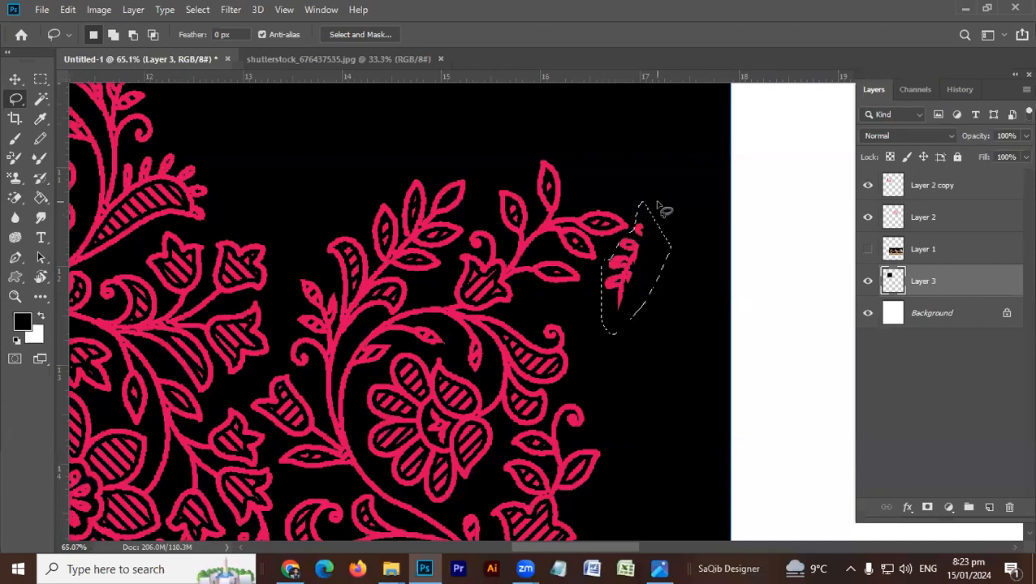
pyautogui.press('Delete')
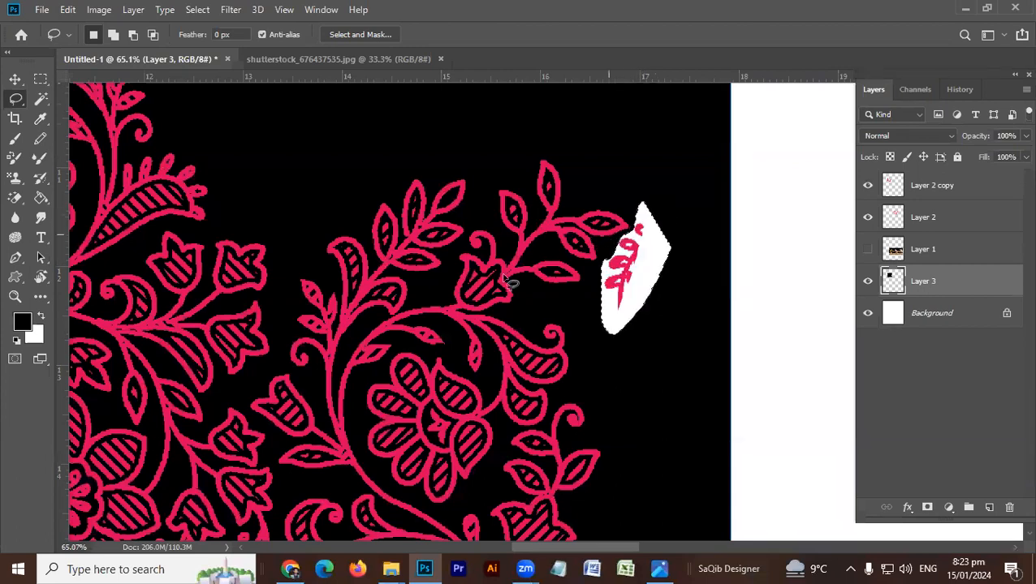
pyautogui.hotkey('ctrl', 'z')
pyautogui.press('v')
pyautogui.click(558, 237)
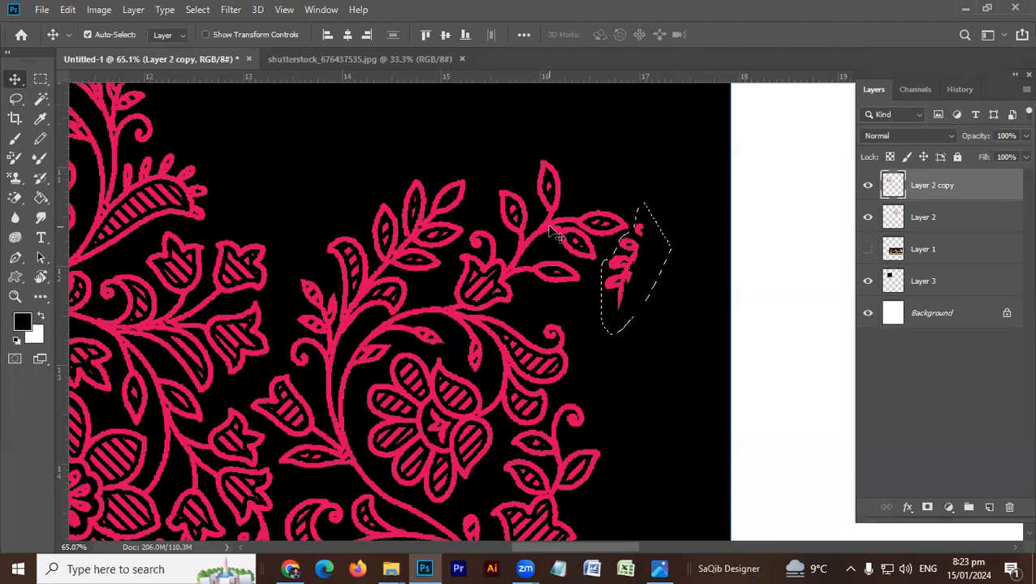
pyautogui.scroll(-5, 482, 294)
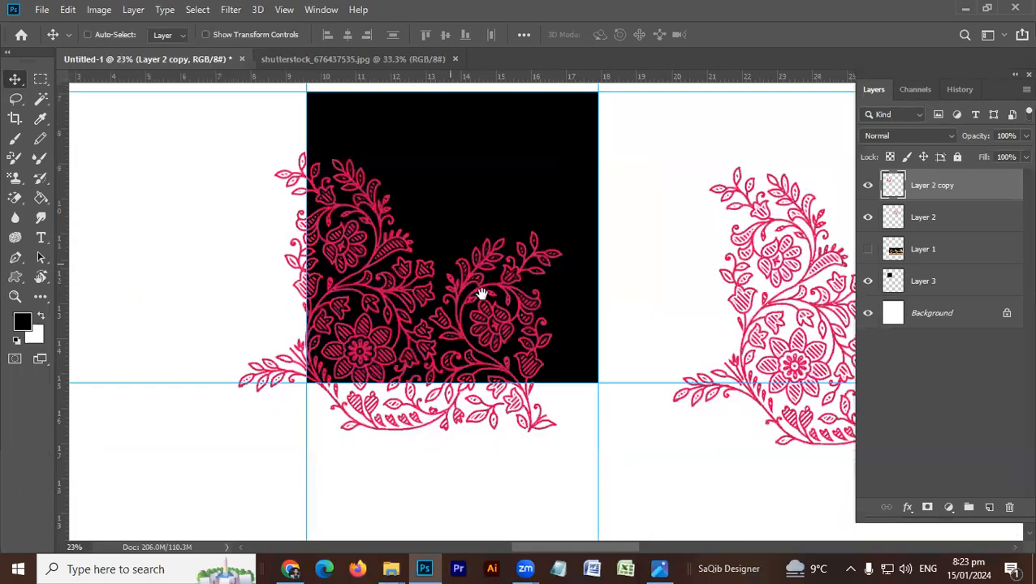
# Scale the motif copy down slightly with Free Transform and reposition it over the black square's lower left corner
pyautogui.moveTo(481, 294); pyautogui.dragTo(503, 319)
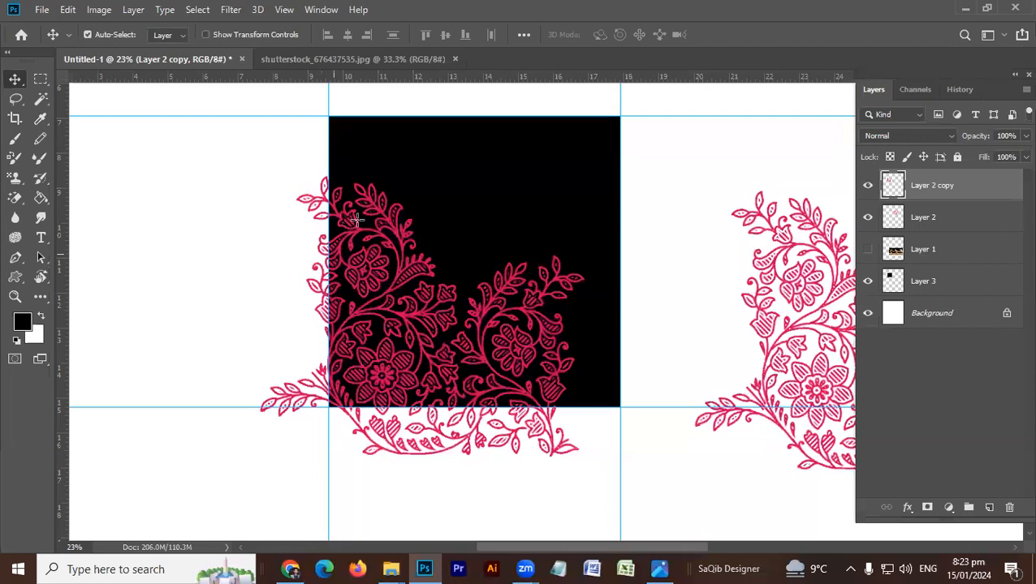
pyautogui.press('m')
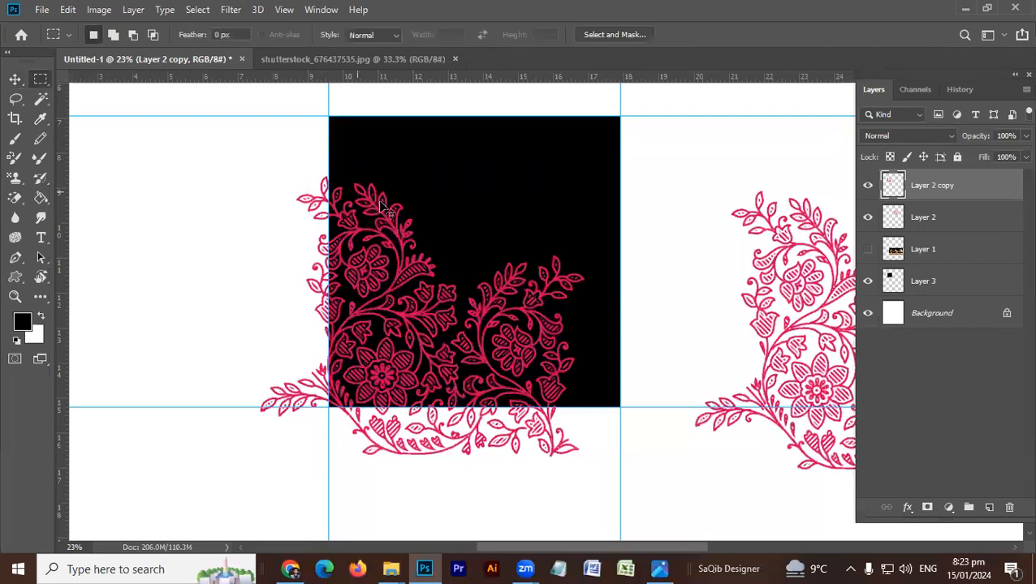
pyautogui.hotkey('ctrl', 't')
pyautogui.moveTo(581, 178); pyautogui.dragTo(562, 196)
pyautogui.moveTo(515, 250); pyautogui.dragTo(490, 243)
pyautogui.press('Return')
pyautogui.press('m')
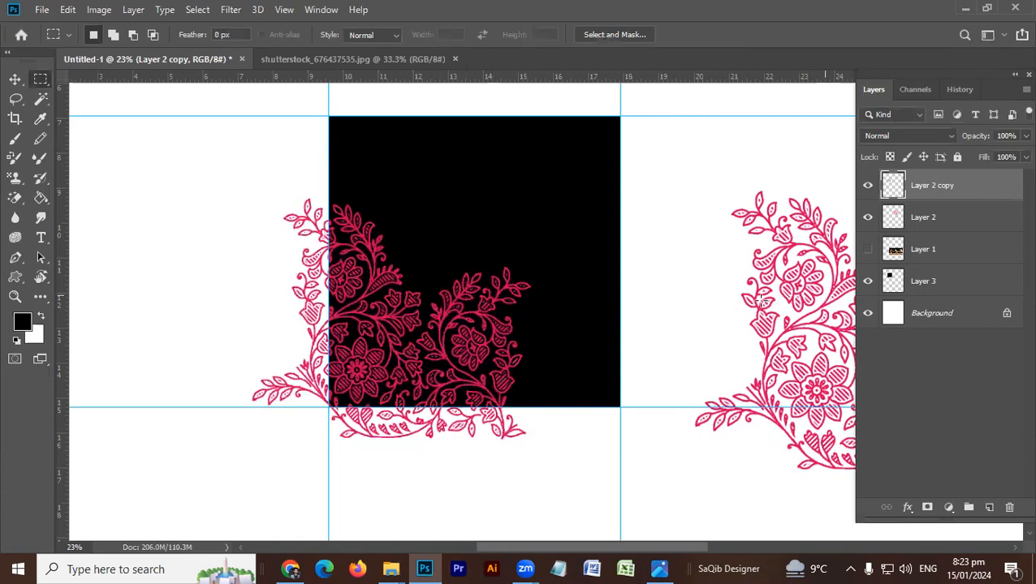
# Duplicate the scaled-down motif and place the new copy below and to the right of the black square
pyautogui.press('v')
pyautogui.scroll(-2, 350, 323)
pyautogui.hscroll(5, 296, 301)
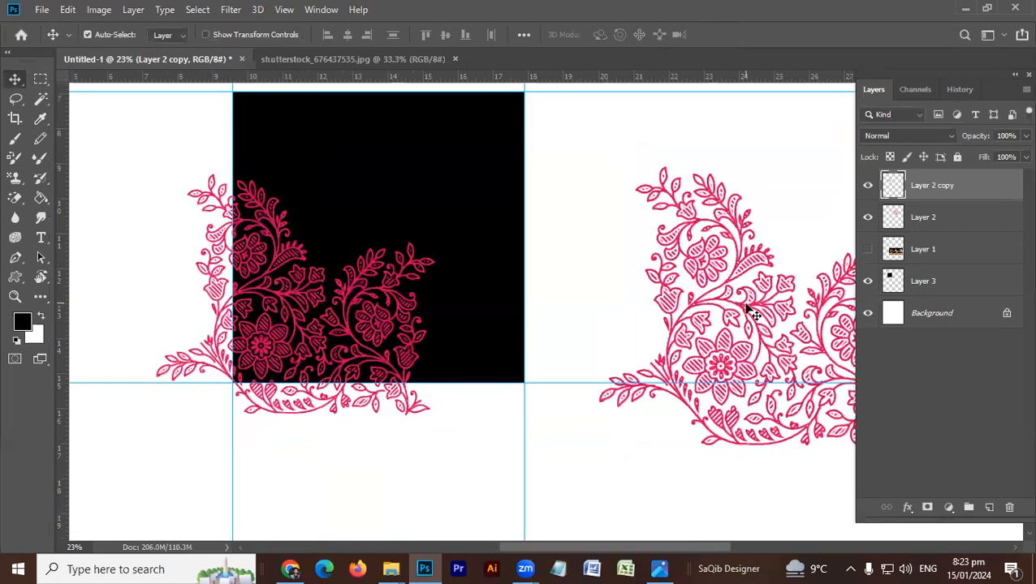
pyautogui.moveTo(345, 332); pyautogui.dragTo(560, 373)
pyautogui.hotkey('ctrl', 't')
pyautogui.moveTo(532, 331); pyautogui.dragTo(609, 476)
pyautogui.press('Return')
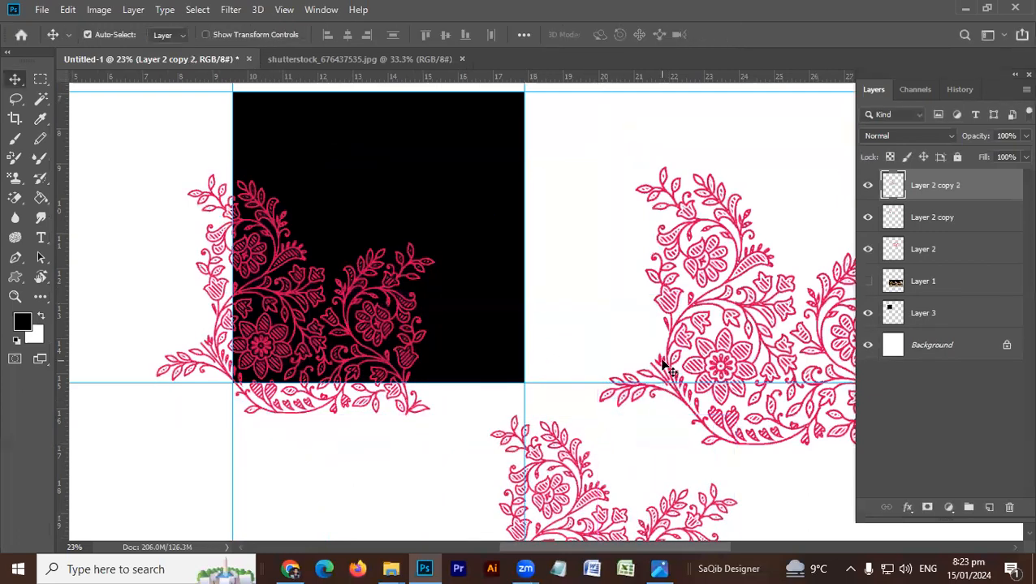
# Delete the original large motif and move the new small copy into its place beside the black square
pyautogui.click(661, 363)
pyautogui.press('Delete')
pyautogui.moveTo(560, 447); pyautogui.dragTo(625, 203)
pyautogui.moveTo(198, 275); pyautogui.dragTo(307, 289)
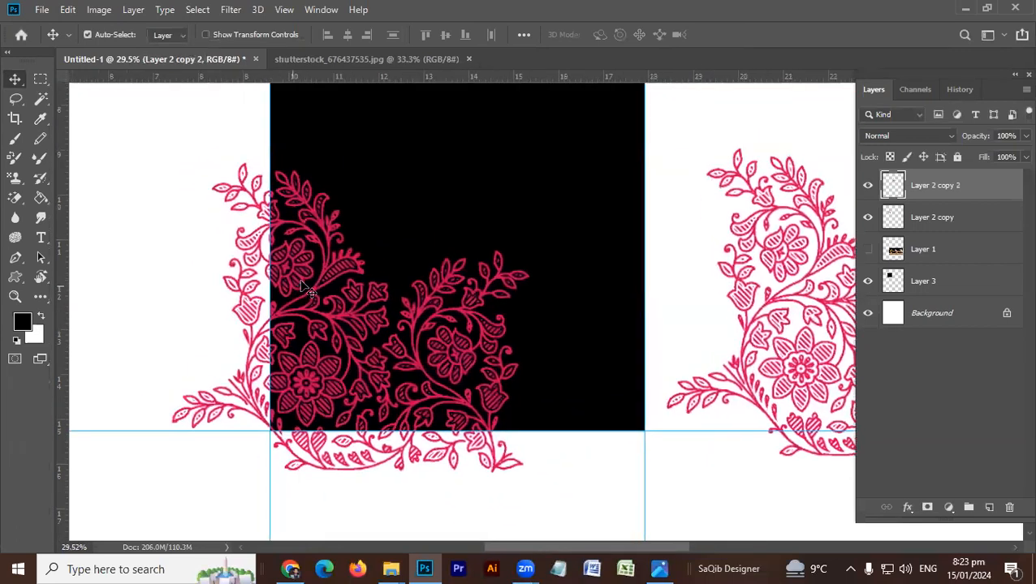
# Select the motif part extending beyond the black square's left guide and move it against the inside of the right edge
pyautogui.click(329, 243)
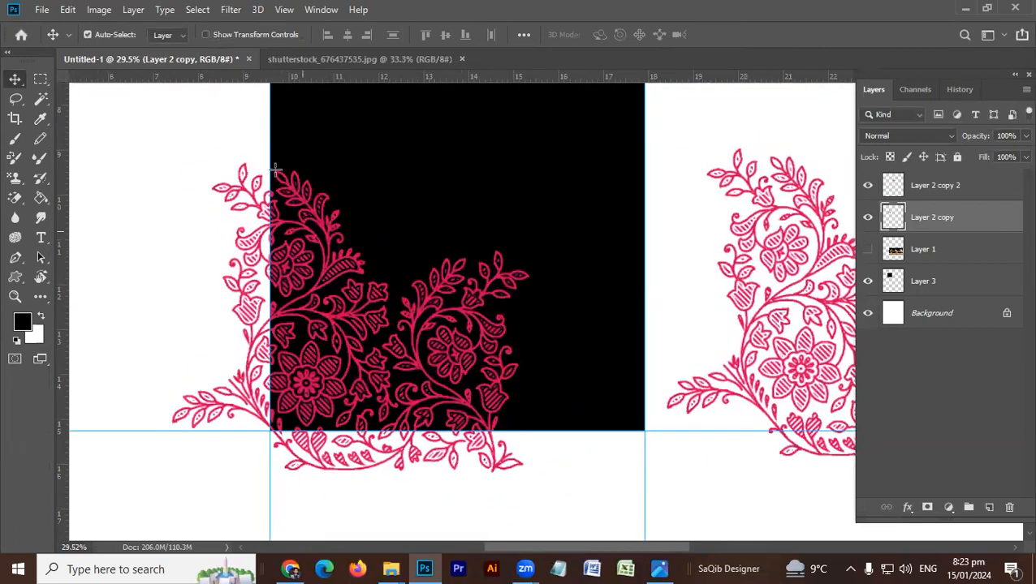
pyautogui.press('m')
pyautogui.moveTo(270, 112); pyautogui.dragTo(136, 494)
pyautogui.moveTo(261, 445); pyautogui.dragTo(260, 433)
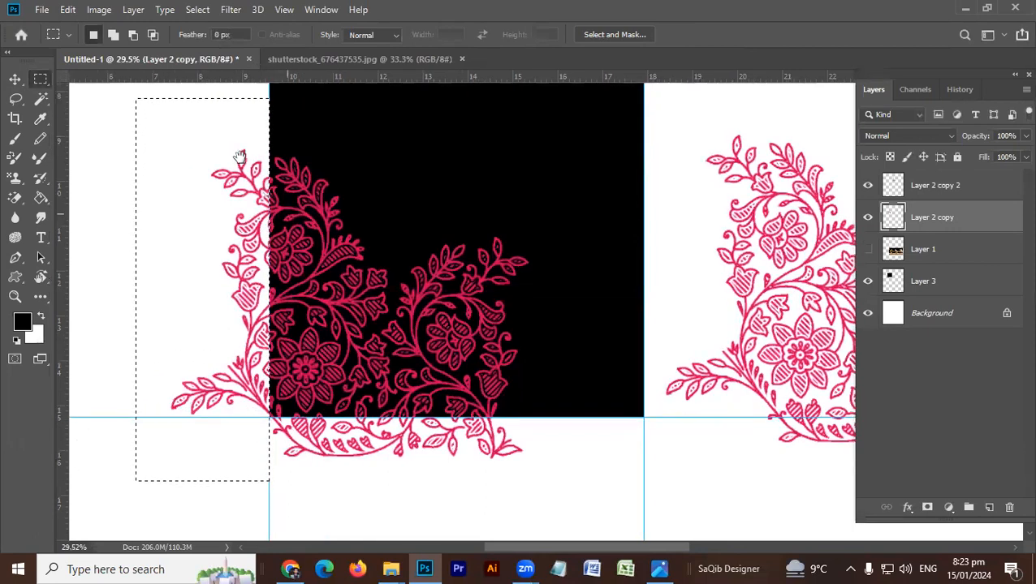
pyautogui.press('v')
pyautogui.moveTo(204, 273); pyautogui.dragTo(581, 267)
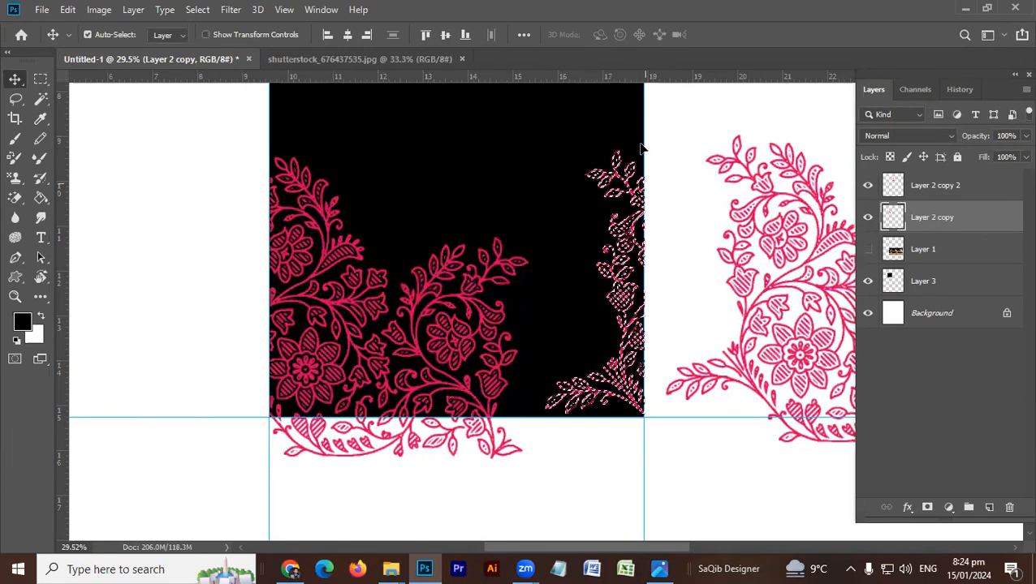
# Select the motif part hanging below the black square and move it inside the top edge, clearing the selection
pyautogui.moveTo(647, 162); pyautogui.dragTo(820, 138)
pyautogui.click(585, 262)
pyautogui.moveTo(585, 261); pyautogui.dragTo(450, 375)
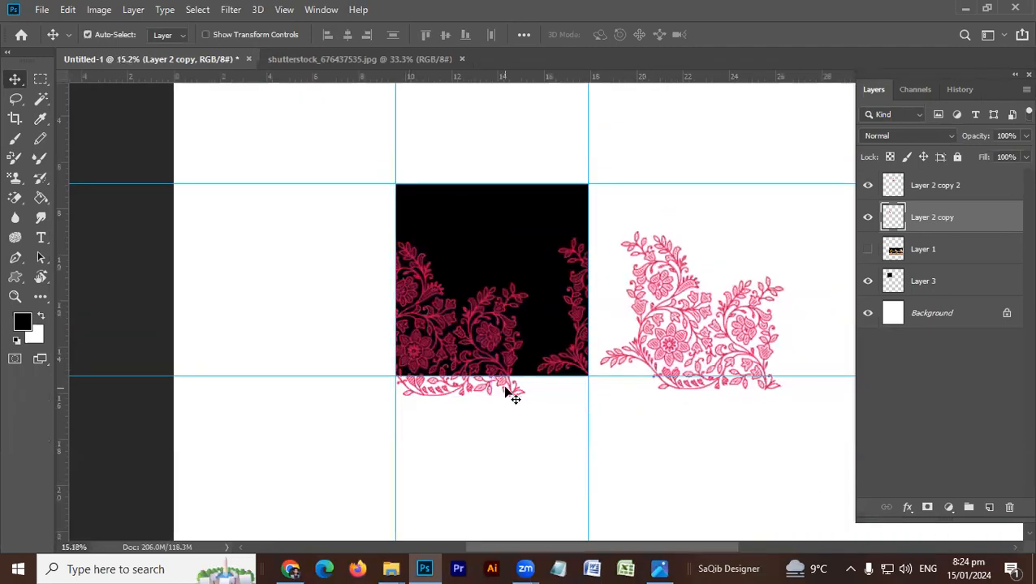
pyautogui.press('m')
pyautogui.moveTo(587, 375); pyautogui.dragTo(323, 476)
pyautogui.press('v')
pyautogui.moveTo(467, 392); pyautogui.dragTo(479, 204)
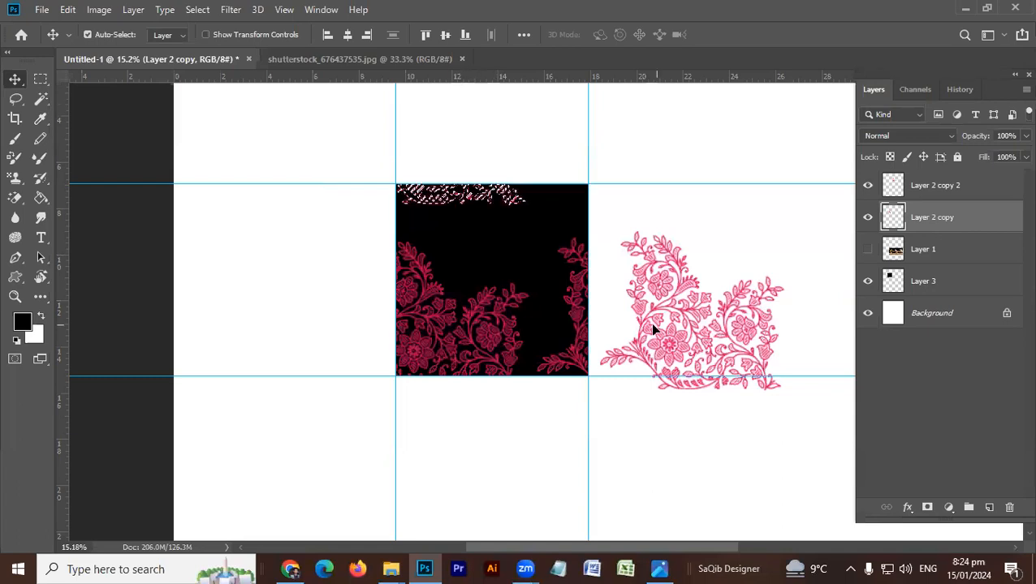
pyautogui.press('ctrl')
# Lasso the upper left flower branch of the full motif beside the black square
pyautogui.scroll(4, 532, 272)
pyautogui.scroll(-2, 521, 185)
pyautogui.moveTo(537, 278); pyautogui.dragTo(459, 250)
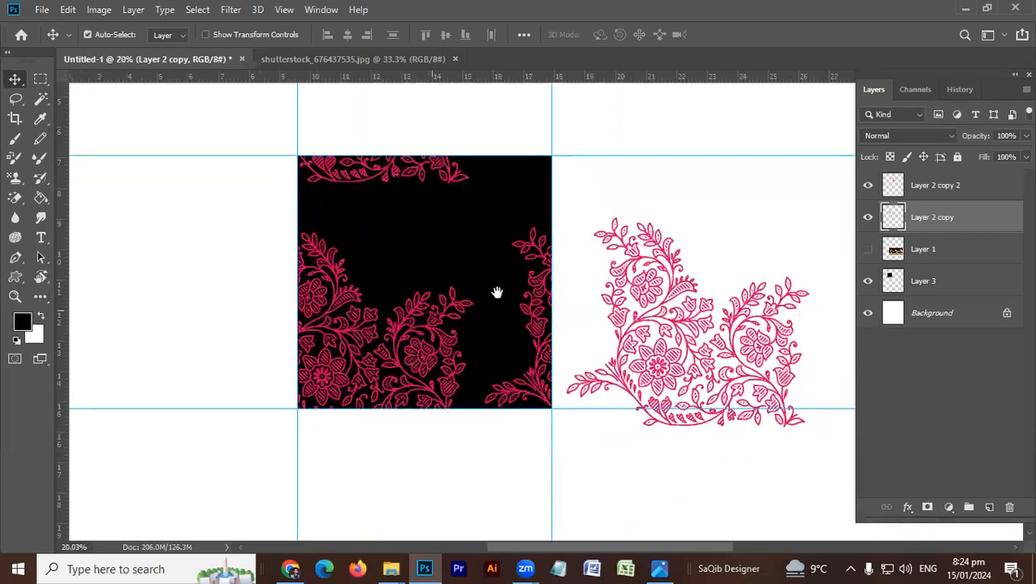
pyautogui.moveTo(497, 293); pyautogui.dragTo(547, 280)
pyautogui.moveTo(543, 242); pyautogui.dragTo(483, 254)
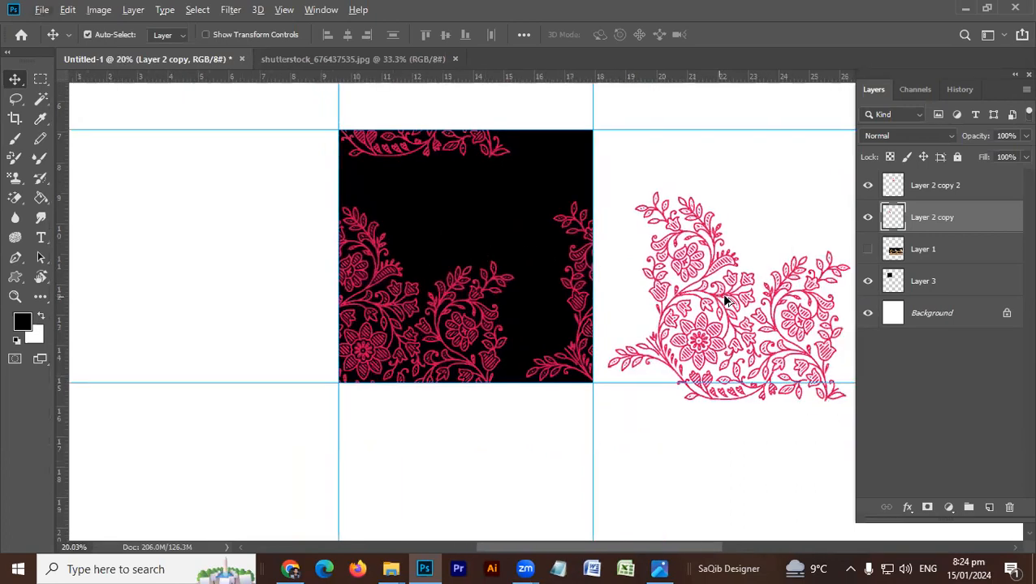
pyautogui.moveTo(709, 307); pyautogui.dragTo(619, 307)
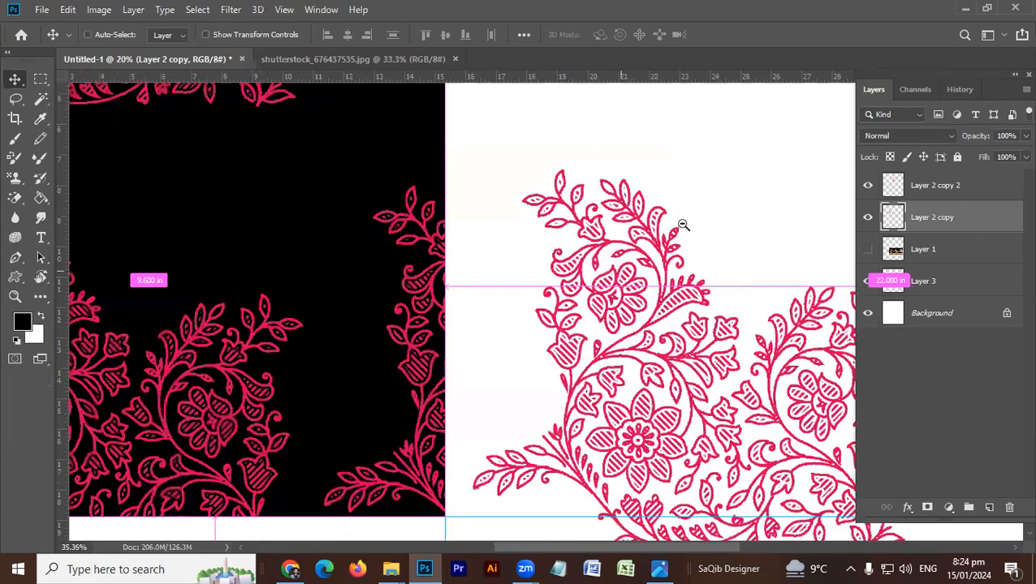
pyautogui.scroll(5, 681, 227)
pyautogui.press('l')
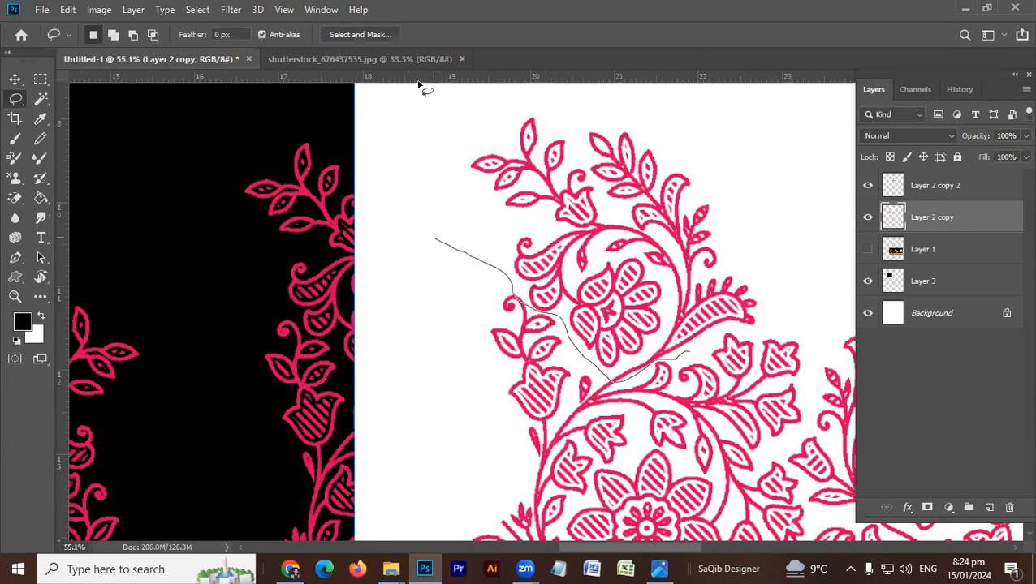
pyautogui.moveTo(714, 333); pyautogui.dragTo(690, 351)
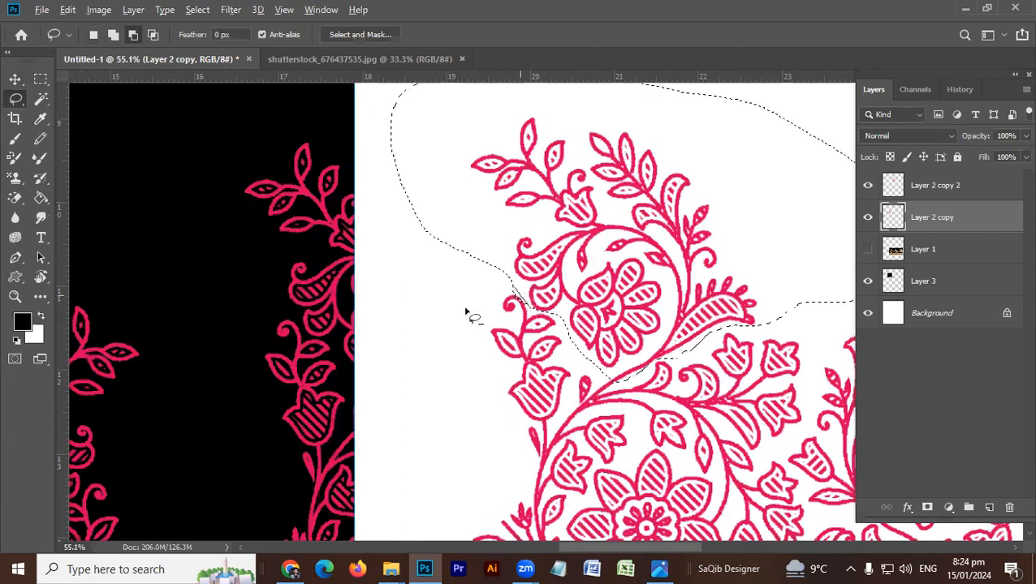
# Copy the lassoed branch from Layer 2 copy 2 onto a new layer and move it above the full motif
pyautogui.scroll(-5, 551, 328)
pyautogui.hotkey('ctrl', 'j')
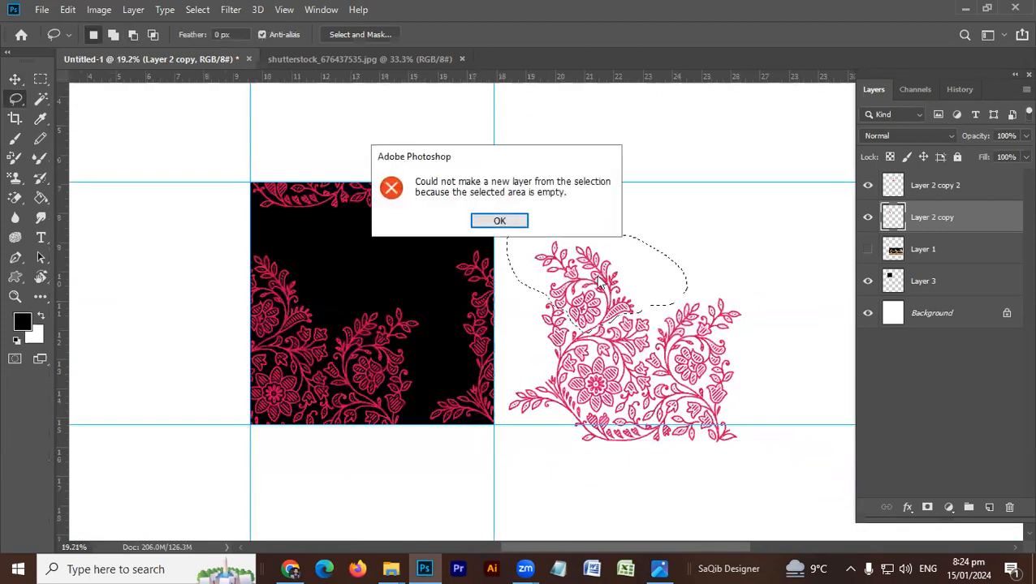
pyautogui.press('Return')
pyautogui.press('v')
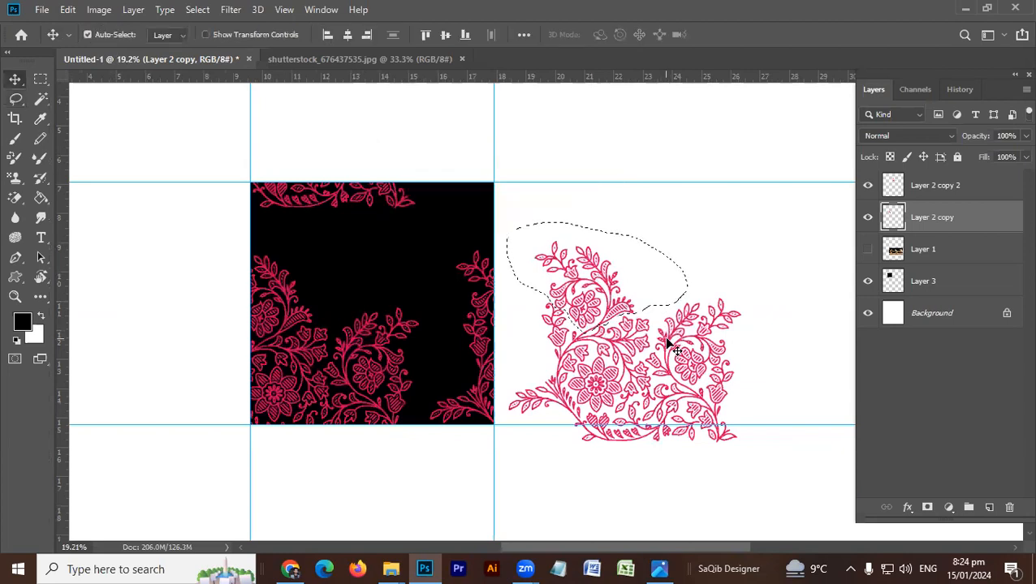
pyautogui.click(668, 345)
pyautogui.click(667, 344)
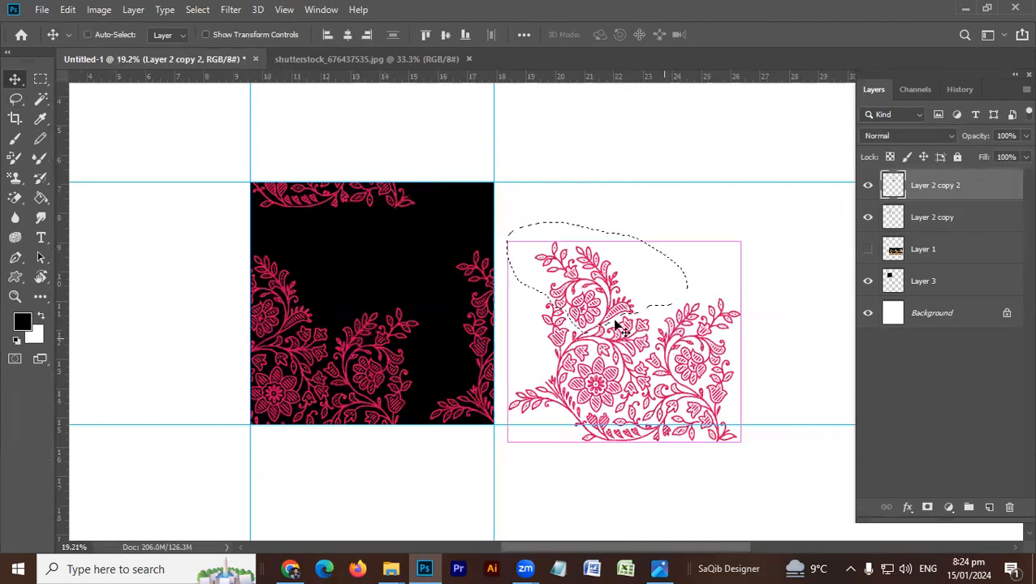
pyautogui.hotkey('ctrl', 'j')
pyautogui.moveTo(582, 288); pyautogui.dragTo(538, 148)
# Duplicate the separated branch onto the black square's upper right corner and flip the copy horizontally
pyautogui.scroll(4, 537, 148)
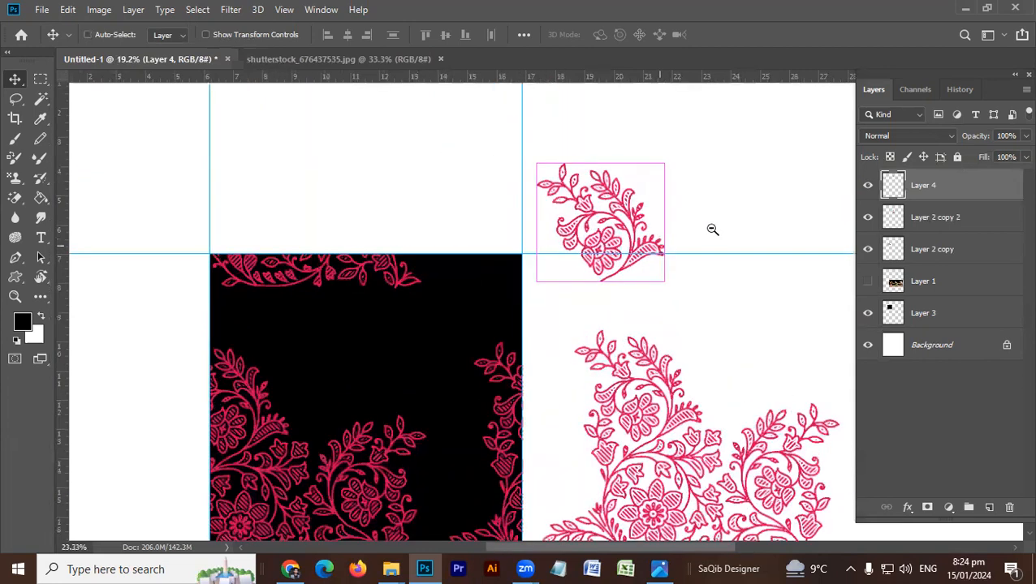
pyautogui.scroll(-1, 542, 251)
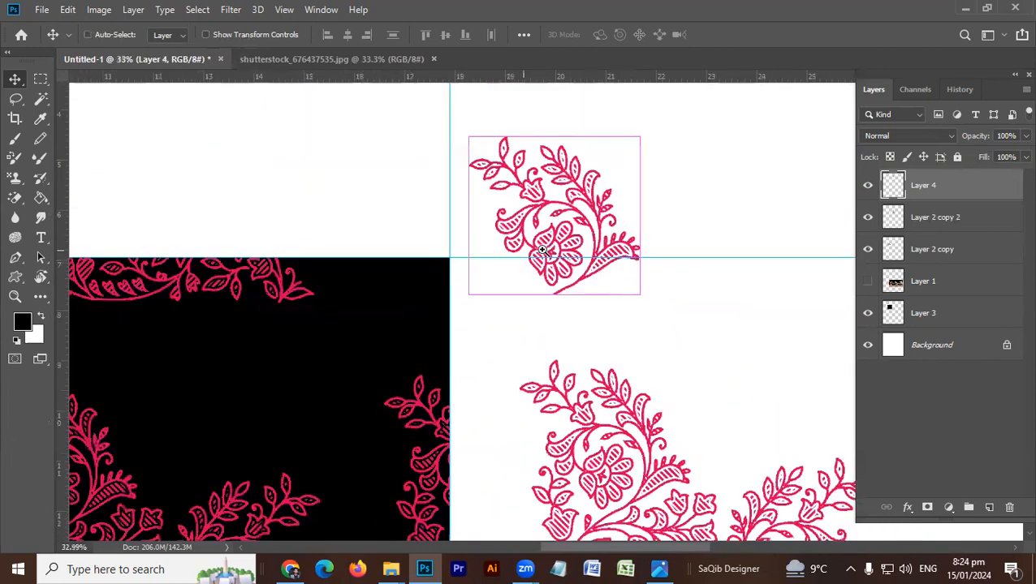
pyautogui.scroll(-1, 556, 268)
pyautogui.moveTo(532, 295); pyautogui.dragTo(641, 240)
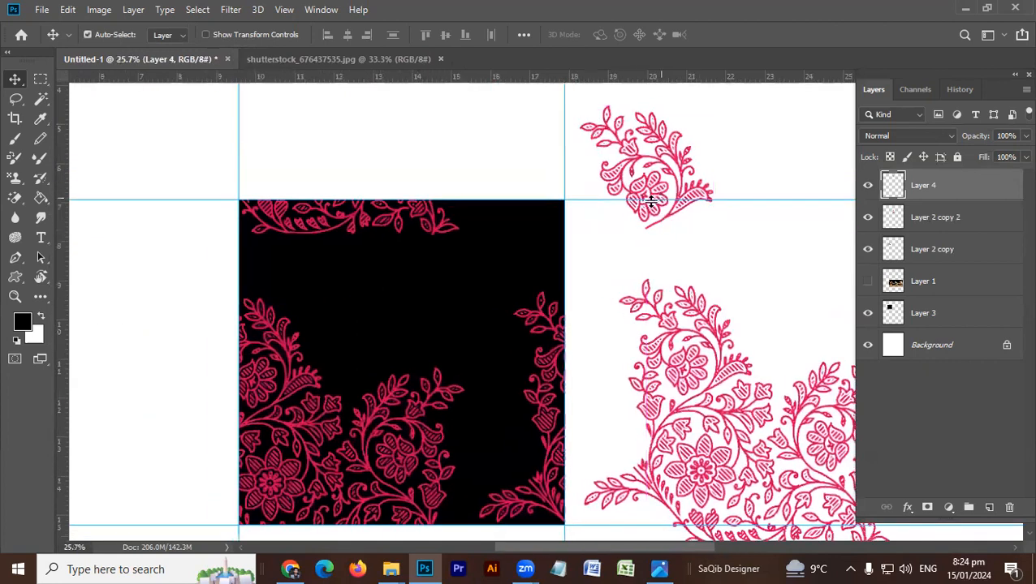
pyautogui.moveTo(641, 199); pyautogui.dragTo(512, 247)
pyautogui.hotkey('alt', 'e')
pyautogui.press('a')
pyautogui.press('h')
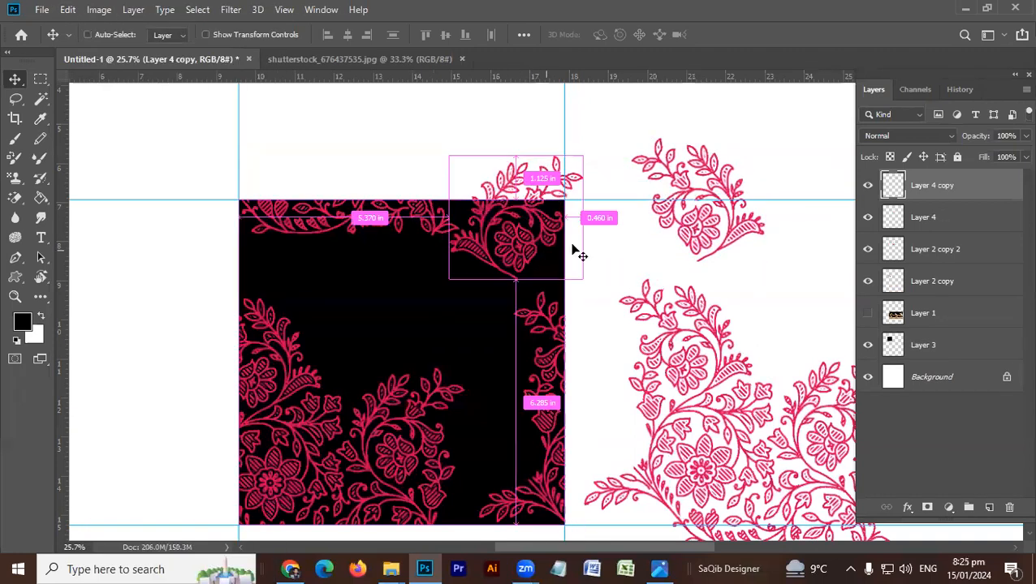
# Rotate the flipped branch copy by -75.68° with Free Transform
pyautogui.hotkey('ctrl', 't')
pyautogui.moveTo(613, 233); pyautogui.dragTo(575, 89)
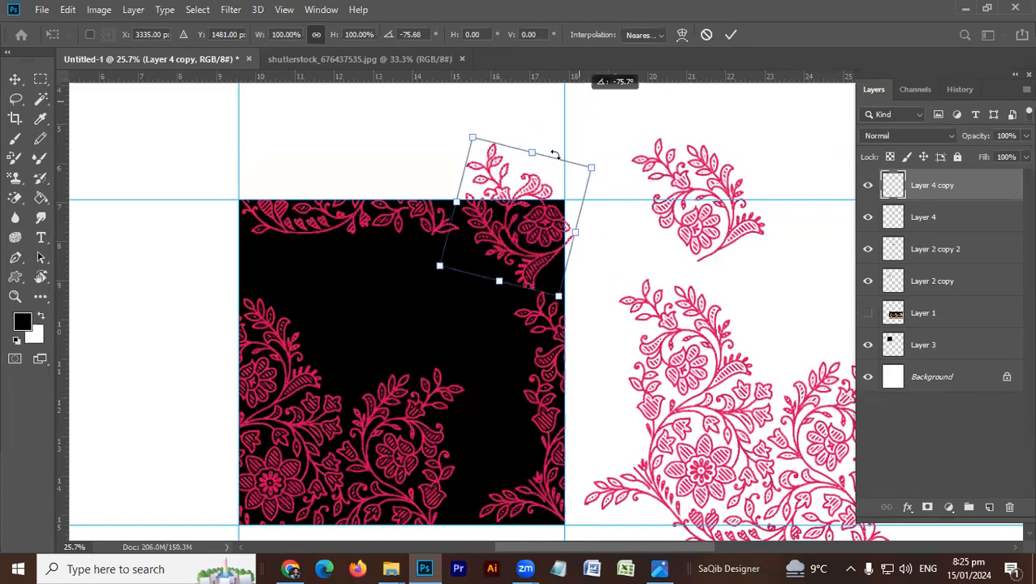
pyautogui.moveTo(554, 154); pyautogui.dragTo(554, 153)
pyautogui.moveTo(518, 215); pyautogui.dragTo(619, 180)
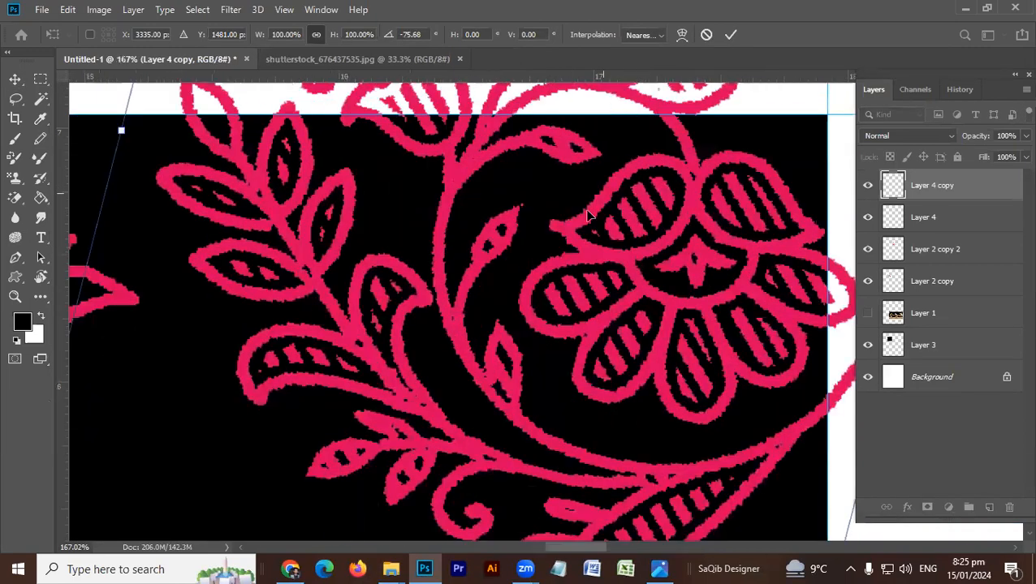
pyautogui.press('Return')
# Move the rotated branch copy down toward the black square's lower right corner
pyautogui.moveTo(592, 226); pyautogui.dragTo(467, 238)
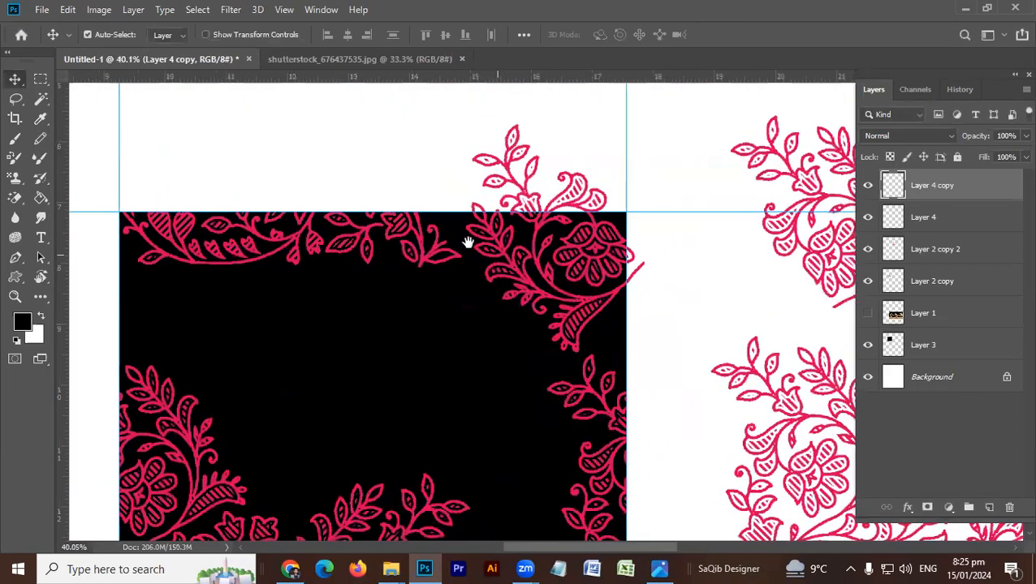
pyautogui.click(545, 351)
pyautogui.moveTo(546, 352); pyautogui.dragTo(542, 85)
pyautogui.moveTo(594, 422); pyautogui.dragTo(554, 420)
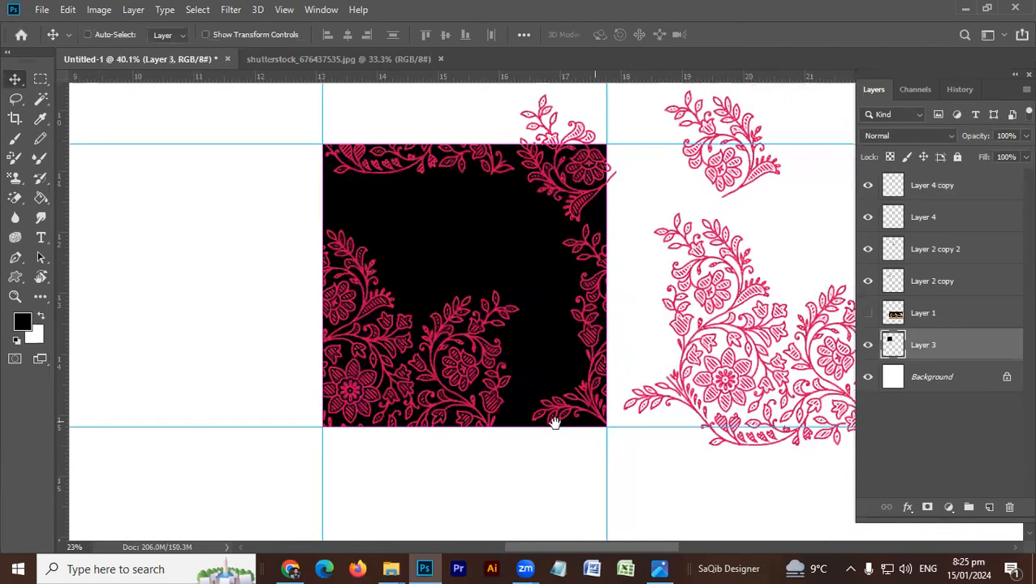
pyautogui.scroll(1, 561, 432)
pyautogui.scroll(-1, 555, 352)
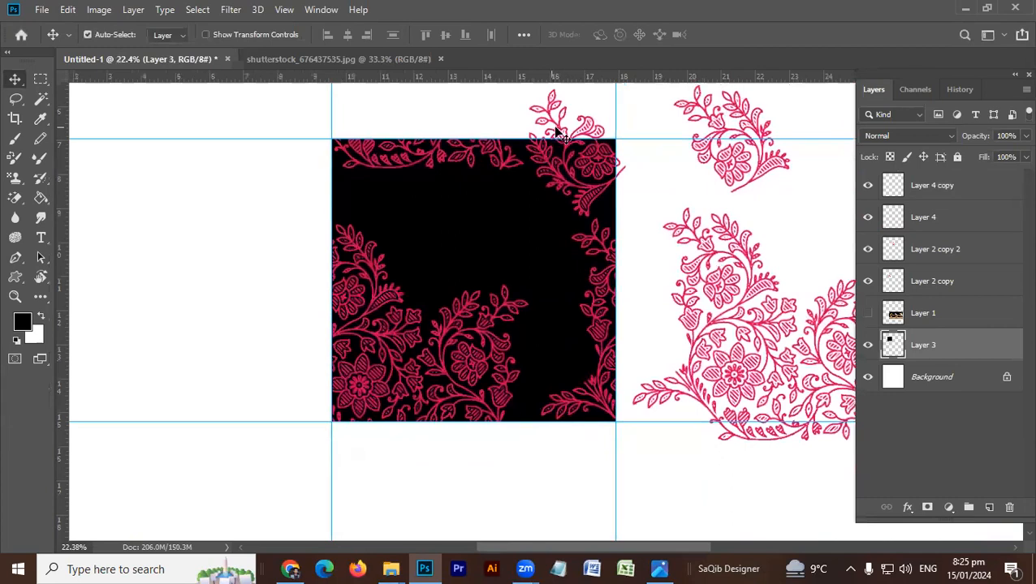
pyautogui.moveTo(560, 134); pyautogui.dragTo(591, 330)
# Marquee the branch part below the black square and move it up to the top guide, clearing the selection
pyautogui.press('m')
pyautogui.moveTo(658, 327)
pyautogui.mouseDown()
pyautogui.moveTo(649, 453)
pyautogui.moveTo(651, 393)
pyautogui.moveTo(680, 355)
pyautogui.moveTo(542, 491)
pyautogui.mouseUp()
pyautogui.press('v')
pyautogui.moveTo(588, 423)
pyautogui.mouseDown()
pyautogui.moveTo(565, 493)
pyautogui.moveTo(510, 143)
pyautogui.moveTo(520, 180)
pyautogui.mouseUp()
pyautogui.scroll(2, 534, 244)
pyautogui.hotkey('ctrl', 'd')
# Cut the branch part beyond the square's right guide onto a new layer and place it inside the left edge
pyautogui.keyDown('ctrl'); pyautogui.click(606, 241); pyautogui.keyUp('ctrl')
pyautogui.moveTo(616, 255); pyautogui.dragTo(561, 287)
pyautogui.press('m')
pyautogui.moveTo(700, 179); pyautogui.dragTo(602, 388)
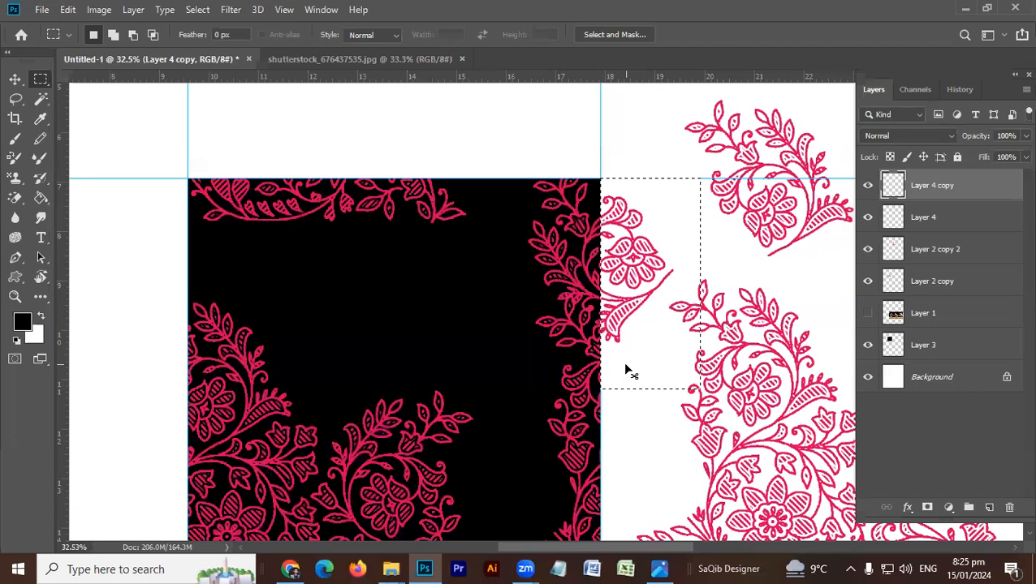
pyautogui.hotkey('ctrl', 'j')
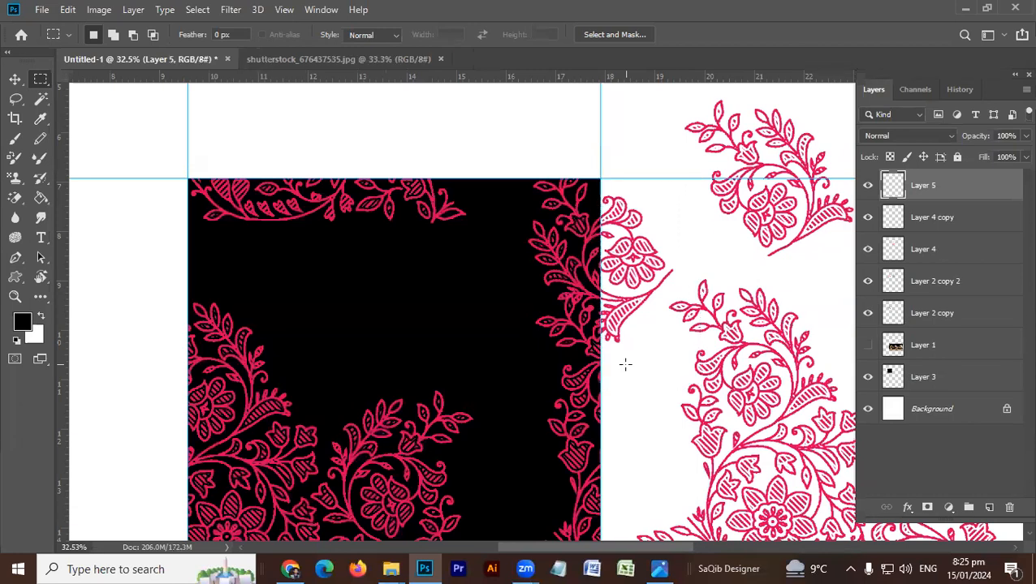
pyautogui.press('v')
pyautogui.moveTo(578, 306); pyautogui.dragTo(200, 268)
# Erase the Layer 2 copy leaves that overlap the branch piece at the square's left edge, using a 40 px pencil-mode eraser
pyautogui.moveTo(204, 312); pyautogui.dragTo(336, 260)
pyautogui.moveTo(330, 331); pyautogui.dragTo(345, 215)
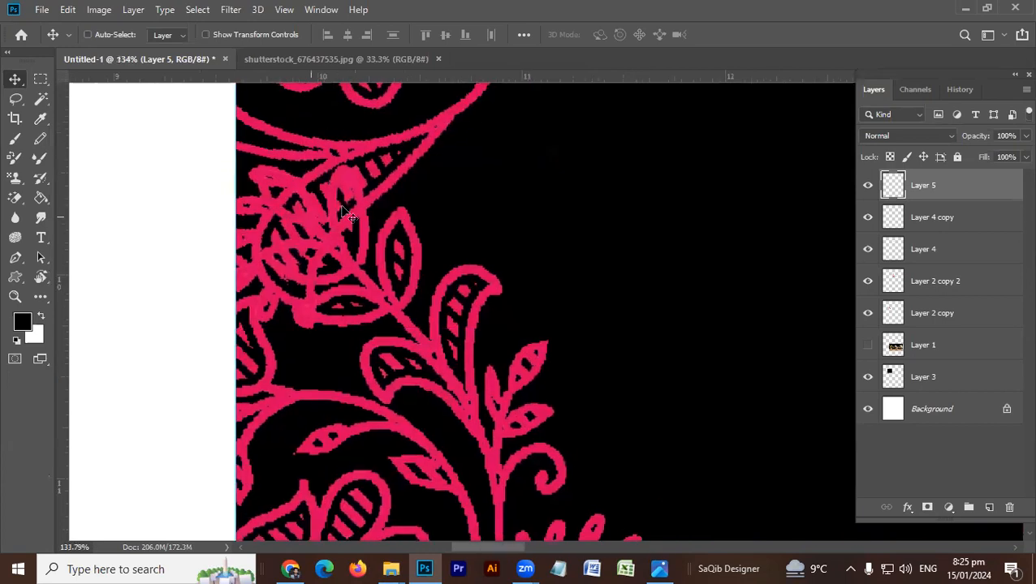
pyautogui.click(369, 235)
pyautogui.press('e')
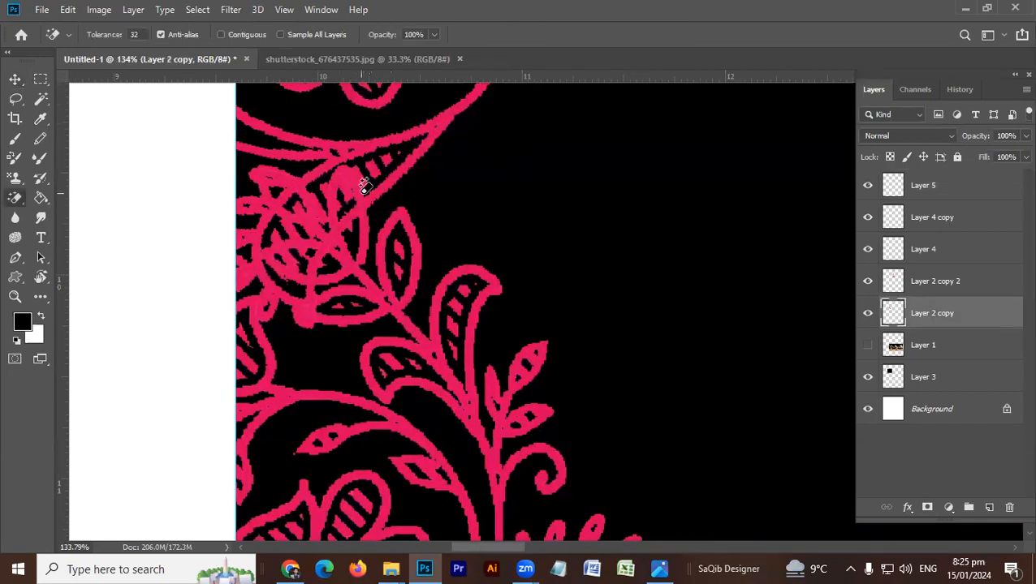
pyautogui.hotkey('shift', 'e')
pyautogui.press('[')
pyautogui.press('[')
pyautogui.press('[')
pyautogui.press('[')
pyautogui.press('[')
pyautogui.press('[')
pyautogui.press('[')
pyautogui.press('[')
pyautogui.press('[')
pyautogui.press('[')
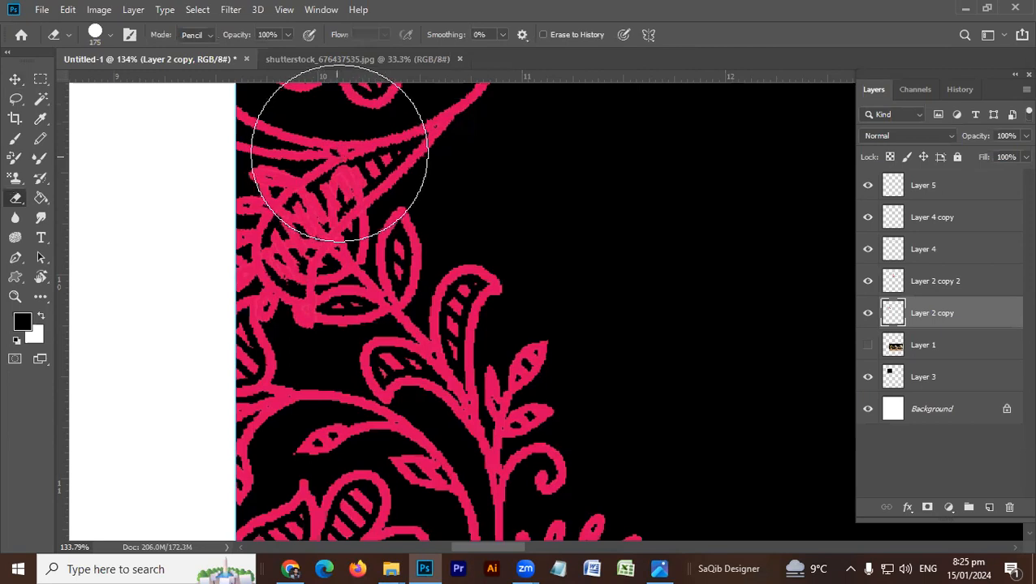
pyautogui.moveTo(350, 180)
pyautogui.mouseDown()
pyautogui.moveTo(309, 199)
pyautogui.moveTo(290, 227)
pyautogui.moveTo(284, 278)
pyautogui.moveTo(276, 235)
pyautogui.moveTo(299, 243)
pyautogui.moveTo(357, 183)
pyautogui.mouseUp()
pyautogui.moveTo(248, 211)
pyautogui.mouseDown()
pyautogui.moveTo(268, 166)
pyautogui.moveTo(301, 195)
pyautogui.moveTo(272, 174)
pyautogui.moveTo(284, 196)
pyautogui.moveTo(273, 203)
pyautogui.moveTo(233, 193)
pyautogui.moveTo(237, 303)
pyautogui.moveTo(243, 258)
pyautogui.mouseUp()
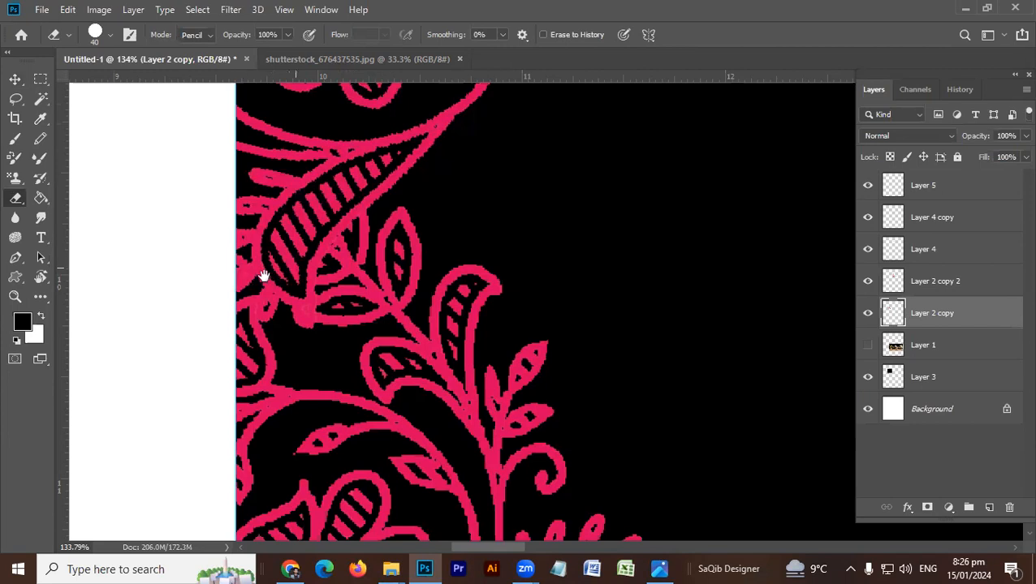
# Erase the small leaves of the Layer 4 copy branch that overlap the neighbouring vine near the square's right edge
pyautogui.scroll(-6, 262, 275)
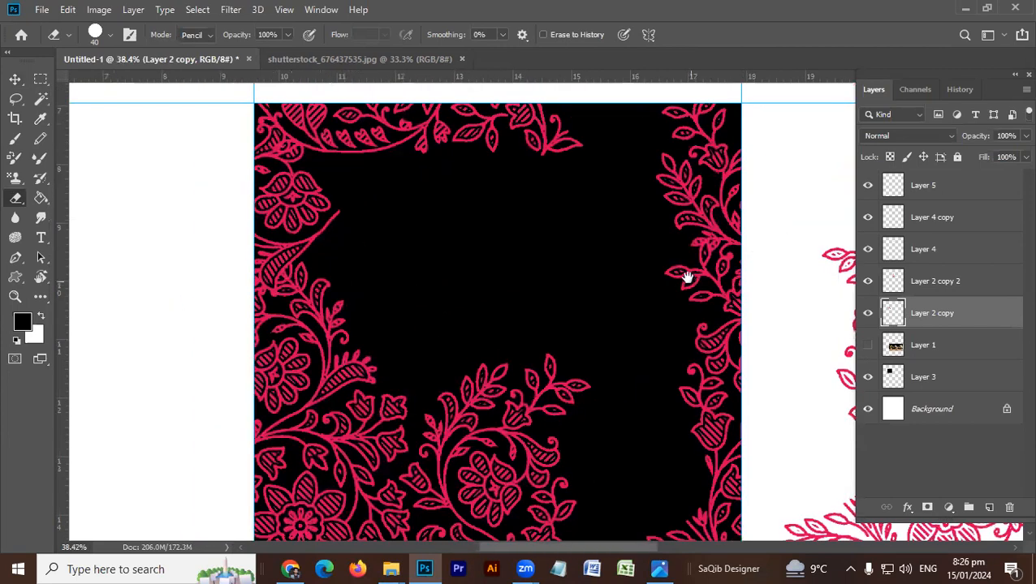
pyautogui.scroll(6, 686, 277)
pyautogui.press('v')
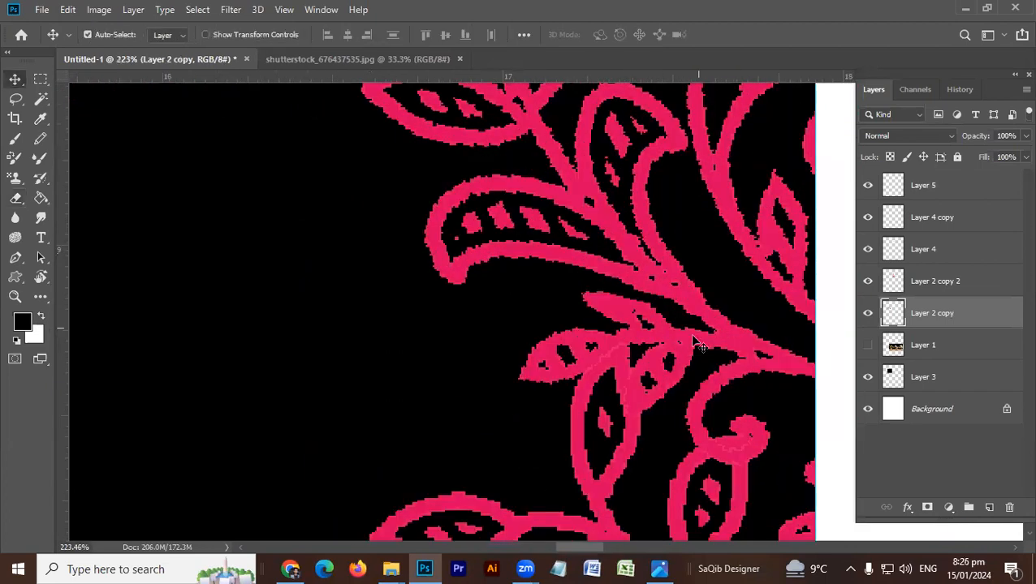
pyautogui.click(692, 341)
pyautogui.press('e')
pyautogui.moveTo(597, 450)
pyautogui.mouseDown()
pyautogui.moveTo(663, 363)
pyautogui.moveTo(599, 416)
pyautogui.moveTo(643, 367)
pyautogui.moveTo(510, 358)
pyautogui.moveTo(594, 328)
pyautogui.mouseUp()
pyautogui.moveTo(668, 334); pyautogui.dragTo(487, 308)
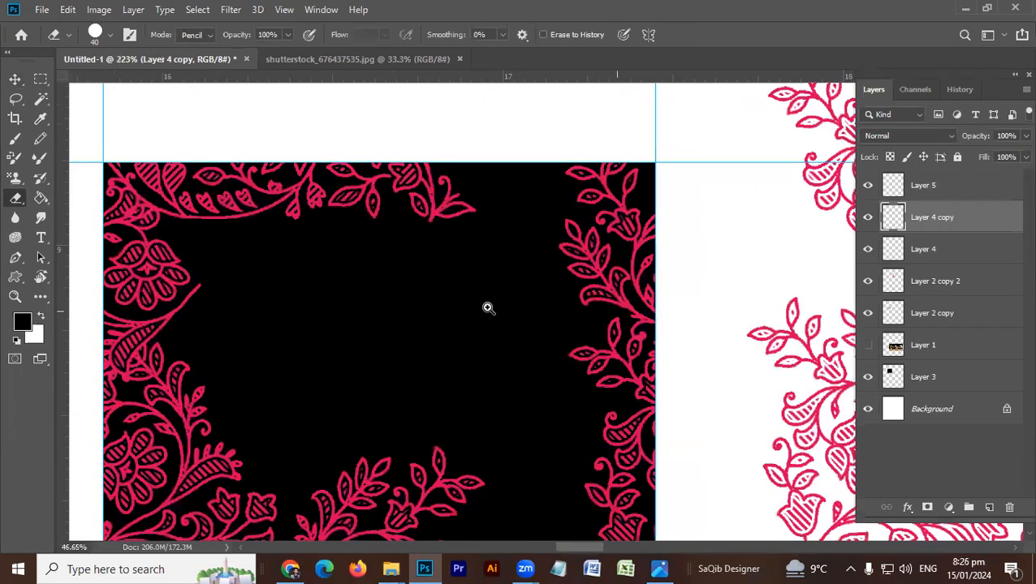
# Place the spare branch in the empty middle of the black square together with a duplicate of it
pyautogui.scroll(-3, 488, 308)
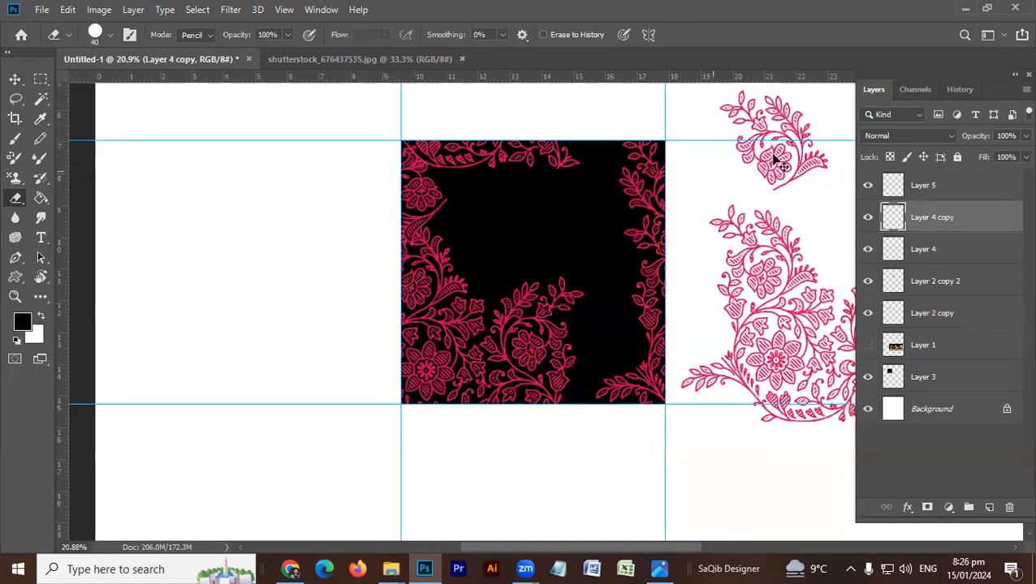
pyautogui.press('v')
pyautogui.moveTo(773, 170); pyautogui.dragTo(494, 261)
# Flip the duplicated branch vertically and scale it down slightly with Free Transform
pyautogui.hotkey('alt', 'e')
pyautogui.press('a')
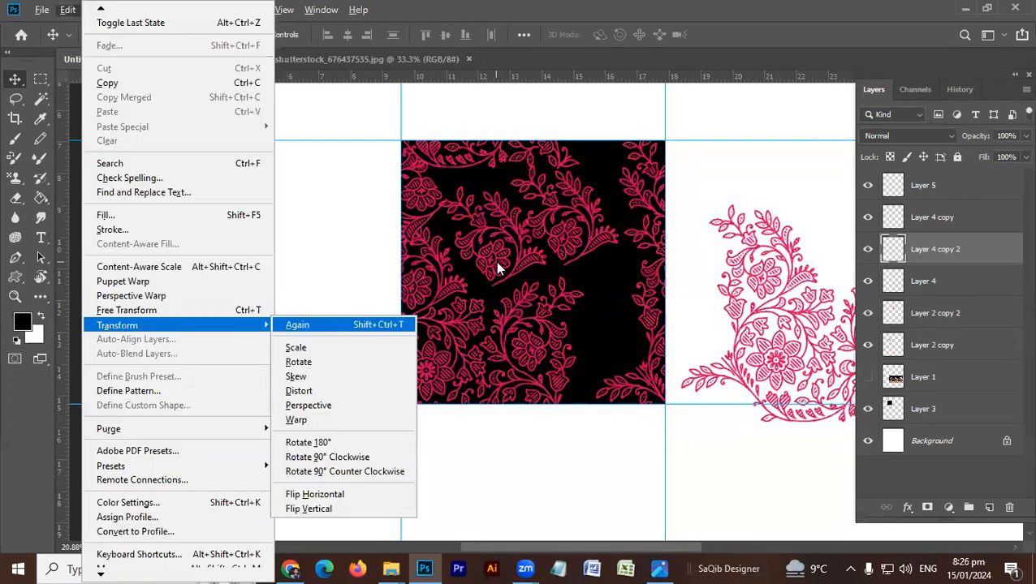
pyautogui.press('Escape')
pyautogui.press('Escape')
pyautogui.hotkey('ctrl', 't')
pyautogui.moveTo(548, 186); pyautogui.dragTo(545, 167)
pyautogui.press('Return')
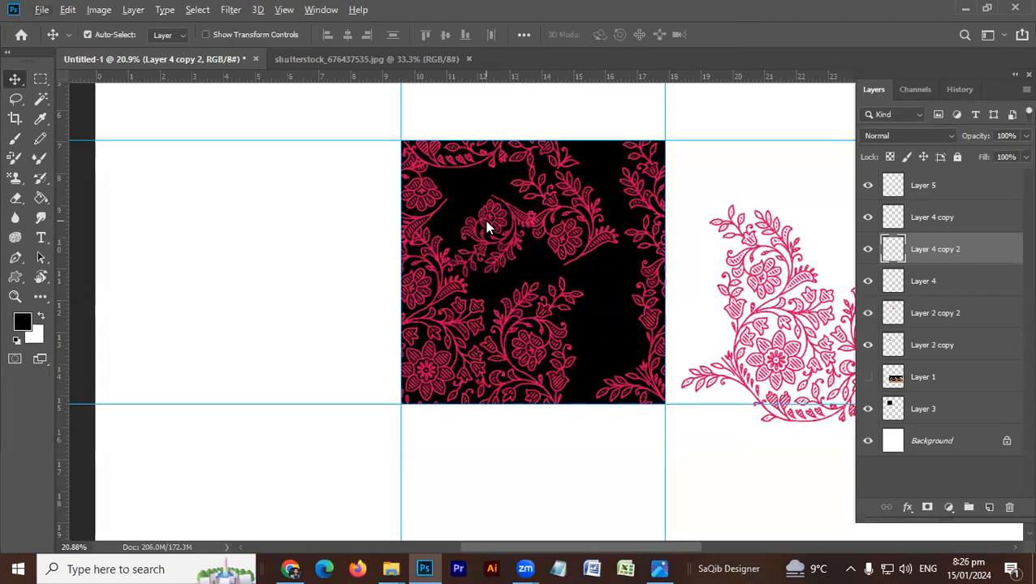
# Flip the duplicated branch vertically again and position it in the empty gap beside the upper-middle floral branch
pyautogui.hotkey('alt', 'e')
pyautogui.press('Escape')
pyautogui.moveTo(488, 224); pyautogui.dragTo(526, 259)
pyautogui.hotkey('ctrl', 't')
pyautogui.moveTo(455, 230); pyautogui.dragTo(454, 222)
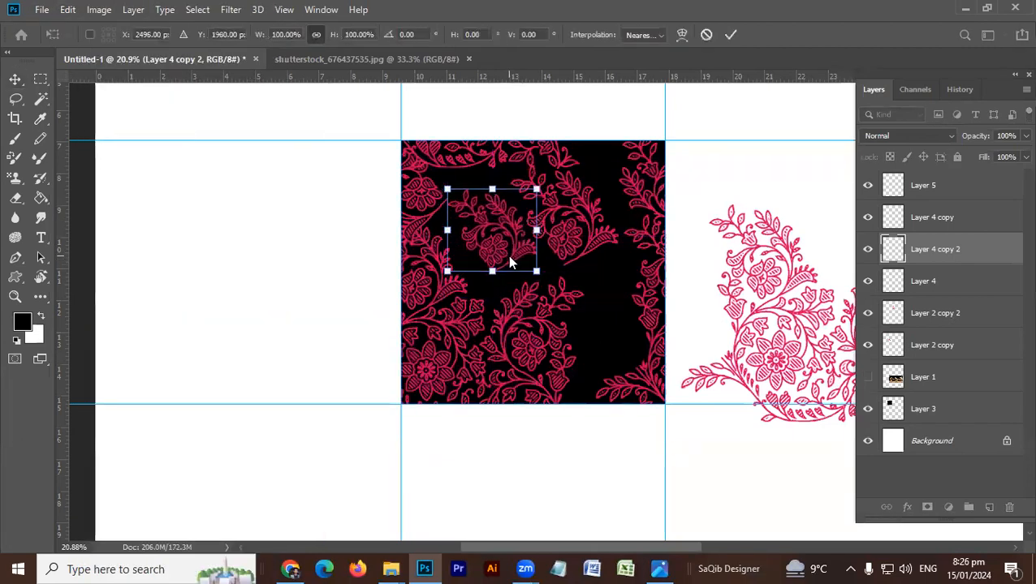
pyautogui.press('Return')
# Move the duplicated branch into the empty lower-right gap of the black square and rotate it about 35°
pyautogui.moveTo(545, 263); pyautogui.dragTo(653, 347)
pyautogui.hotkey('ctrl', 'z')
pyautogui.moveTo(503, 230); pyautogui.dragTo(663, 367)
pyautogui.hotkey('ctrl', 'z')
pyautogui.hotkey('ctrl', 't')
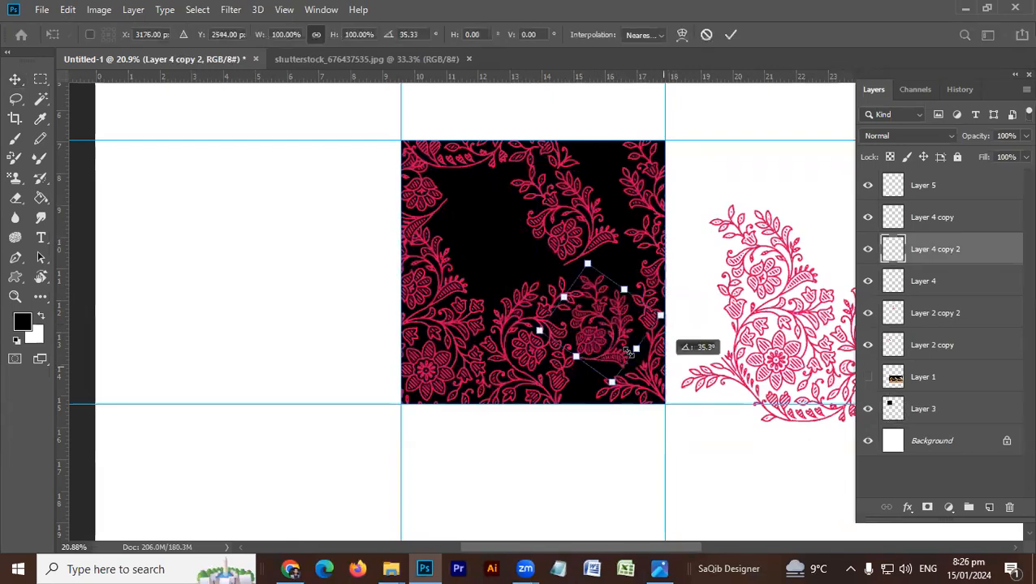
pyautogui.press('Return')
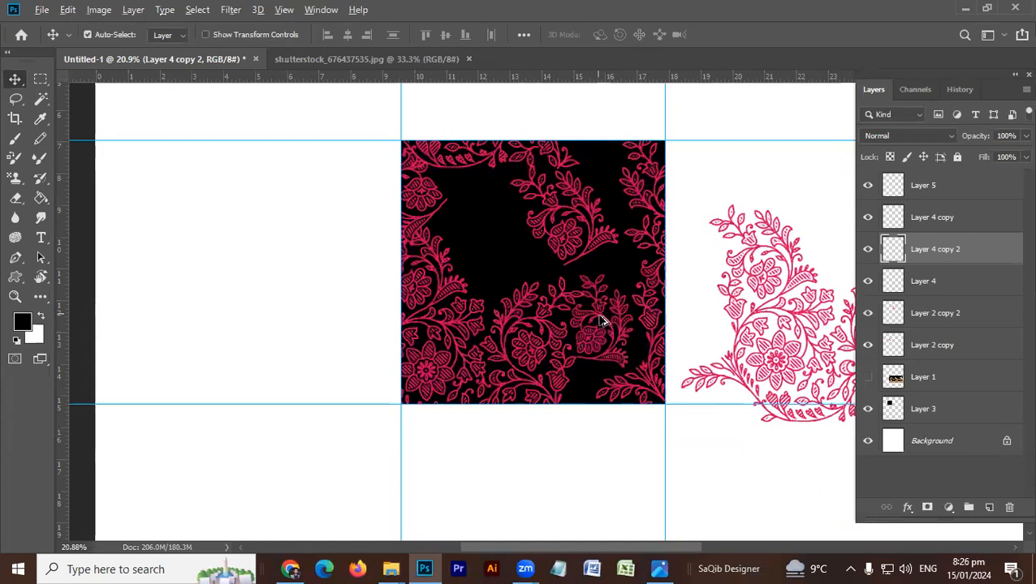
# Duplicate the rotated branch into the empty upper-left gap of the square and scale the duplicate up slightly
pyautogui.moveTo(560, 310); pyautogui.dragTo(487, 244)
pyautogui.hotkey('ctrl', 't')
pyautogui.moveTo(524, 195); pyautogui.dragTo(532, 195)
pyautogui.press('Return')
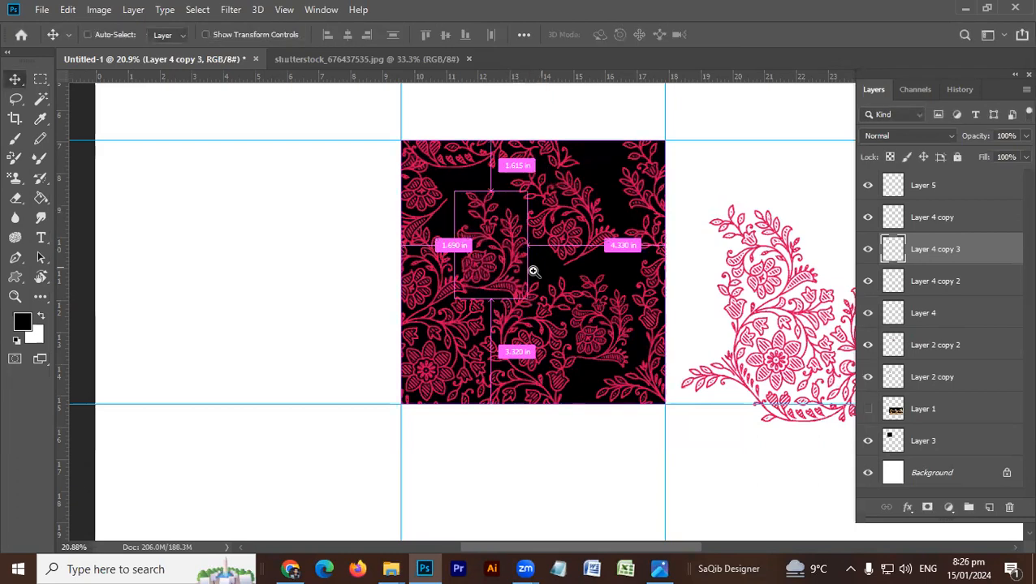
# Select the whole black square along the guides and define it as a pattern
pyautogui.scroll(-1, 533, 271)
pyautogui.press('m')
pyautogui.moveTo(658, 147); pyautogui.dragTo(405, 394)
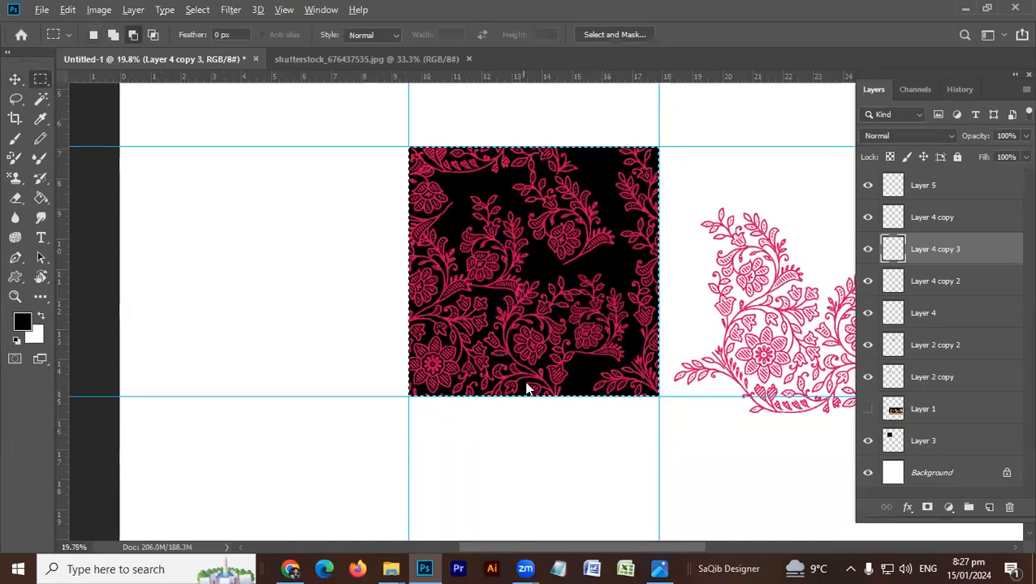
pyautogui.hotkey('alt', 'e')
pyautogui.click(162, 390)
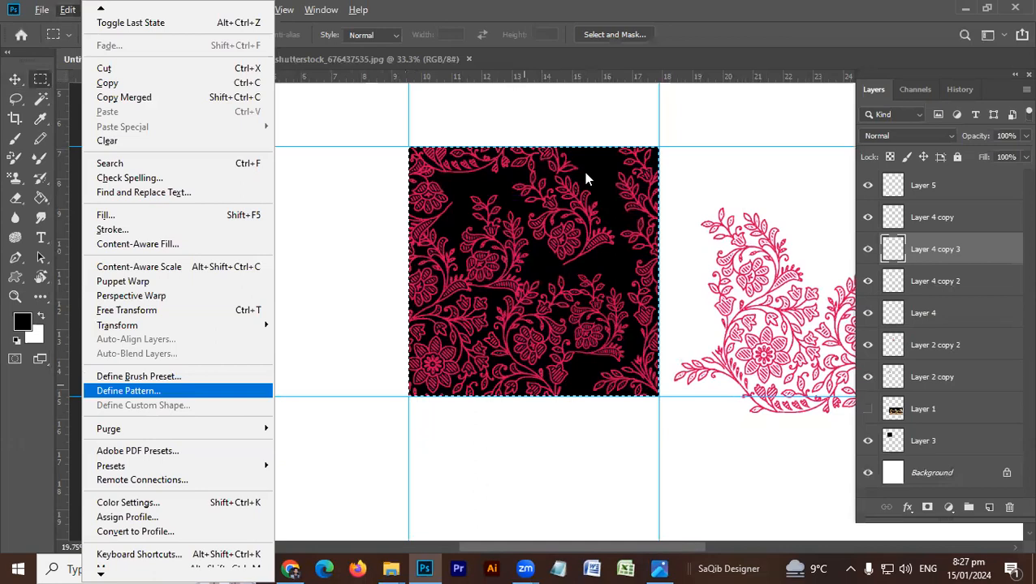
pyautogui.click(666, 174)
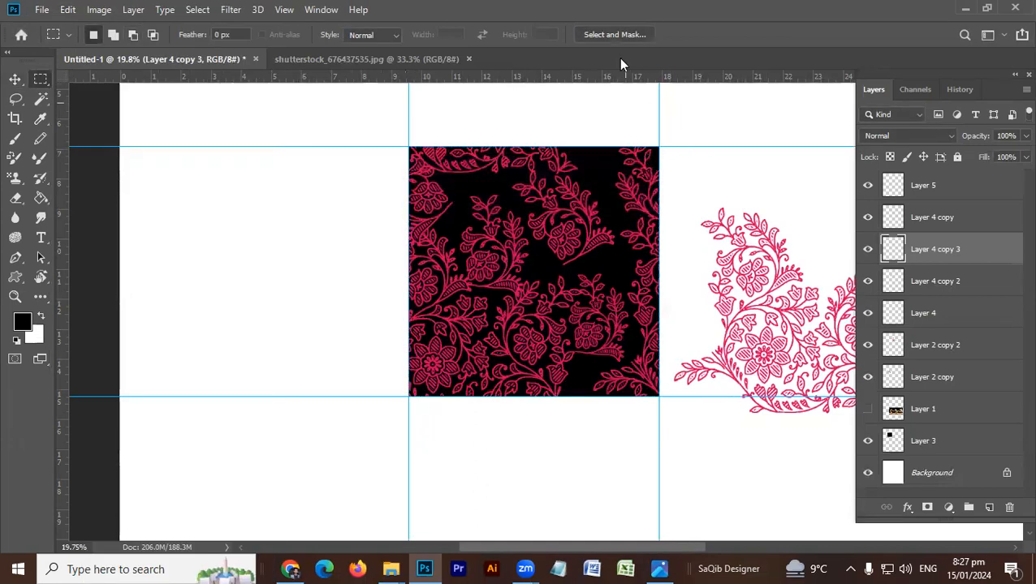
# Group all layers of the black tile and the spare motif, and hide the group
pyautogui.hotkey('ctrl', '0')
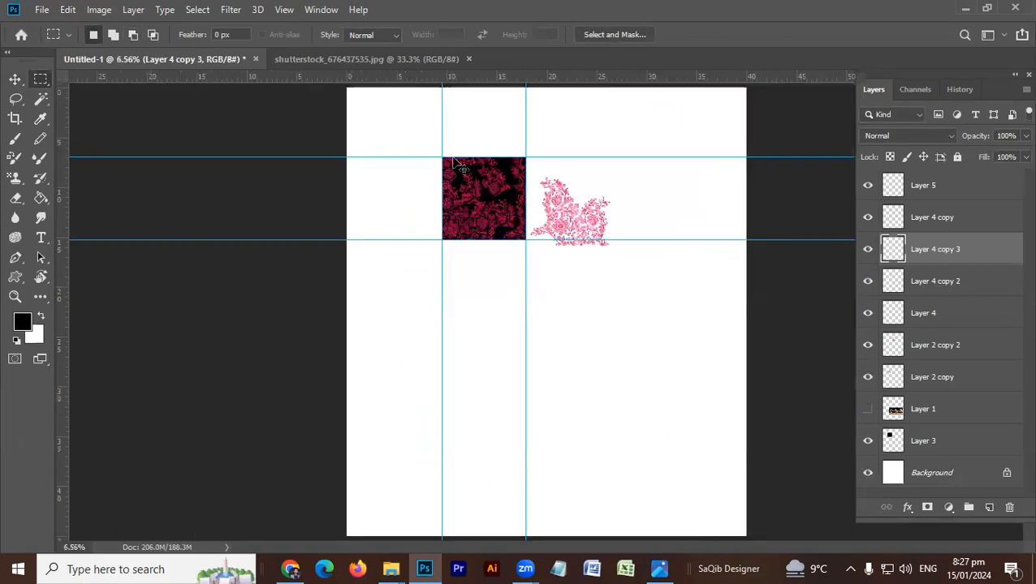
pyautogui.press('v')
pyautogui.moveTo(647, 140); pyautogui.dragTo(479, 254)
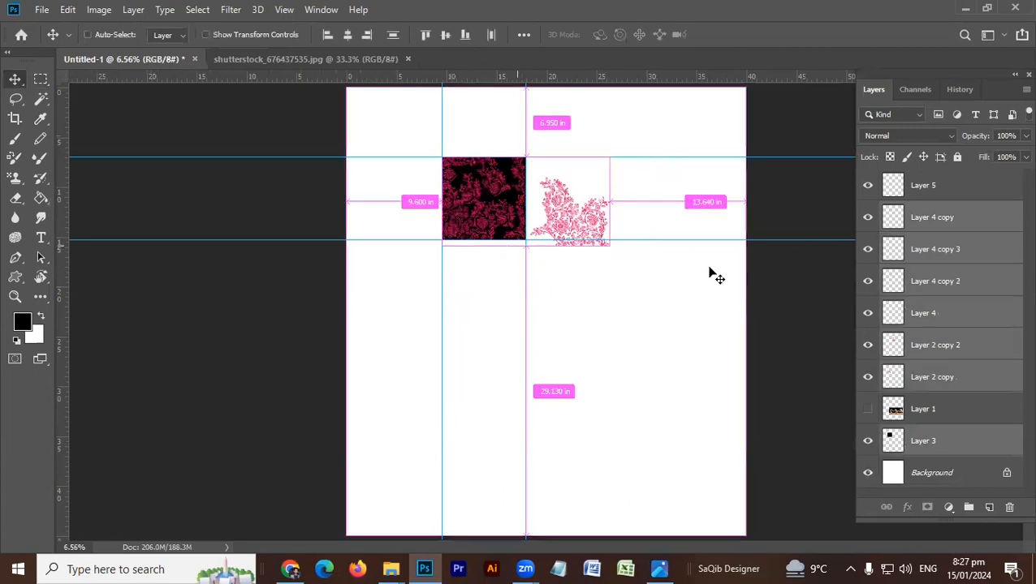
pyautogui.hotkey('ctrl', 'g')
pyautogui.hotkey('ctrl', ',')
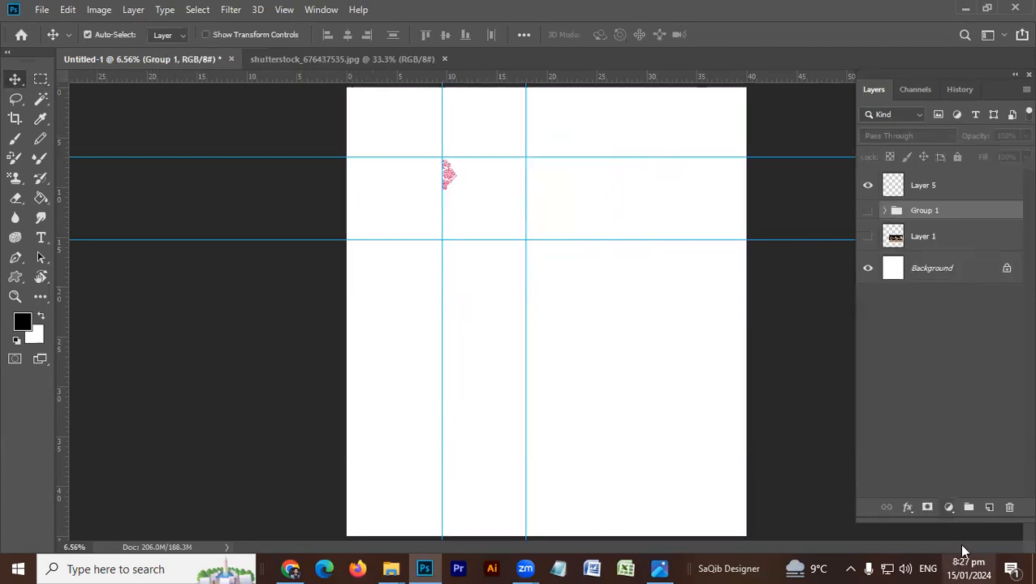
# Add a Pattern fill layer using the new floral tile, scaled to 188%
pyautogui.click(948, 508)
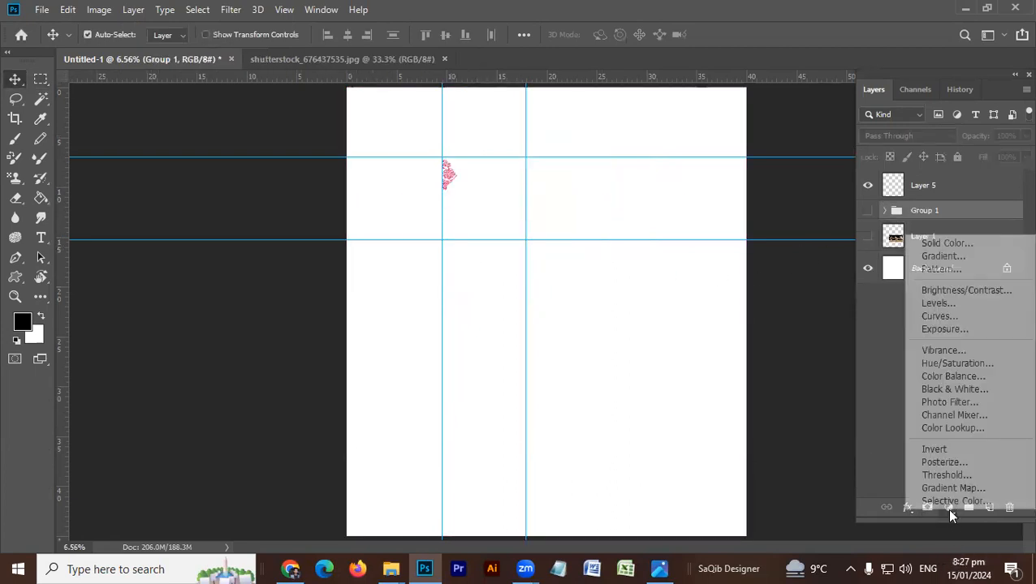
pyautogui.click(947, 266)
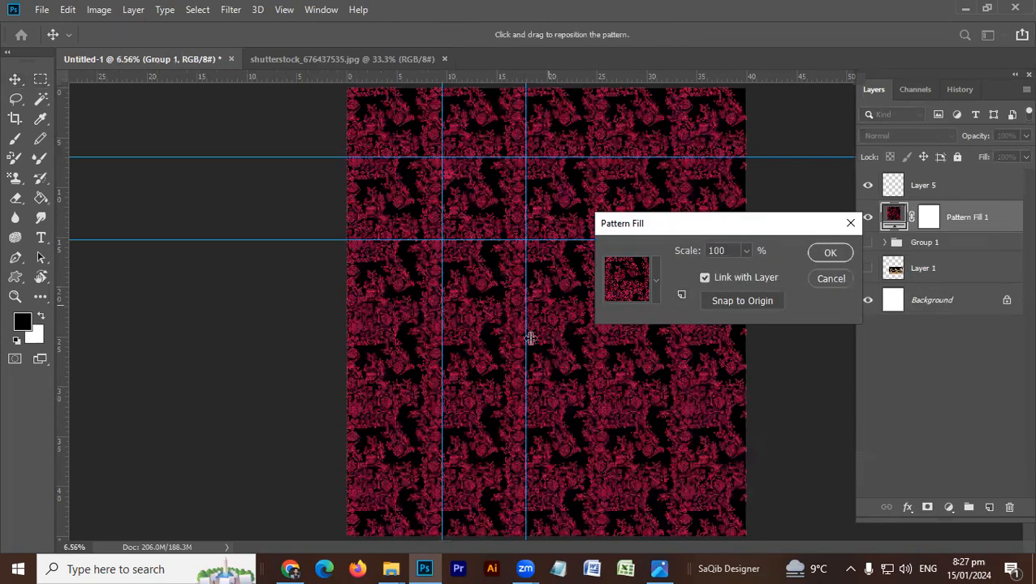
pyautogui.click(745, 251)
pyautogui.moveTo(743, 270); pyautogui.dragTo(748, 272)
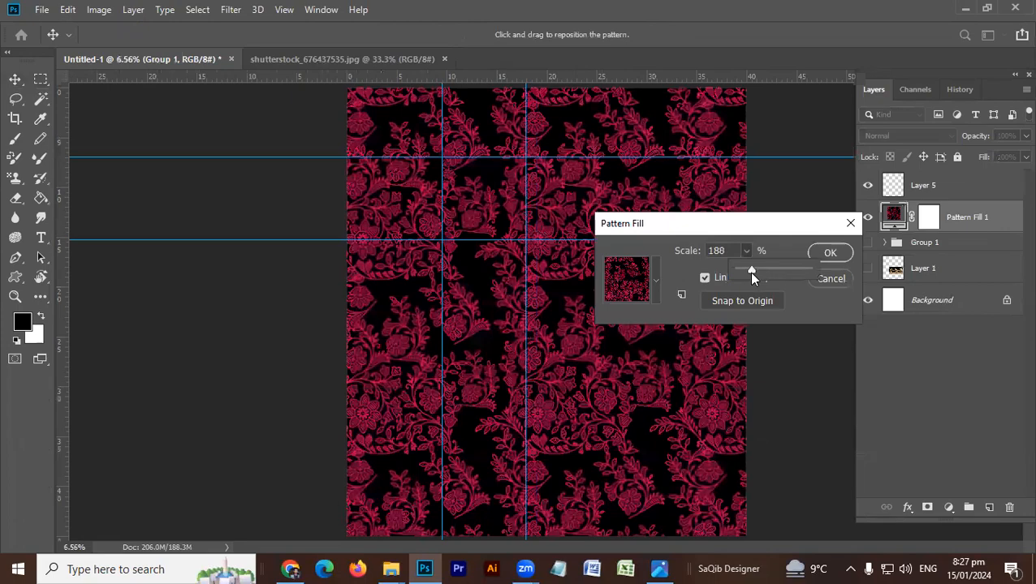
pyautogui.click(830, 253)
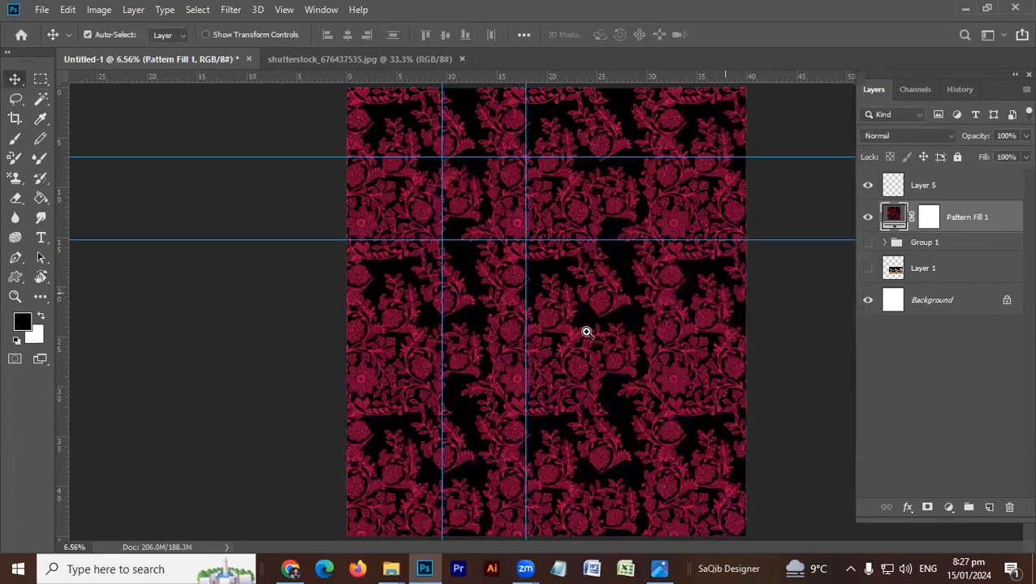
# Hide the Pattern Fill 1 layer and show Group 1 again
pyautogui.scroll(5, 587, 332)
pyautogui.click(867, 217)
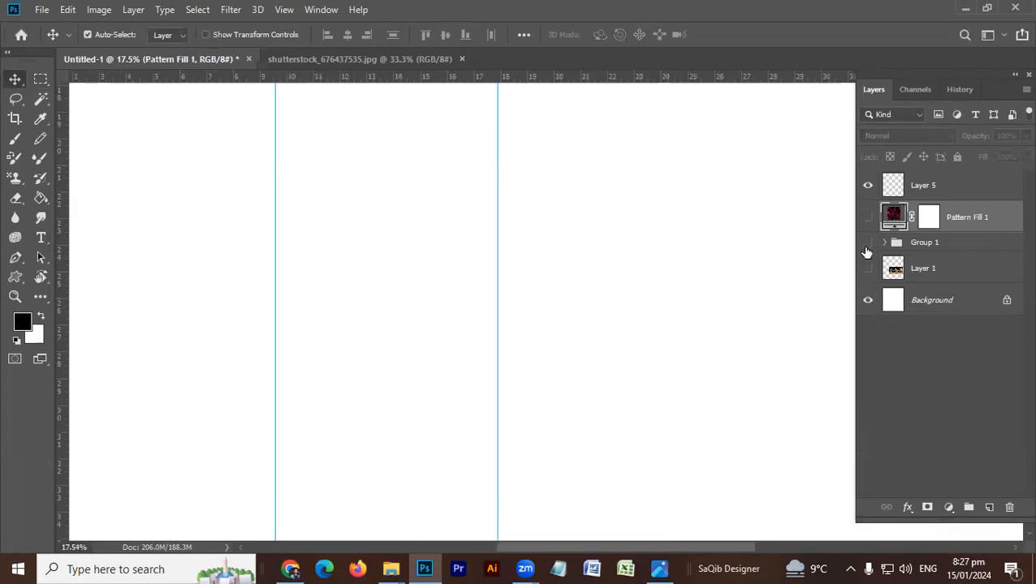
pyautogui.click(916, 247)
pyautogui.scroll(-5, 578, 308)
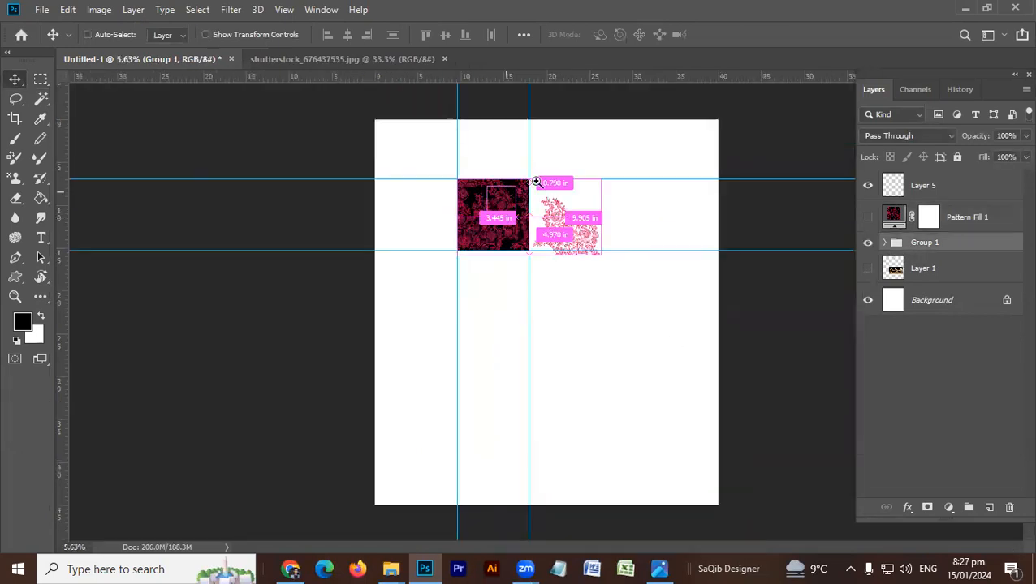
pyautogui.scroll(5, 539, 180)
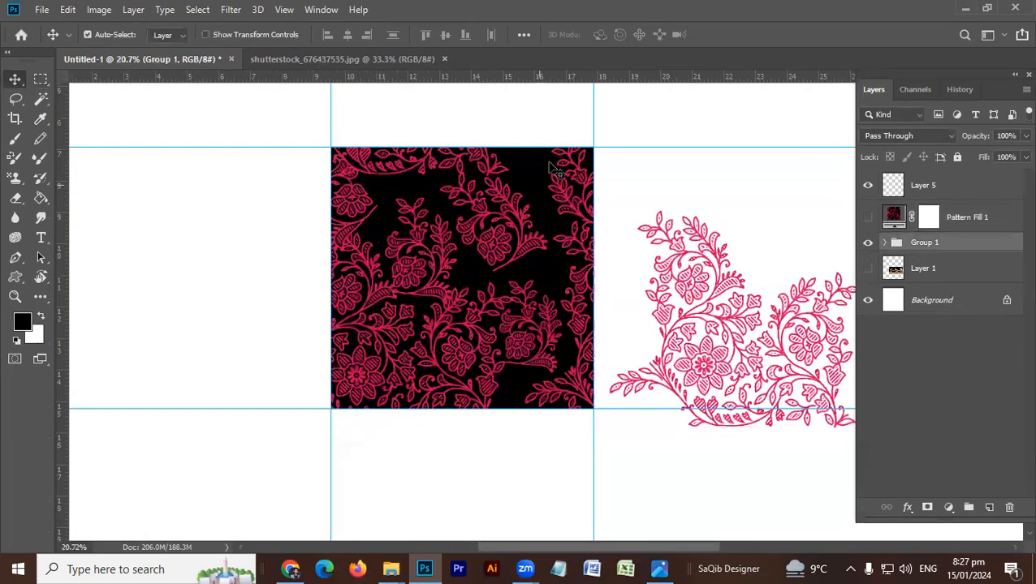
# Merge the floral layers inside the square into one layer, leaving out the black Layer 3 and the spare motif
pyautogui.moveTo(580, 130); pyautogui.dragTo(363, 418)
pyautogui.scroll(-2, 958, 268)
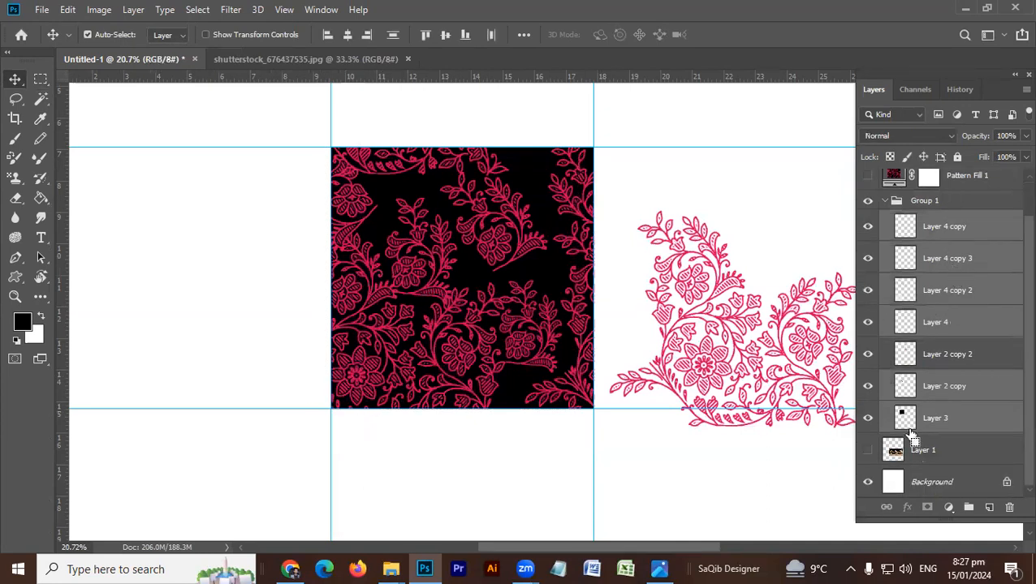
pyautogui.press('ctrl')
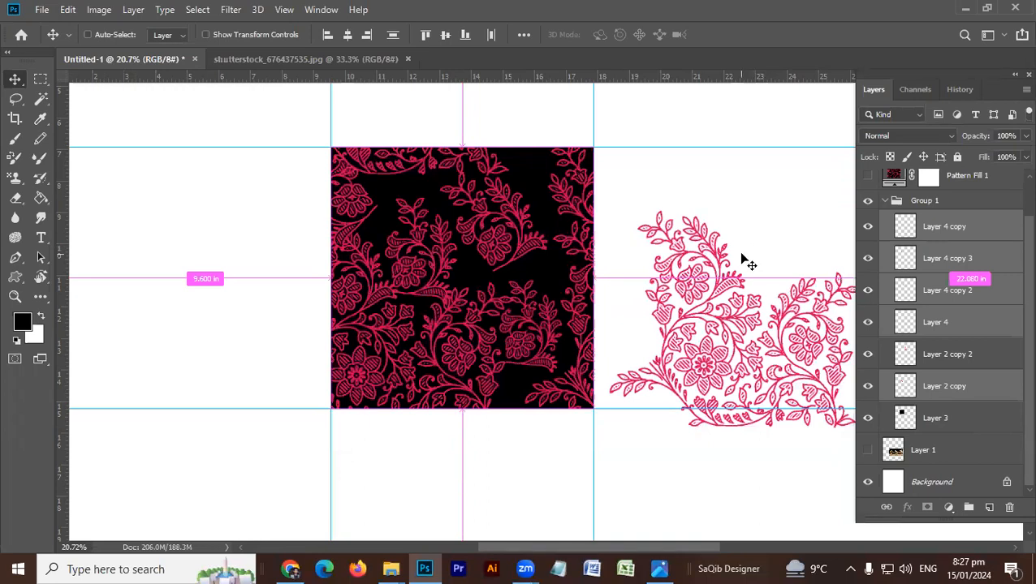
pyautogui.hotkey('ctrl', 'e')
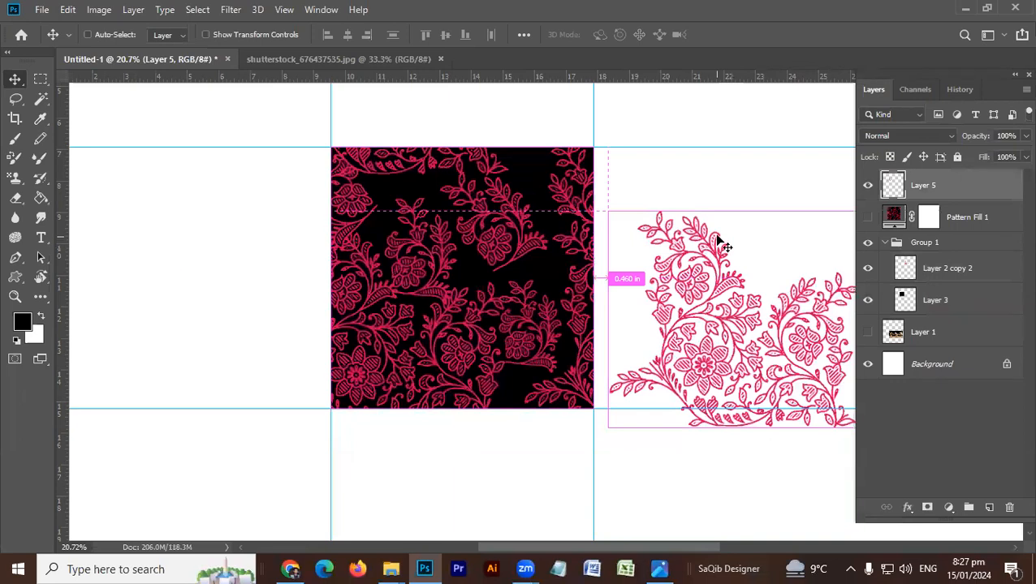
# Create a horizontally flipped duplicate of Layer 5 beneath the original and set its opacity to 30%
pyautogui.hotkey('ctrl', 'j')
pyautogui.moveTo(963, 211); pyautogui.dragTo(960, 228)
pyautogui.hotkey('alt', 'e')
pyautogui.press('a')
pyautogui.press('h')
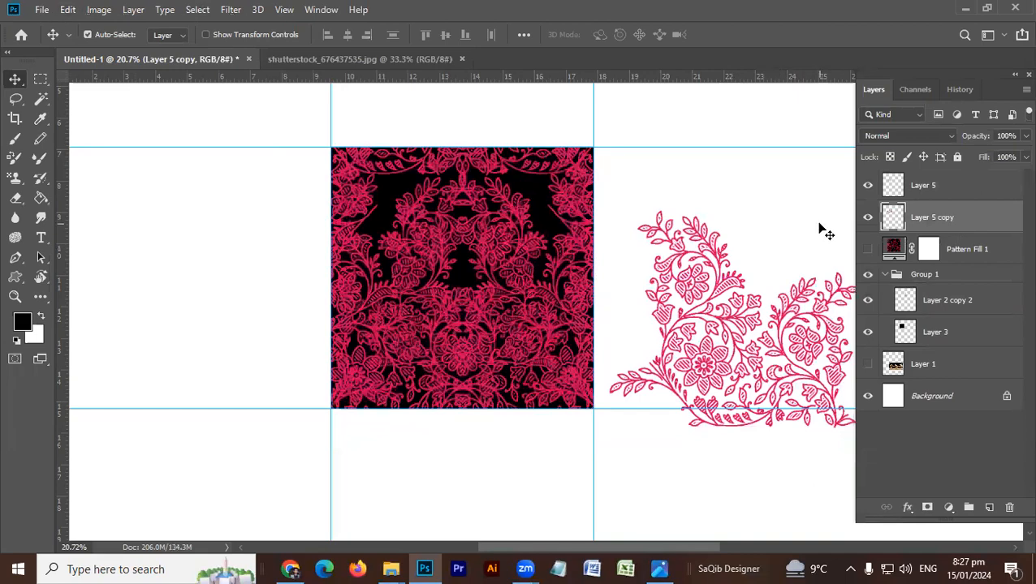
pyautogui.press('3')
# Restore the Layer 5 copy to 100% opacity, undo its horizontal flip and bring it above Layer 5
pyautogui.moveTo(458, 204); pyautogui.dragTo(523, 183)
pyautogui.hscroll(2, 571, 341)
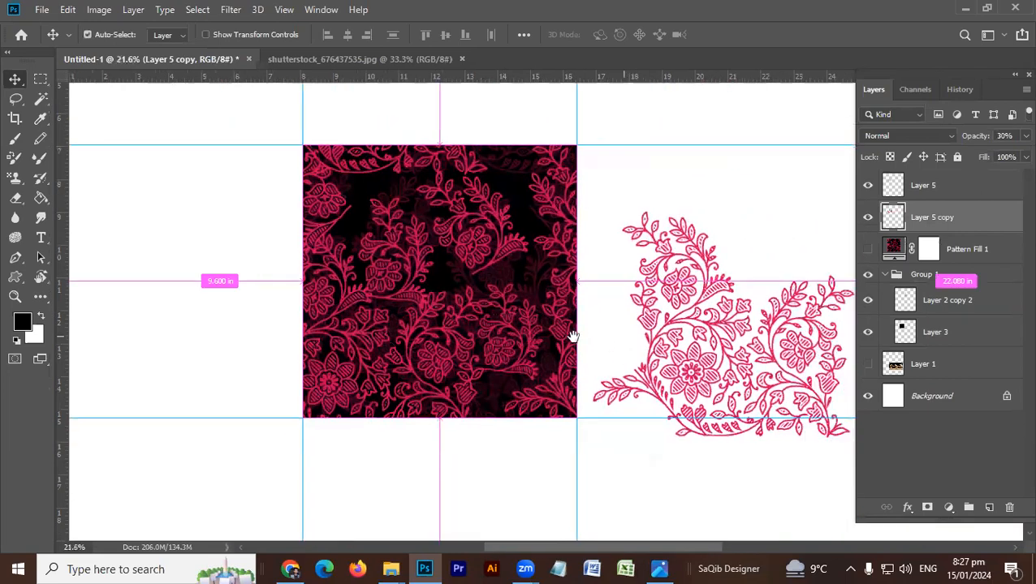
pyautogui.moveTo(546, 327); pyautogui.dragTo(527, 233)
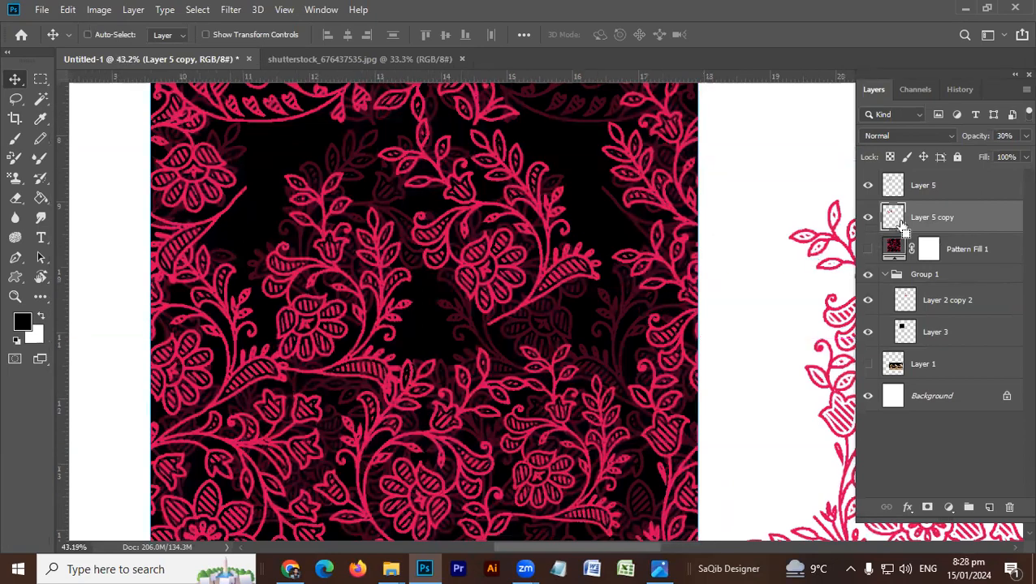
pyautogui.press('0')
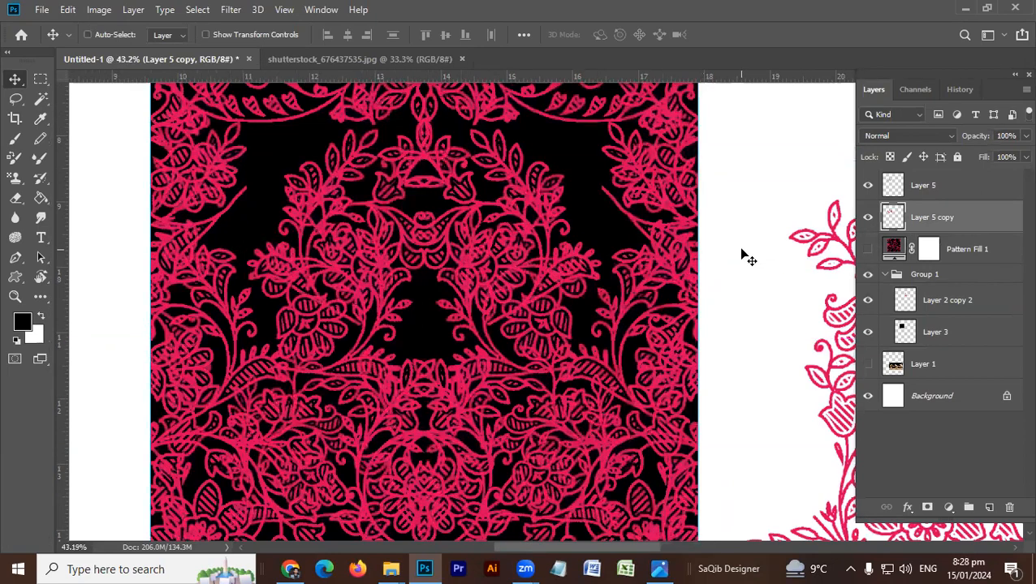
pyautogui.hotkey('ctrl', 'z')
pyautogui.hotkey('ctrl', ']')
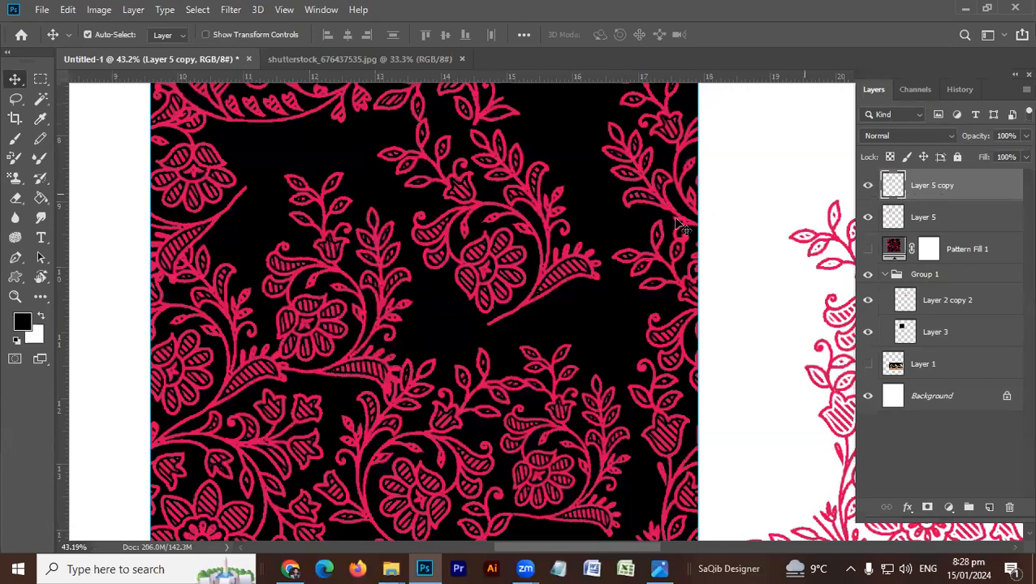
# Shift the Layer 5 copy sideways across the square to check it, and move it back into alignment
pyautogui.hotkey('ctrl', 't')
pyautogui.moveTo(466, 267); pyautogui.dragTo(579, 268)
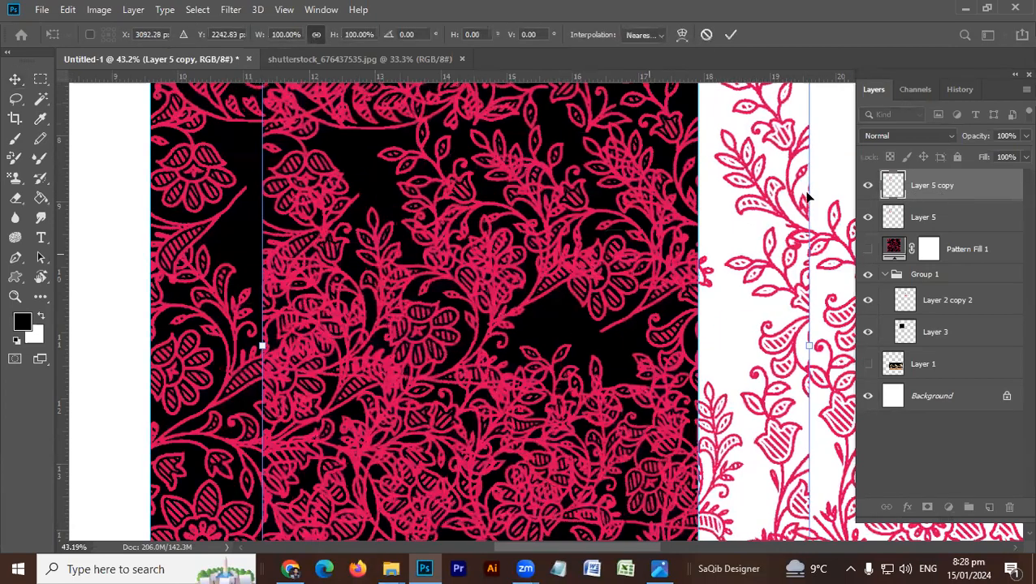
pyautogui.press('Return')
pyautogui.moveTo(719, 235); pyautogui.dragTo(608, 263)
# Flip the Layer 5 copy horizontally, place it beneath Layer 5 and set its opacity to 20%
pyautogui.hotkey('alt', 'e')
pyautogui.press('a')
pyautogui.press('h')
pyautogui.moveTo(990, 195); pyautogui.dragTo(982, 232)
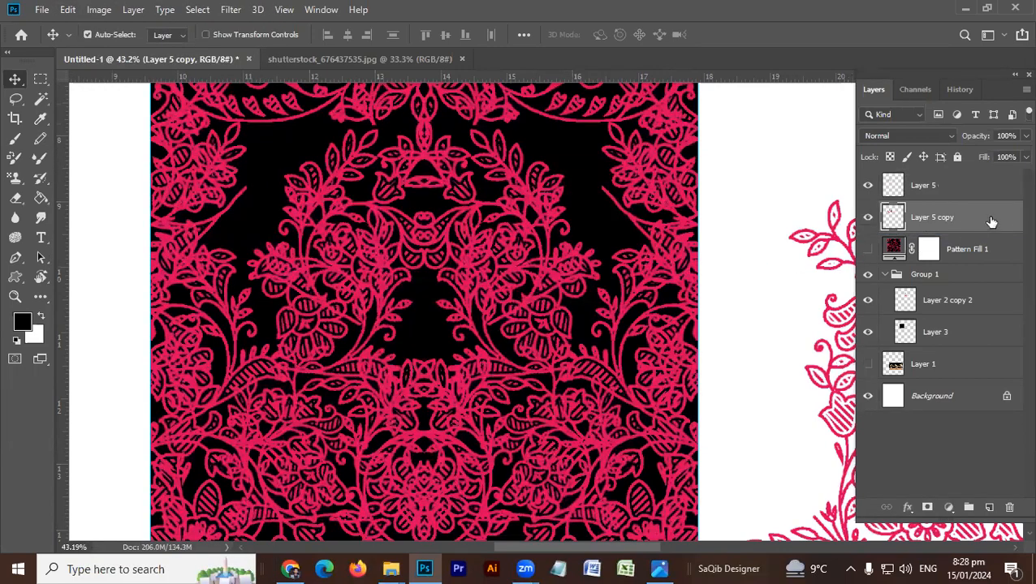
pyautogui.press('2')
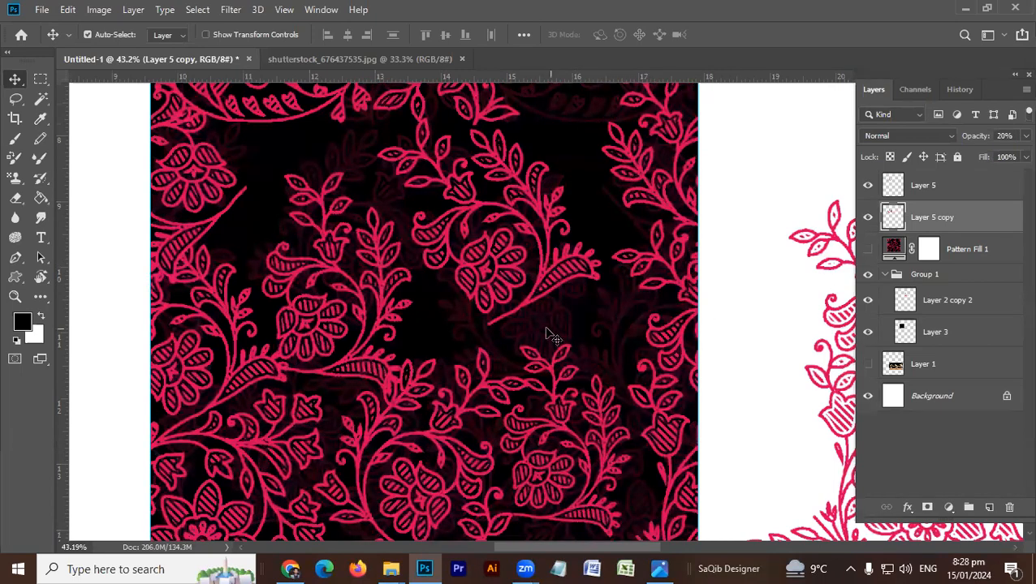
# Return the Layer 5 copy to 100% opacity and give it a dark grey Color Overlay of #252424
pyautogui.press('0')
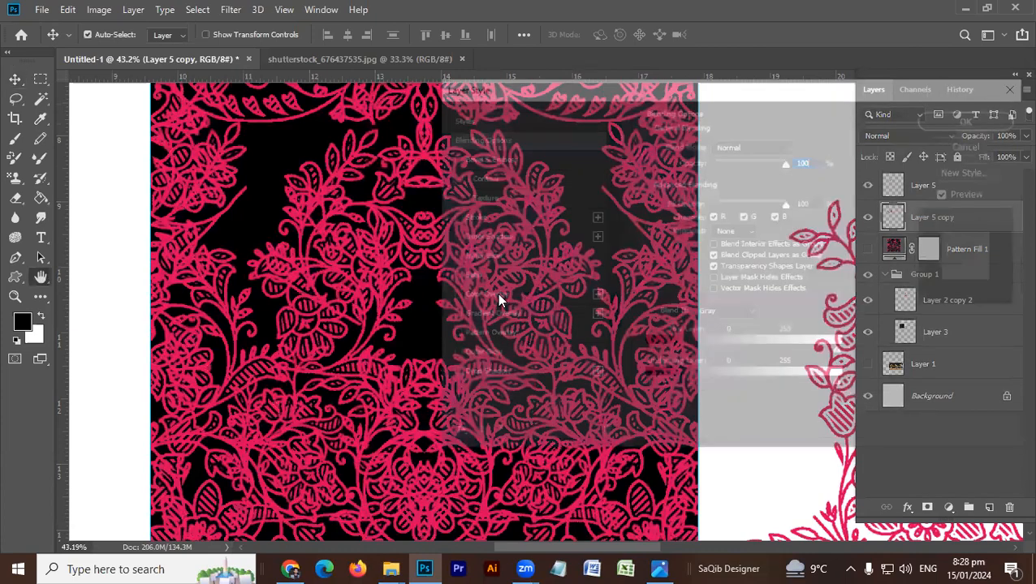
pyautogui.click(480, 295)
pyautogui.click(808, 153)
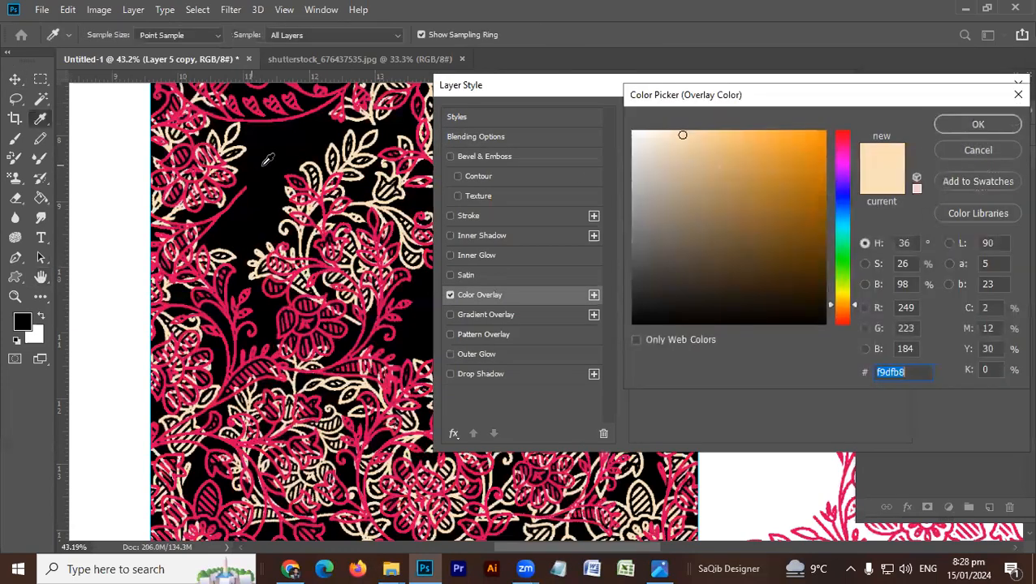
pyautogui.click(261, 161)
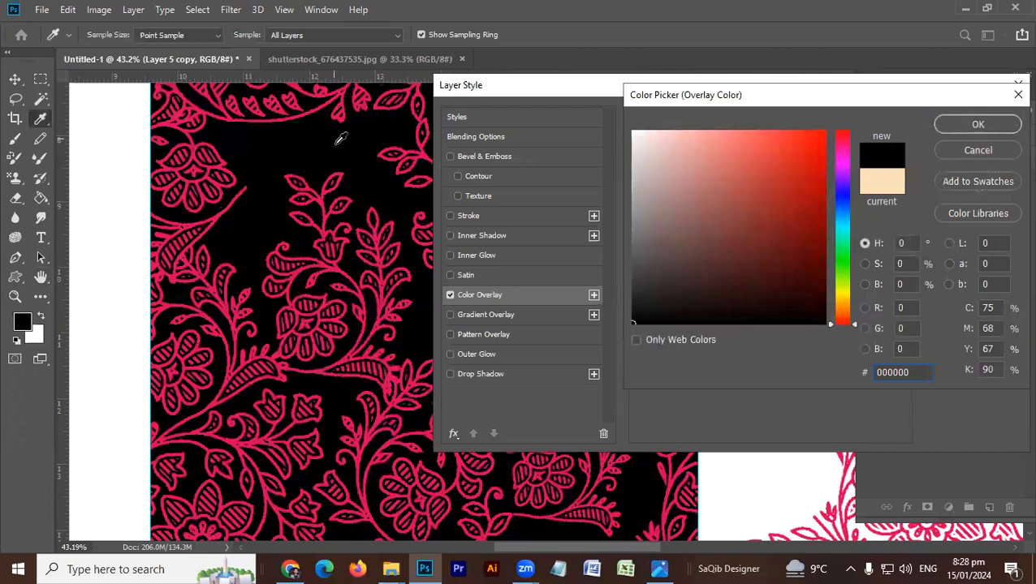
pyautogui.moveTo(633, 307); pyautogui.dragTo(639, 296)
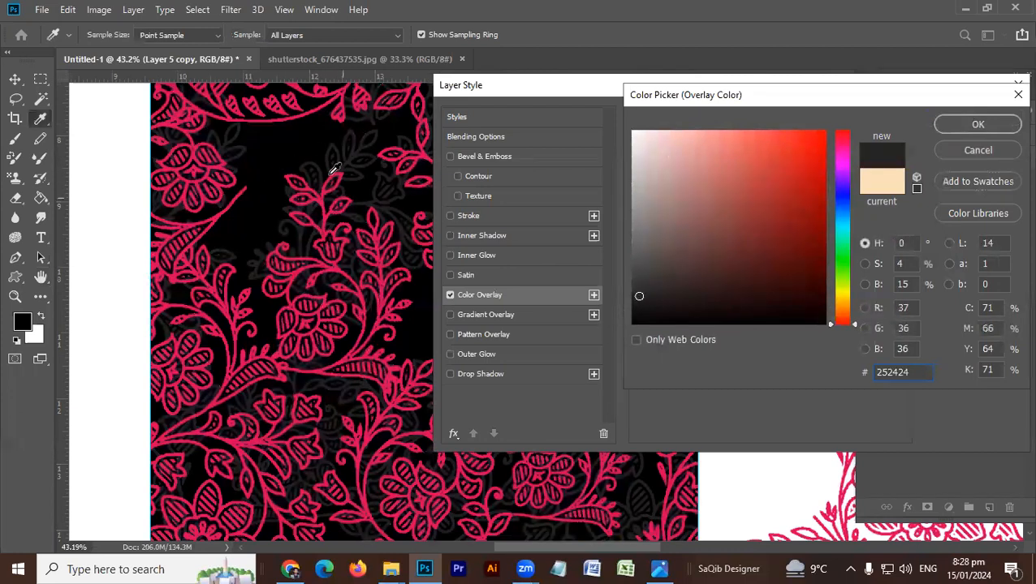
pyautogui.click(974, 123)
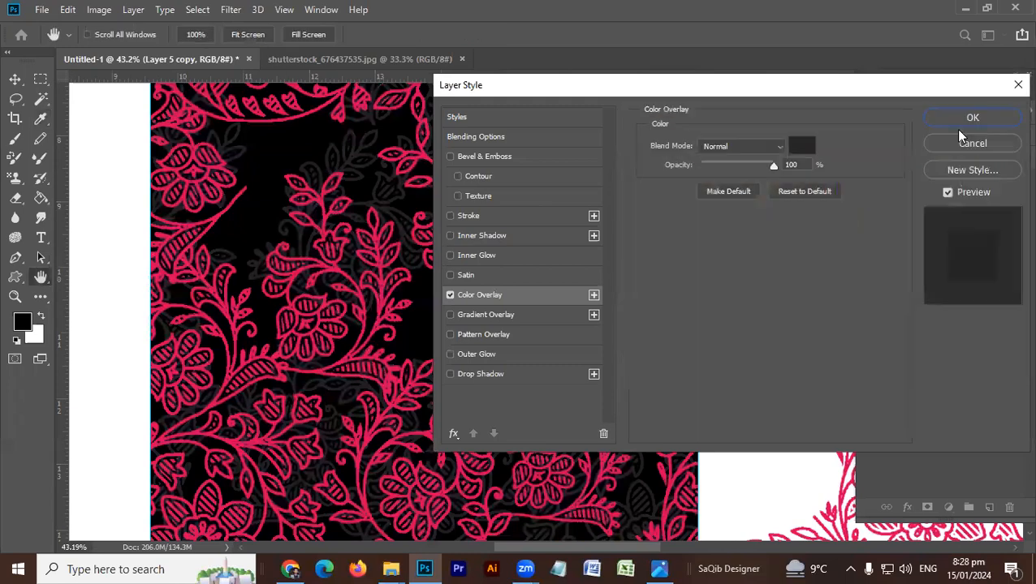
pyautogui.click(930, 125)
pyautogui.moveTo(445, 270)
pyautogui.mouseDown()
pyautogui.moveTo(414, 278)
pyautogui.moveTo(458, 270)
pyautogui.moveTo(451, 256)
pyautogui.mouseUp()
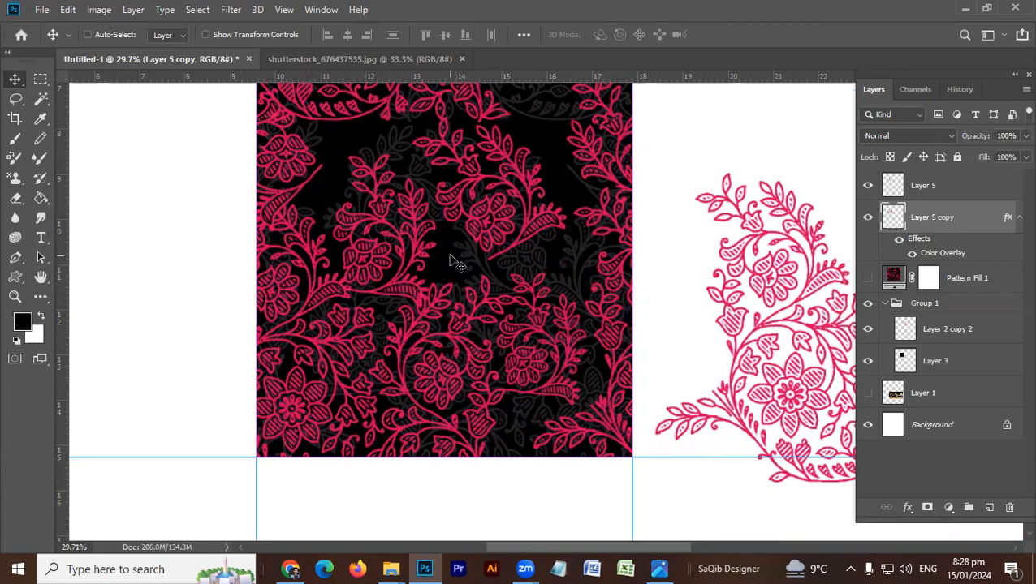
pyautogui.hotkey('ctrl', '0')
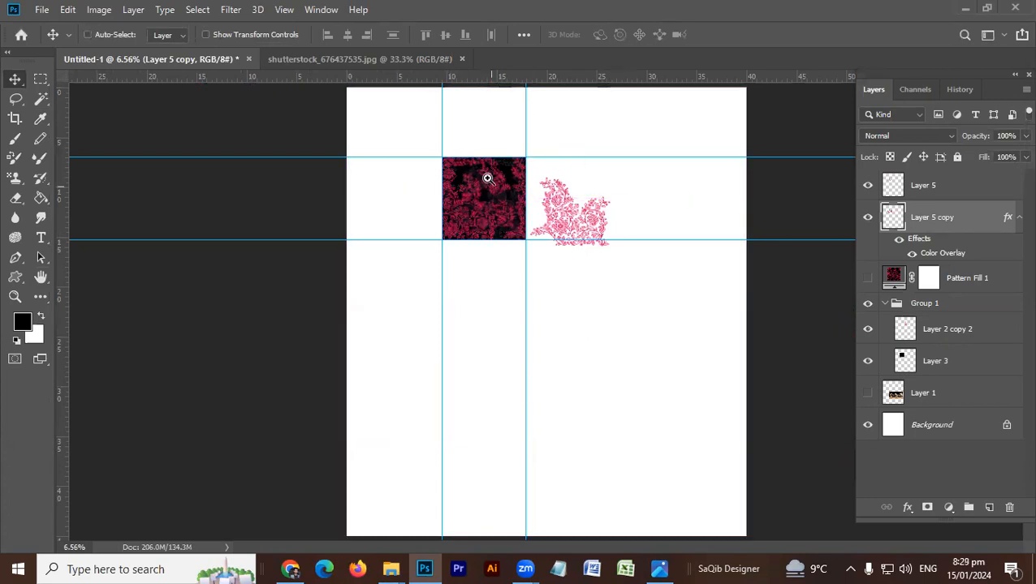
# Select the pink floral layer, its dark grey copy and the black square together and merge them into one tile layer
pyautogui.scroll(3, 488, 175)
pyautogui.moveTo(511, 192); pyautogui.dragTo(566, 242)
pyautogui.moveTo(492, 146); pyautogui.dragTo(411, 350)
pyautogui.hotkey('ctrl', 'e')
# Move the merged tile onto blank canvas and place a duplicate edge to edge to its right
pyautogui.moveTo(462, 286); pyautogui.dragTo(447, 302)
pyautogui.moveTo(464, 315); pyautogui.dragTo(484, 143)
pyautogui.moveTo(485, 143); pyautogui.dragTo(437, 320)
pyautogui.moveTo(488, 291); pyautogui.dragTo(632, 312)
pyautogui.moveTo(524, 323); pyautogui.dragTo(715, 329)
# Inspect the seam between the two side-by-side tiles, both close up and from a distance
pyautogui.moveTo(624, 280)
pyautogui.mouseDown()
pyautogui.moveTo(731, 262)
pyautogui.moveTo(687, 275)
pyautogui.moveTo(608, 251)
pyautogui.moveTo(593, 212)
pyautogui.mouseUp()
pyautogui.moveTo(601, 304); pyautogui.dragTo(599, 251)
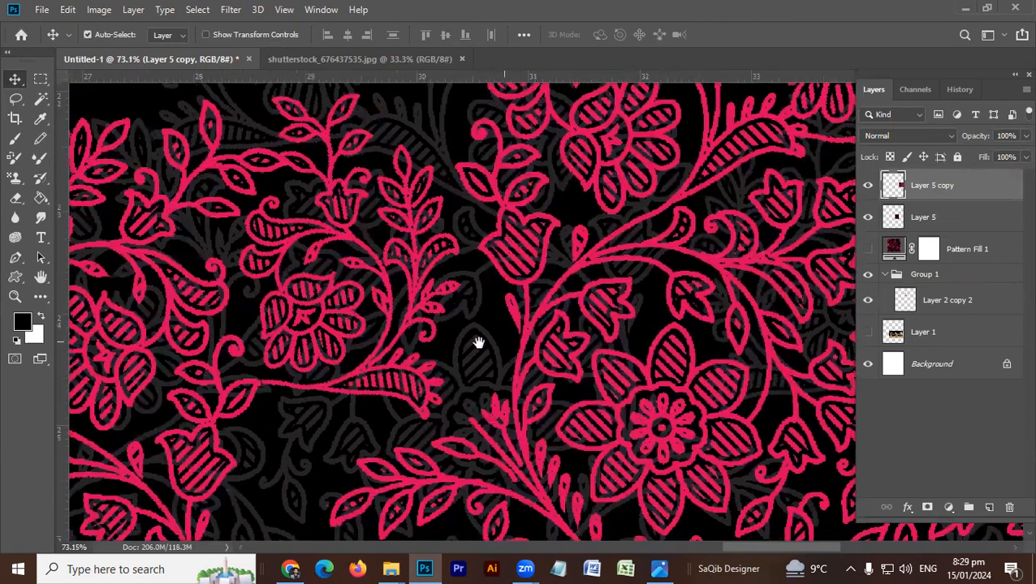
pyautogui.scroll(-4, 574, 359)
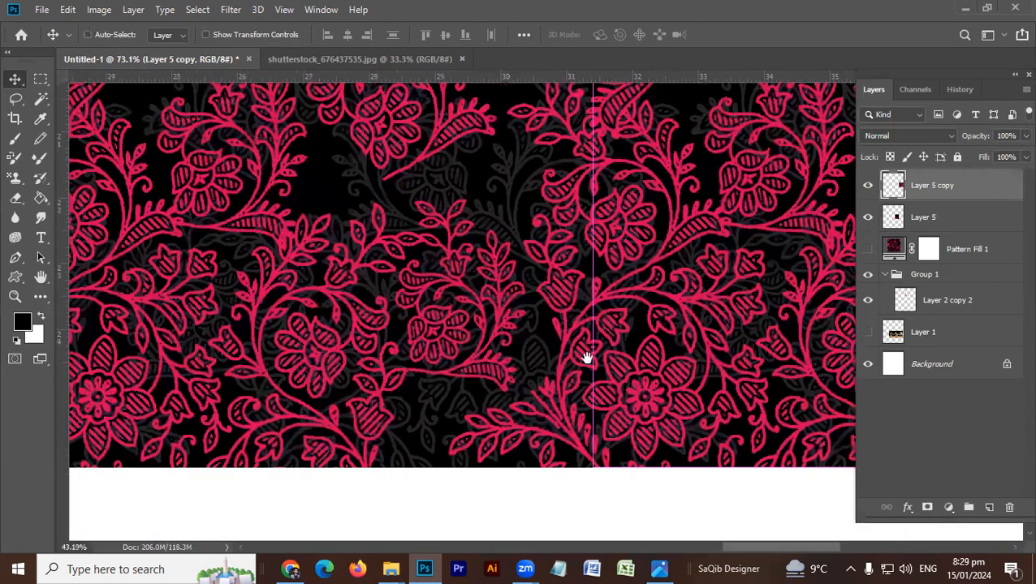
pyautogui.scroll(-5, 559, 425)
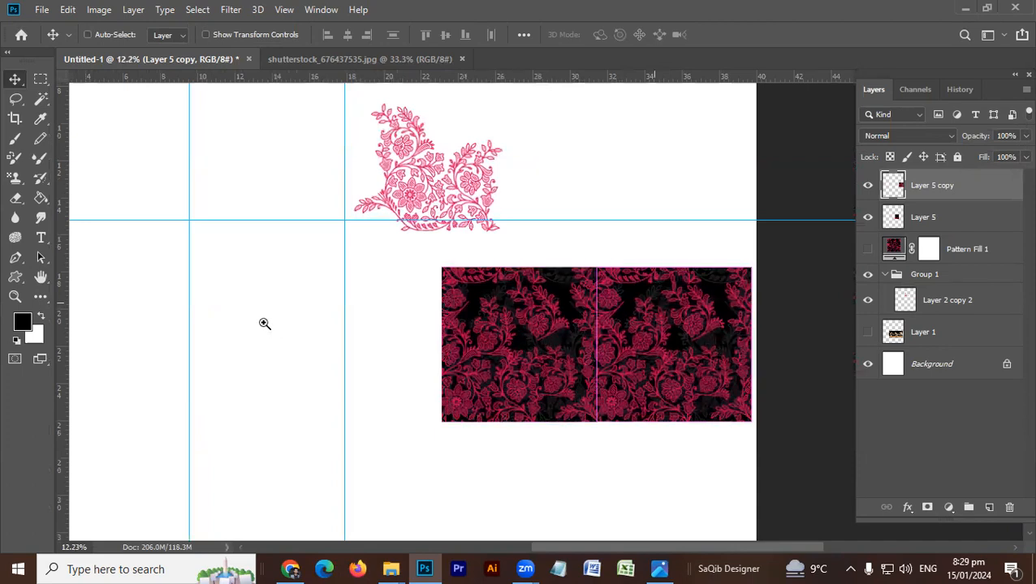
pyautogui.scroll(2, 580, 342)
pyautogui.scroll(1, 628, 324)
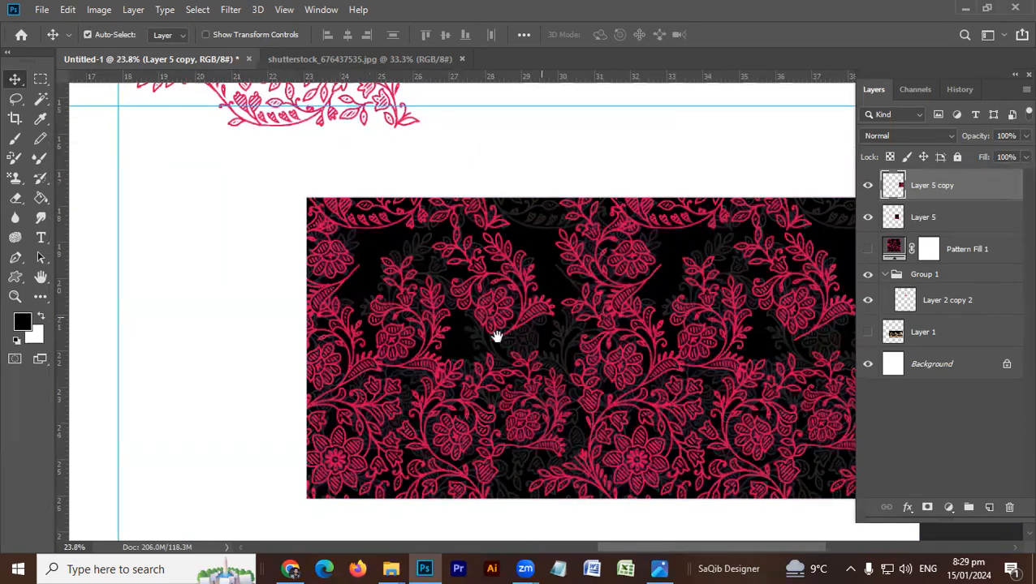
pyautogui.moveTo(461, 342); pyautogui.dragTo(418, 282)
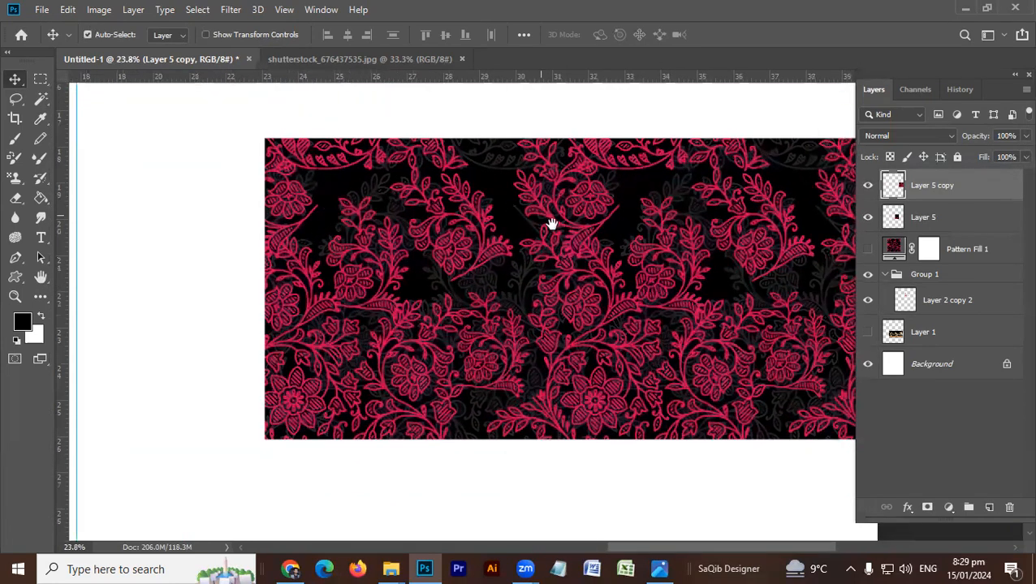
pyautogui.moveTo(550, 224); pyautogui.dragTo(464, 205)
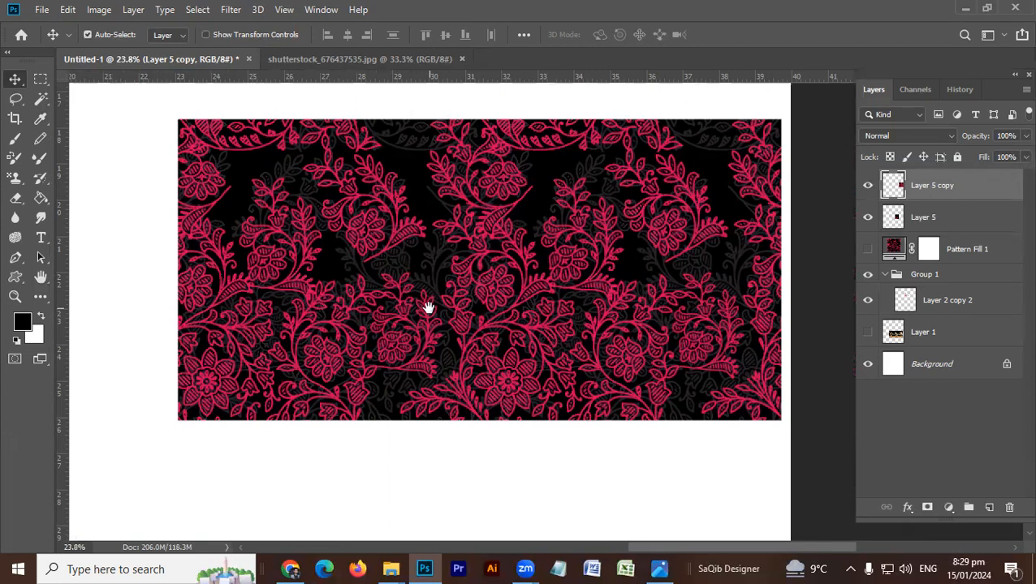
# Merge the two side-by-side tiles into one layer and place a duplicate of the pair directly below
pyautogui.moveTo(542, 266)
pyautogui.mouseDown()
pyautogui.moveTo(571, 268)
pyautogui.moveTo(541, 263)
pyautogui.mouseUp()
pyautogui.keyDown('shift'); pyautogui.click(381, 266); pyautogui.keyUp('shift')
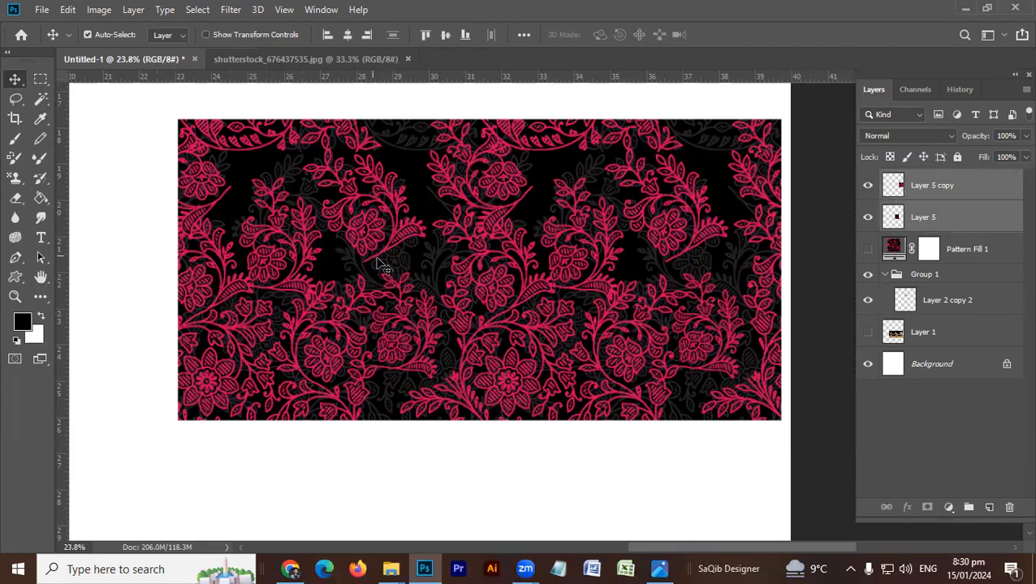
pyautogui.hotkey('ctrl', 'e')
pyautogui.moveTo(521, 140); pyautogui.dragTo(474, 411)
pyautogui.hotkey('ctrl', 'j')
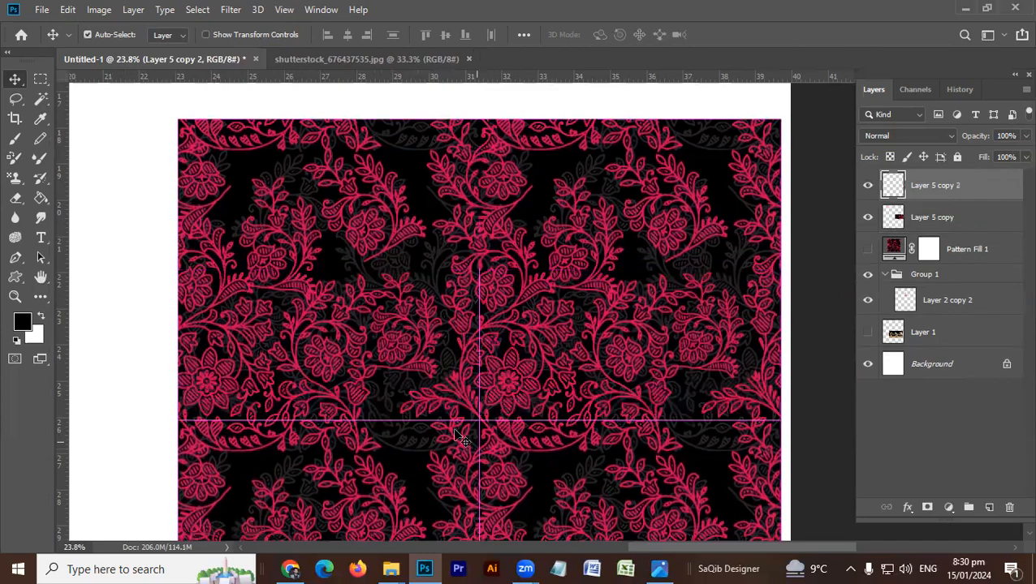
# Check the horizontal seam between the two rows and merge them into a single four-tile block
pyautogui.scroll(3, 435, 416)
pyautogui.hscroll(3, 436, 314)
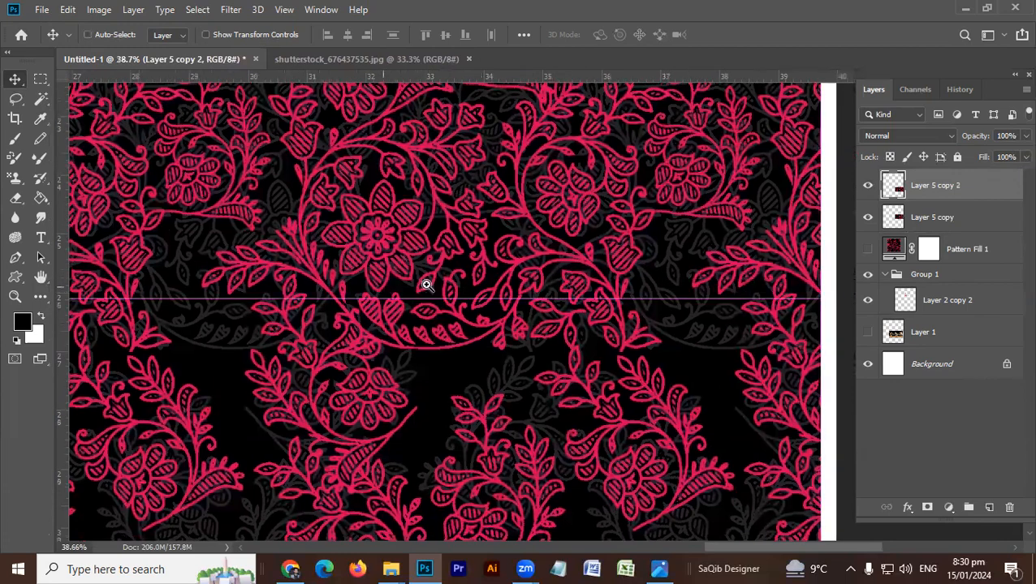
pyautogui.scroll(7, 462, 286)
pyautogui.scroll(-3, 543, 323)
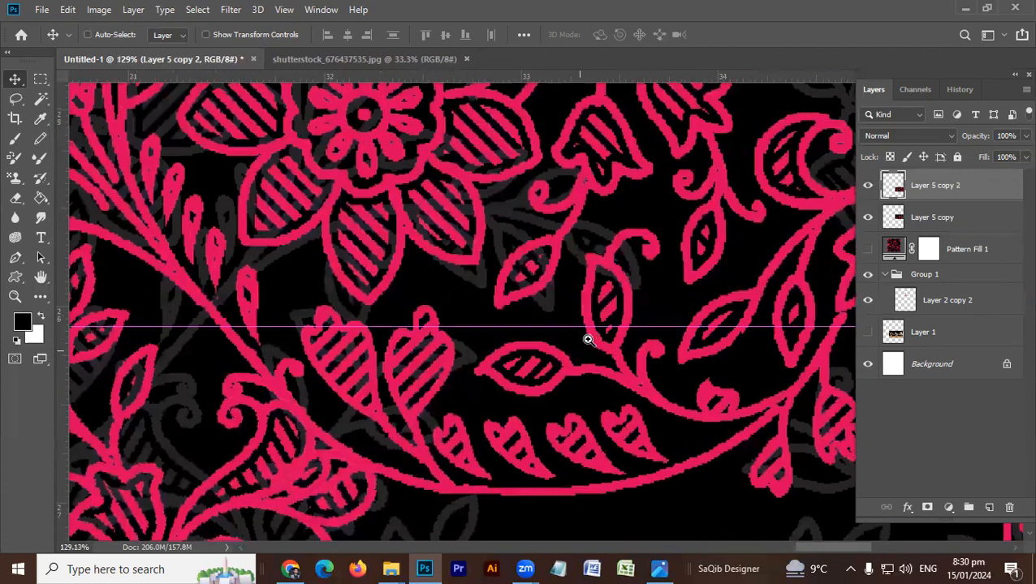
pyautogui.scroll(-4, 581, 345)
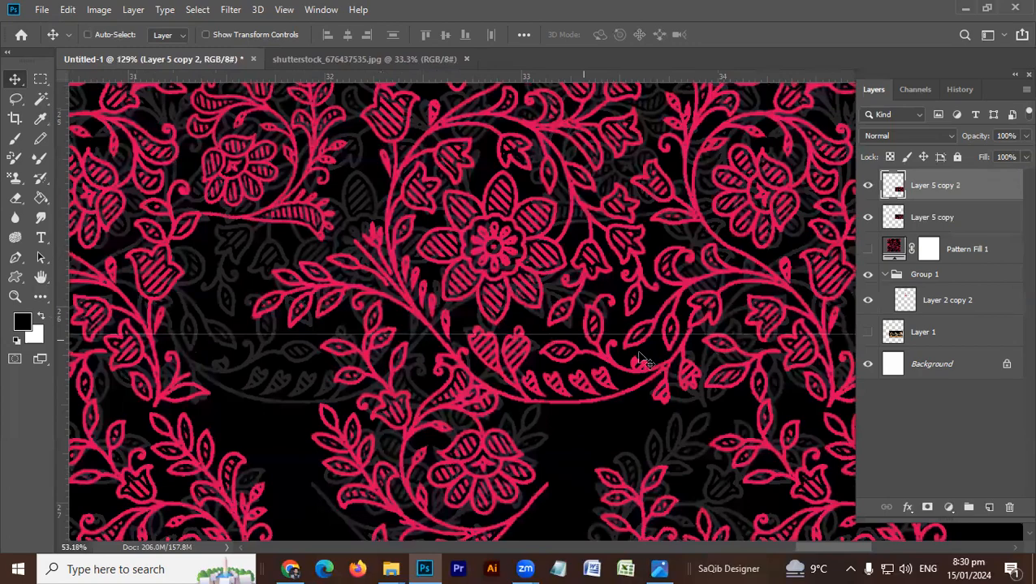
pyautogui.press('Delete')
# Examine the seams across the four-tile block for breaks in the floral and grey motifs
pyautogui.scroll(-3, 663, 338)
pyautogui.scroll(-2, 606, 284)
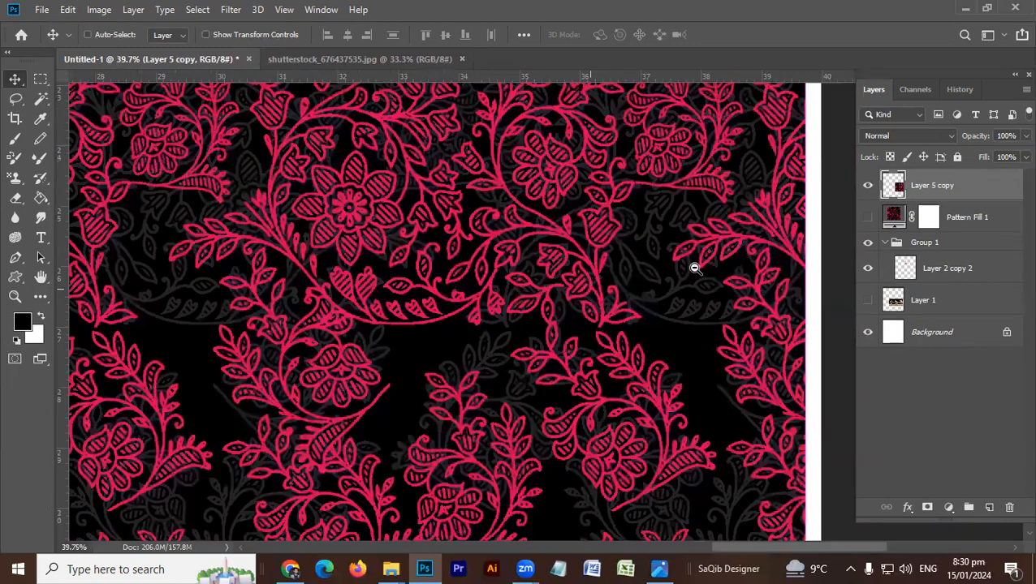
pyautogui.scroll(4, 693, 266)
pyautogui.scroll(-4, 696, 268)
pyautogui.scroll(1, 537, 270)
pyautogui.hscroll(-8, 756, 281)
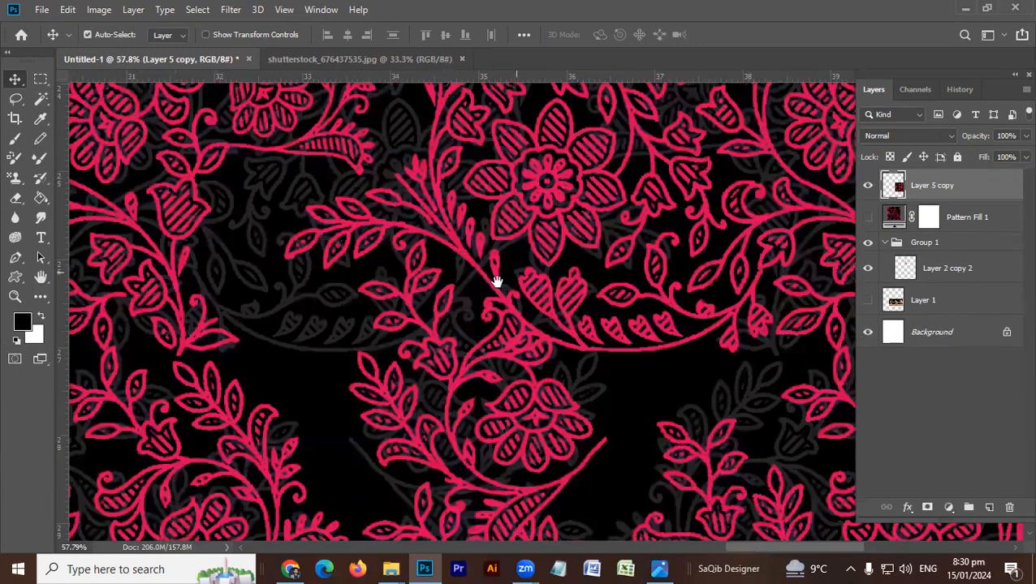
pyautogui.hscroll(2, 575, 321)
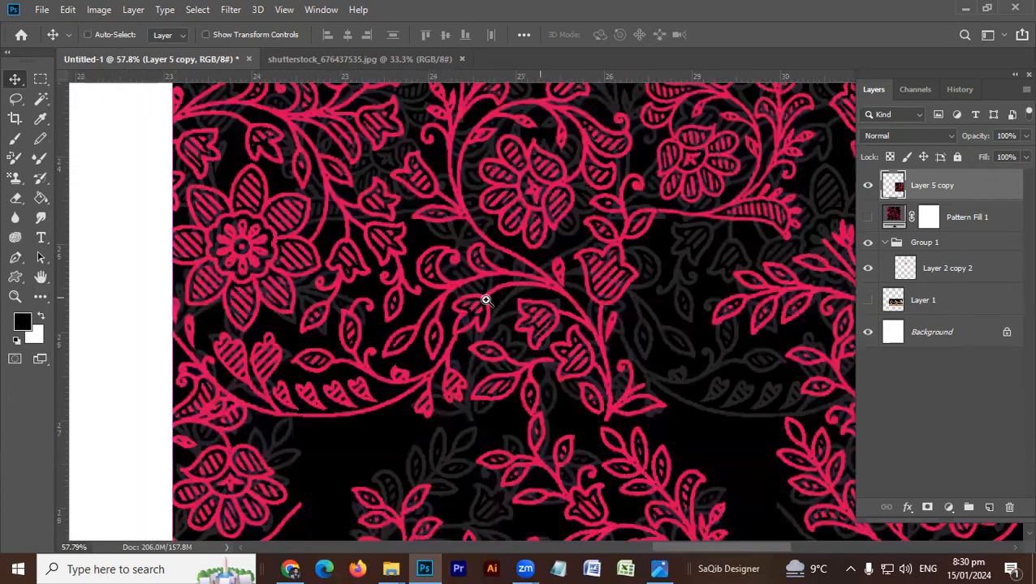
pyautogui.scroll(-3, 426, 309)
pyautogui.scroll(1, 548, 346)
pyautogui.scroll(1, 472, 364)
pyautogui.scroll(-2, 472, 365)
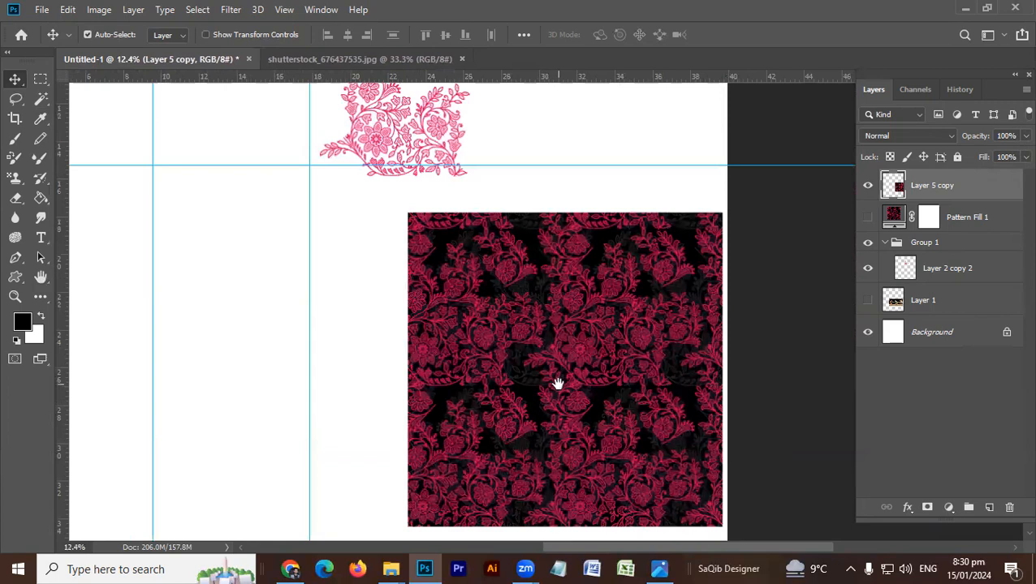
# Shift the four-tile block inward from the canvas edge and crop the canvas to the block's exact bounds
pyautogui.moveTo(555, 382); pyautogui.dragTo(536, 280)
pyautogui.moveTo(602, 307); pyautogui.dragTo(584, 337)
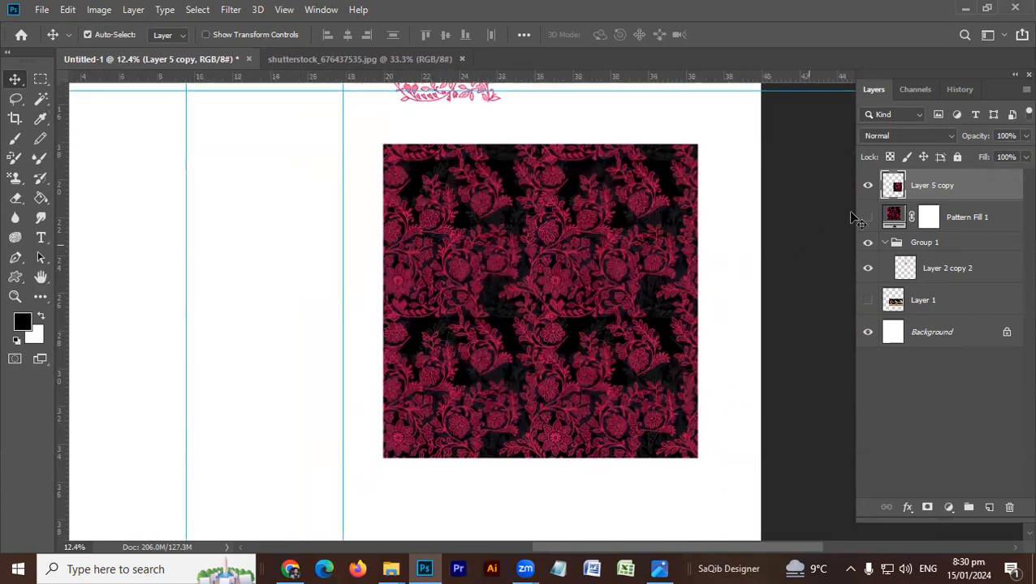
pyautogui.keyDown('ctrl'); pyautogui.click(893, 185); pyautogui.keyUp('ctrl')
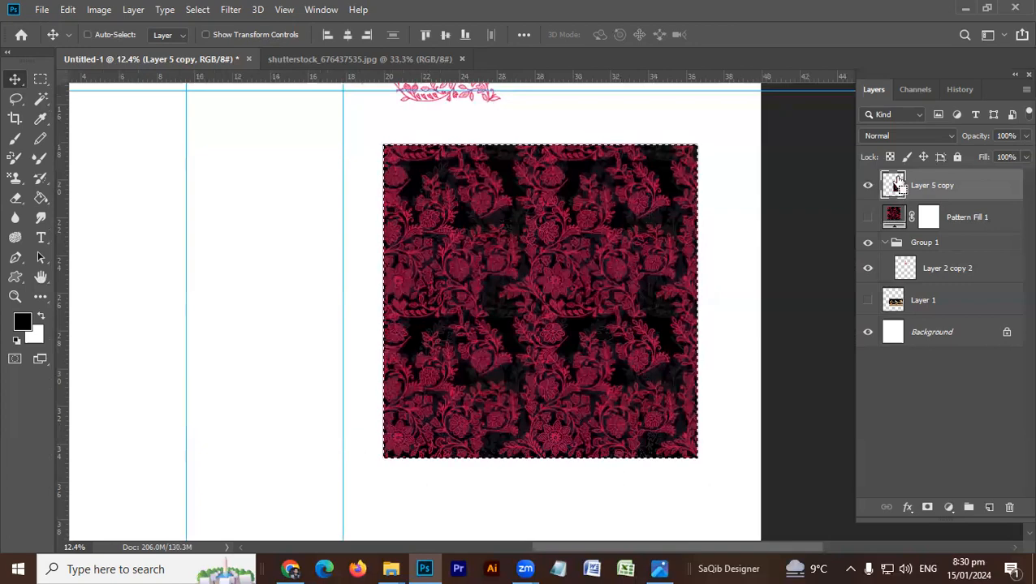
pyautogui.press('c')
pyautogui.press('Return')
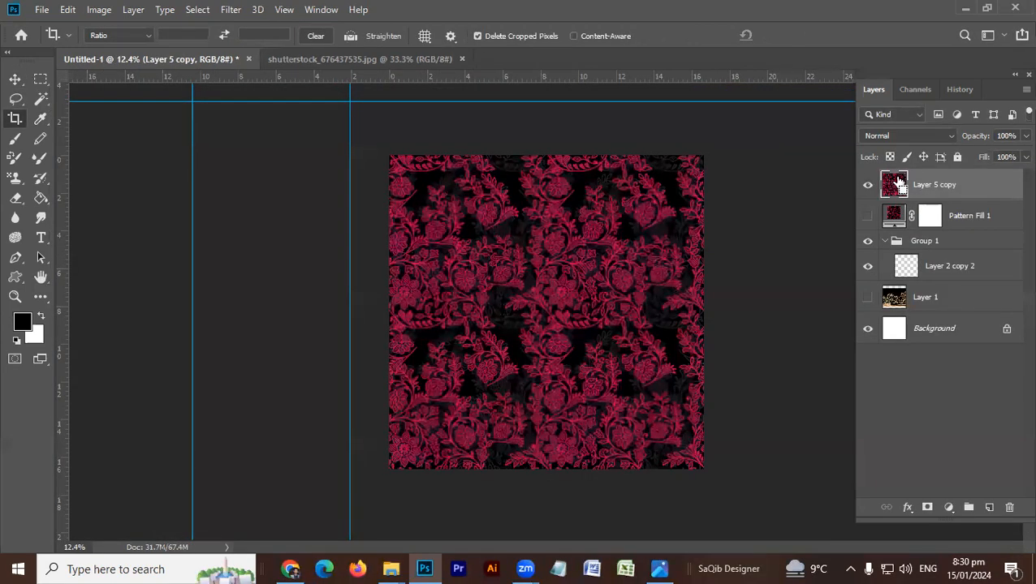
# Save the cropped pattern as a JPEG named 4029 in the new ready folder
pyautogui.hotkey('ctrl', '0')
pyautogui.hotkey('ctrl', 'shift', 's')
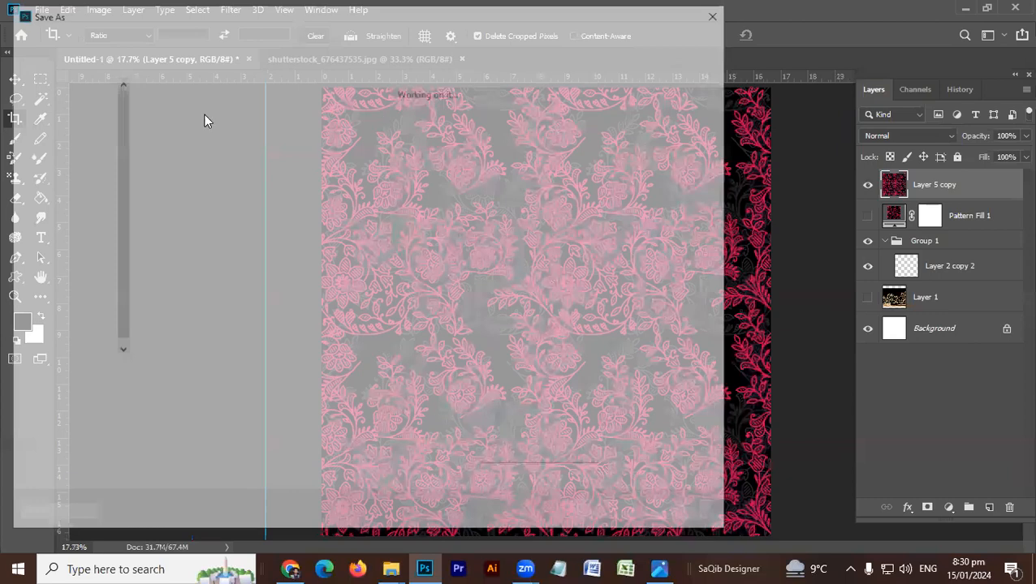
pyautogui.click(204, 396)
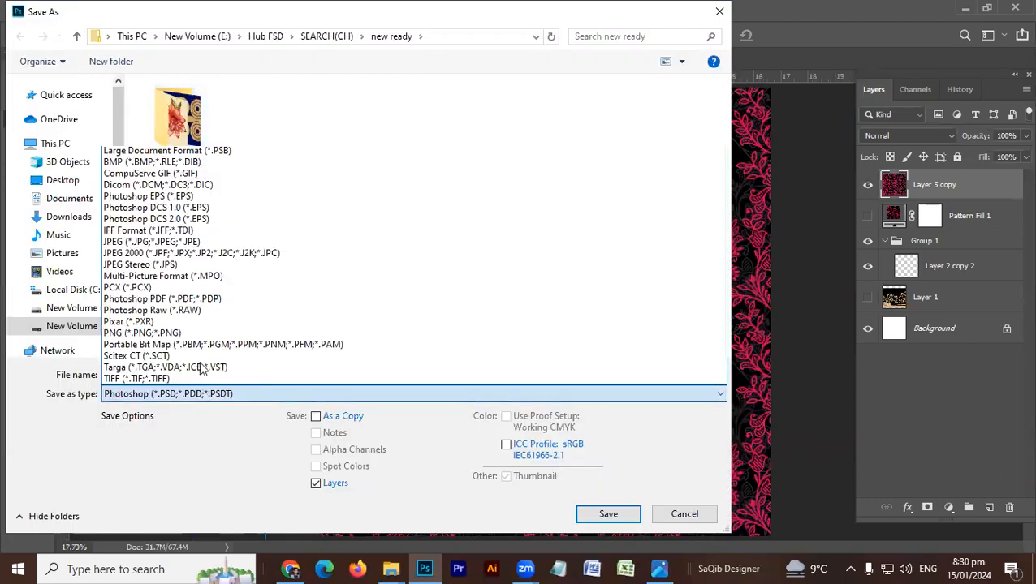
pyautogui.click(192, 250)
pyautogui.click(520, 244)
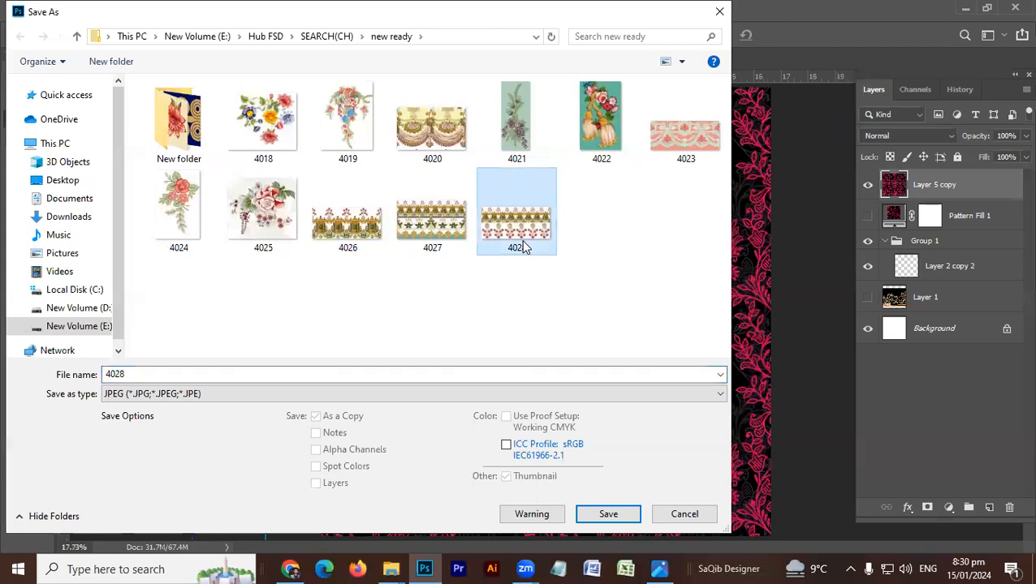
pyautogui.press('BackSpace')
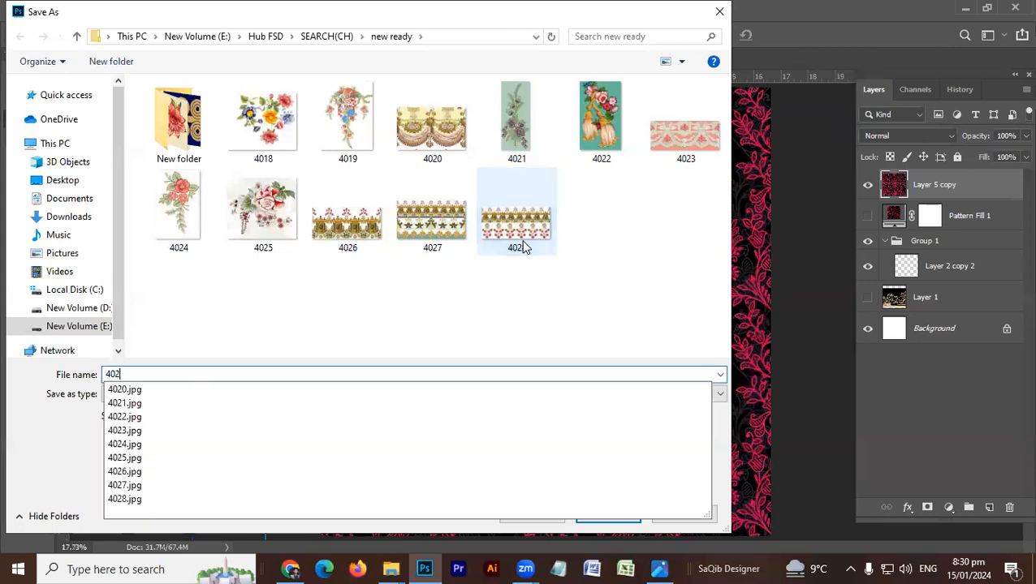
pyautogui.write('9')
pyautogui.press('Return')
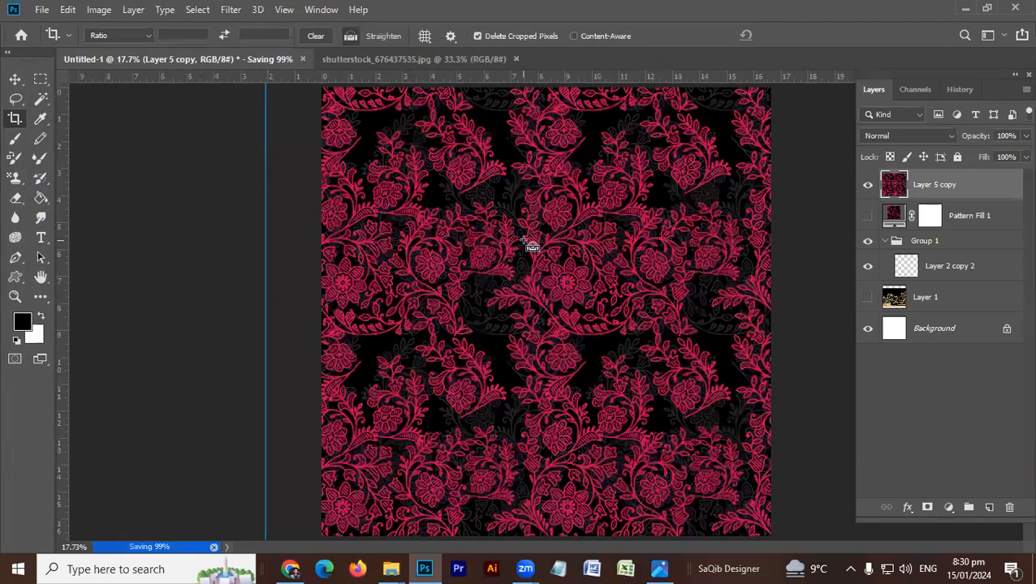
# Undo the crop, tile duplicates and merges back to the single tile with its separate floral and black layers
pyautogui.scroll(-5, 523, 240)
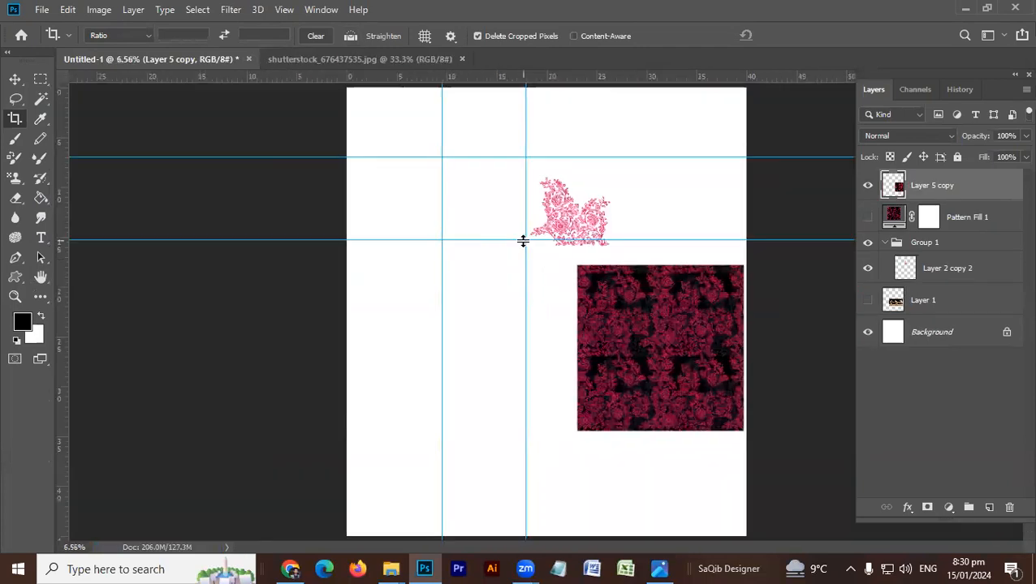
pyautogui.hotkey('ctrl', 'z')
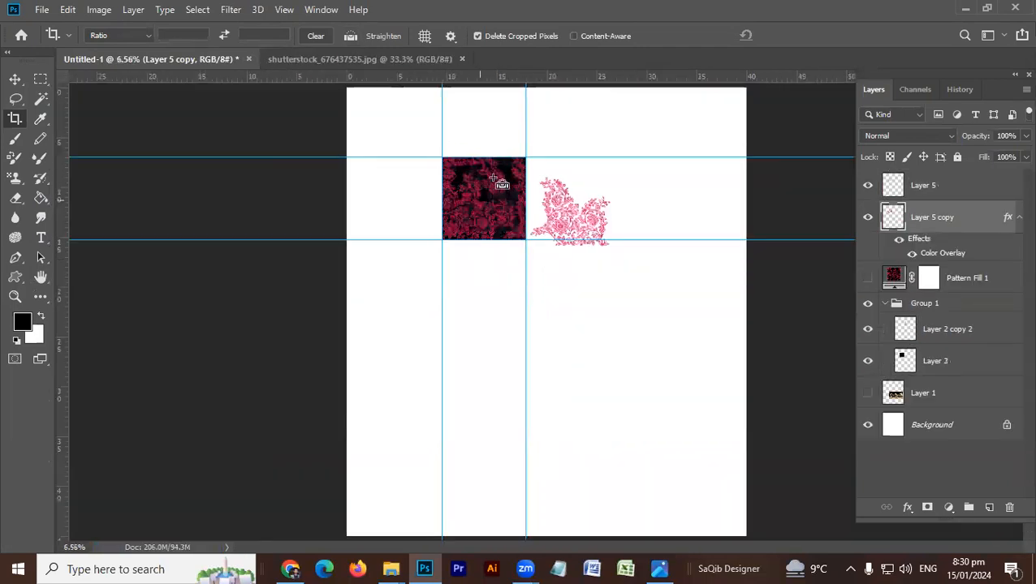
pyautogui.scroll(5, 526, 177)
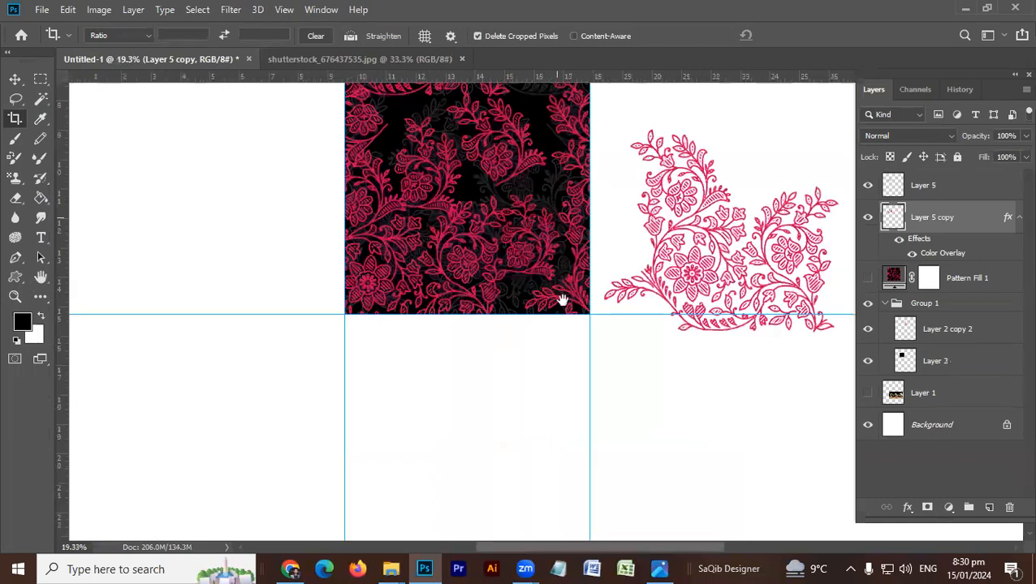
# Try moving the tile's three layers down off the guides and duplicating them alongside, and undo it
pyautogui.press('v')
pyautogui.scroll(-3, 454, 349)
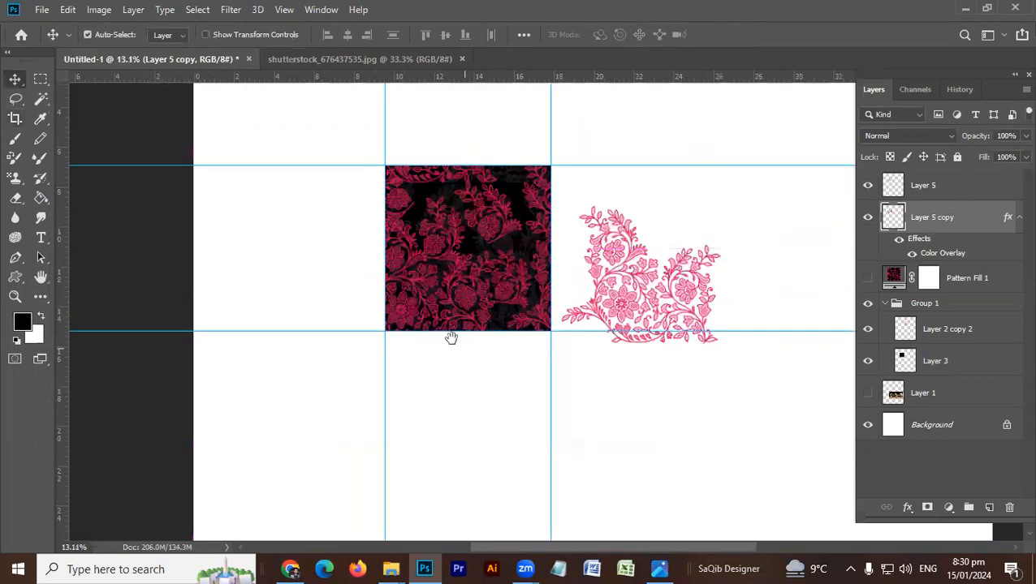
pyautogui.moveTo(390, 191); pyautogui.dragTo(346, 204)
pyautogui.moveTo(421, 208); pyautogui.dragTo(430, 303)
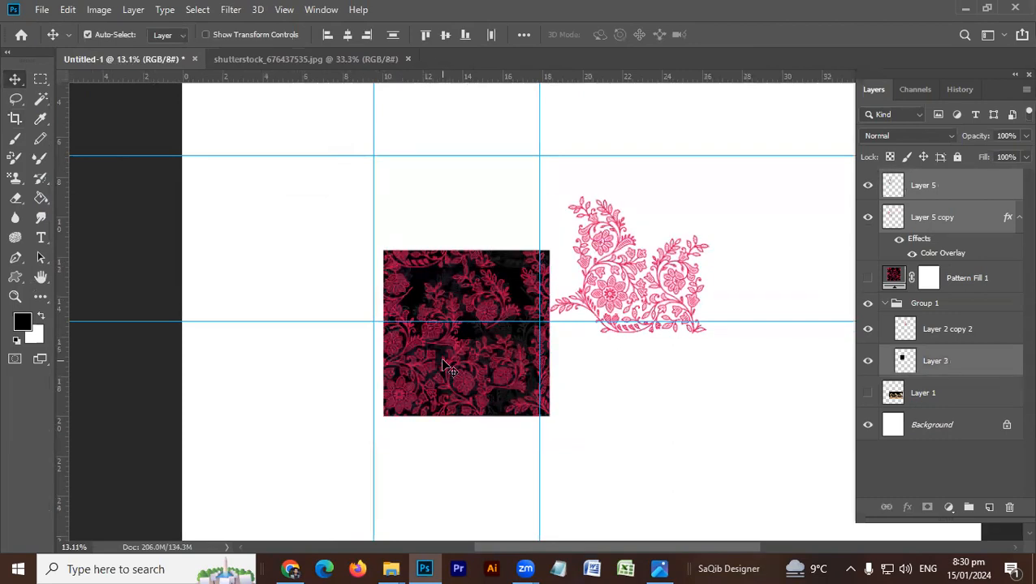
pyautogui.moveTo(485, 396); pyautogui.dragTo(651, 397)
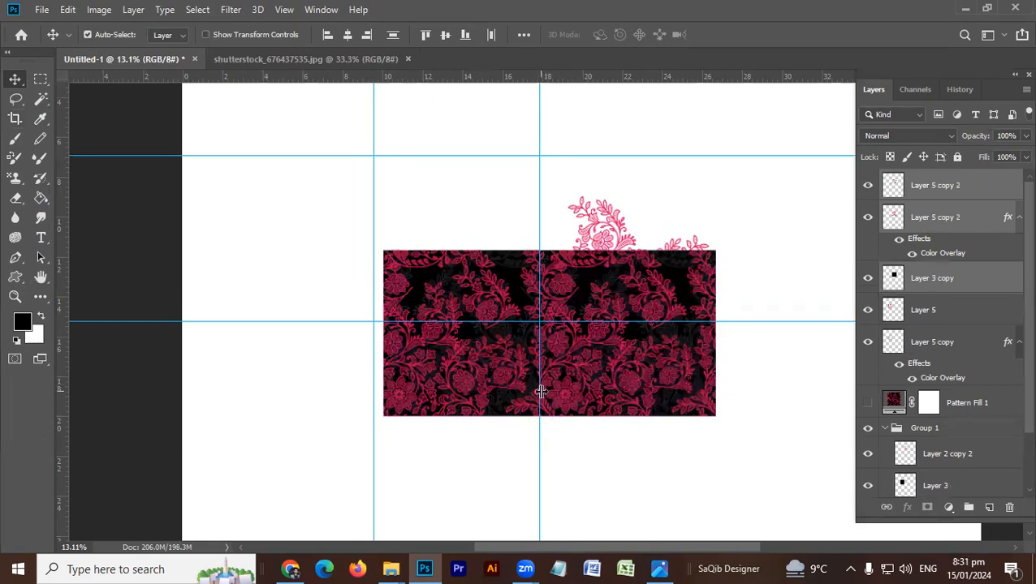
pyautogui.hotkey('ctrl', 'z')
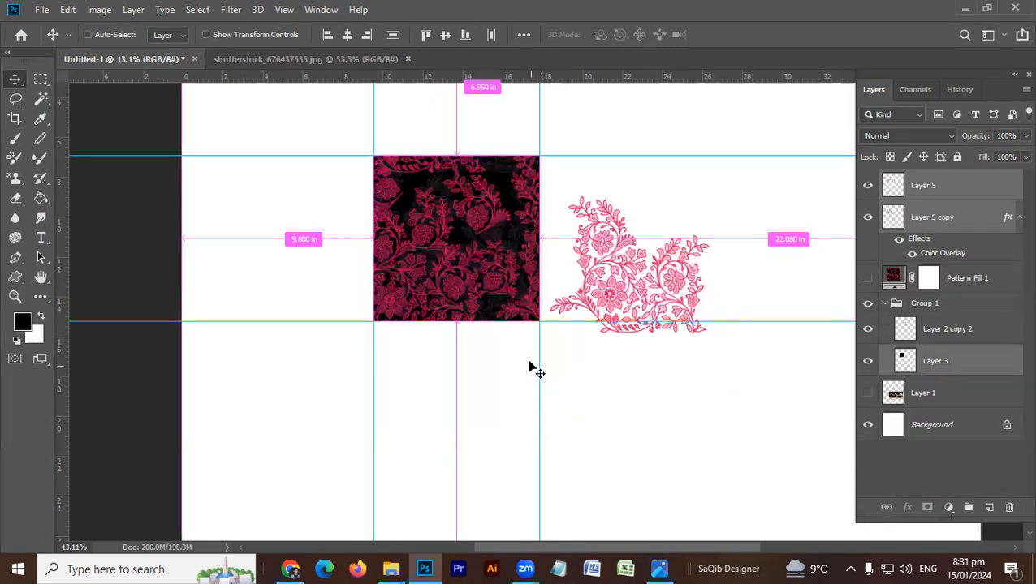
# Try moving the tile's layers separately, pulling the black square out from under the florals, and undo the moves
pyautogui.press('ctrl')
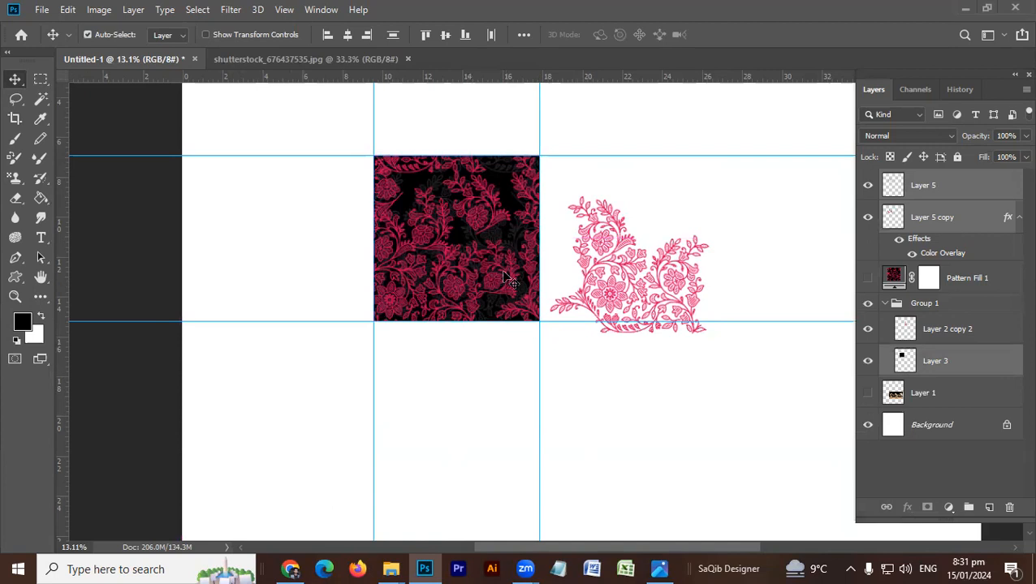
pyautogui.moveTo(487, 203); pyautogui.dragTo(419, 216)
pyautogui.hotkey('ctrl', 'z')
pyautogui.click(513, 396)
pyautogui.moveTo(479, 243); pyautogui.dragTo(396, 254)
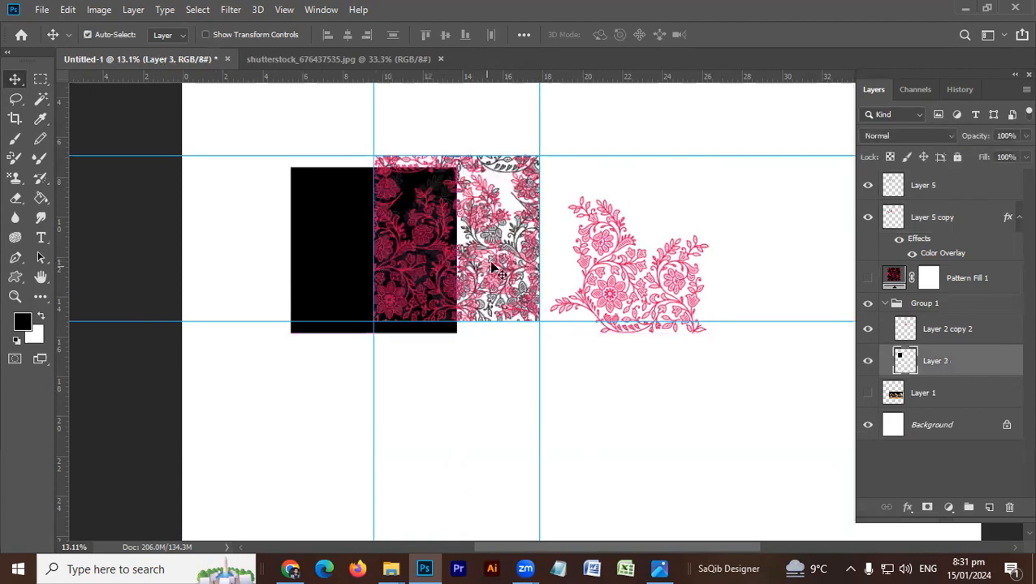
pyautogui.moveTo(491, 274); pyautogui.dragTo(559, 315)
pyautogui.hotkey('ctrl', 'z')
pyautogui.hotkey('ctrl', 'z')
# Select Layer 5, Layer 5 copy and Layer 3 inside the guides and merge them into one layer
pyautogui.moveTo(511, 114); pyautogui.dragTo(358, 272)
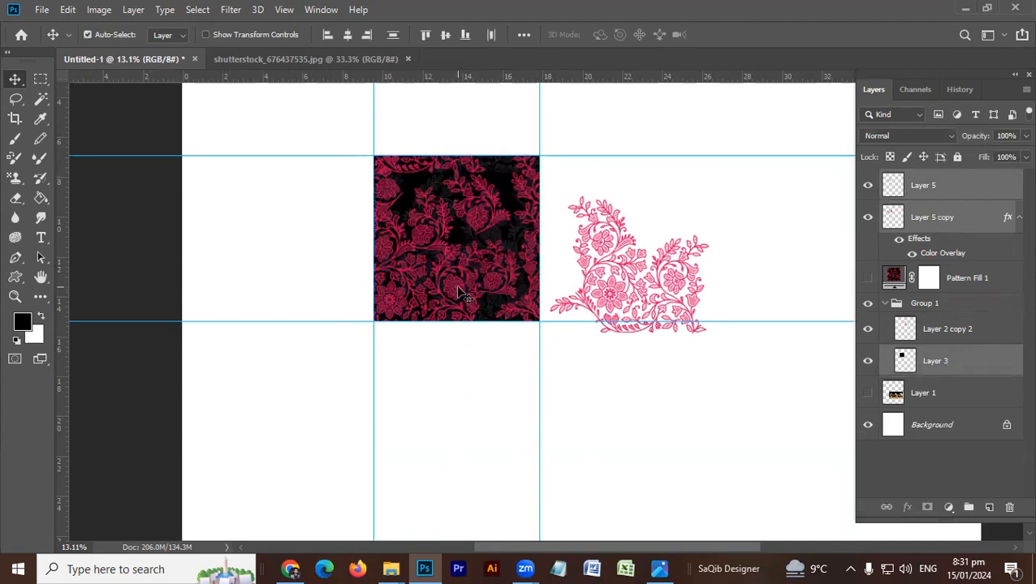
pyautogui.hotkey('ctrl', 'e')
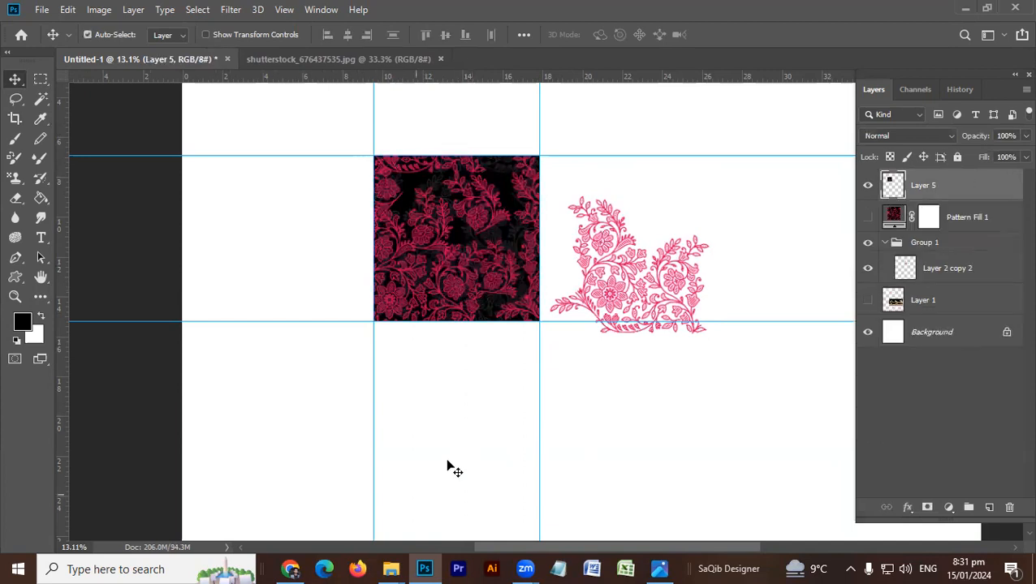
pyautogui.moveTo(390, 569)
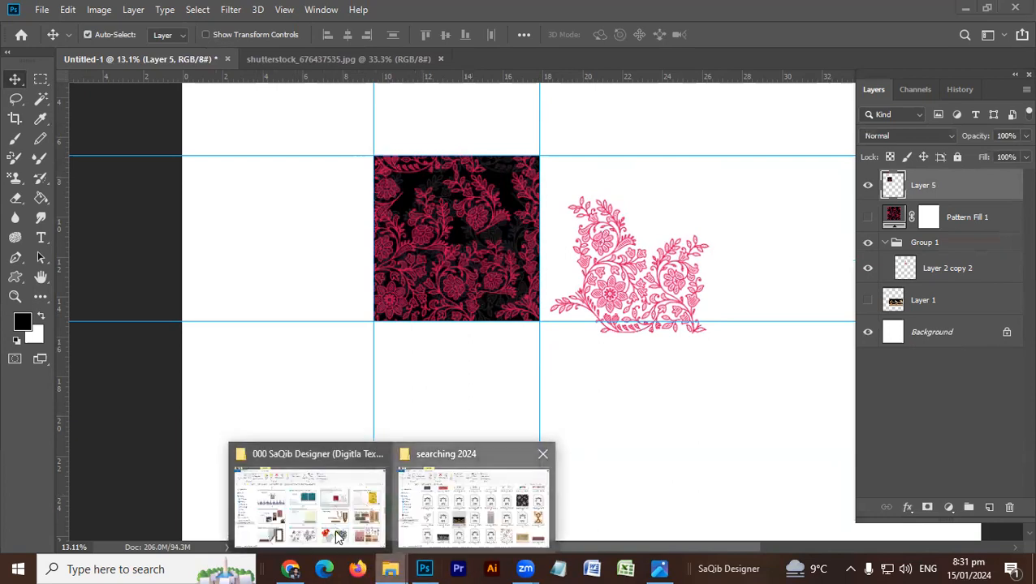
# Look through the shutterstock images in the searching 2024 folder, and return to the tile document in Photoshop
pyautogui.click(473, 499)
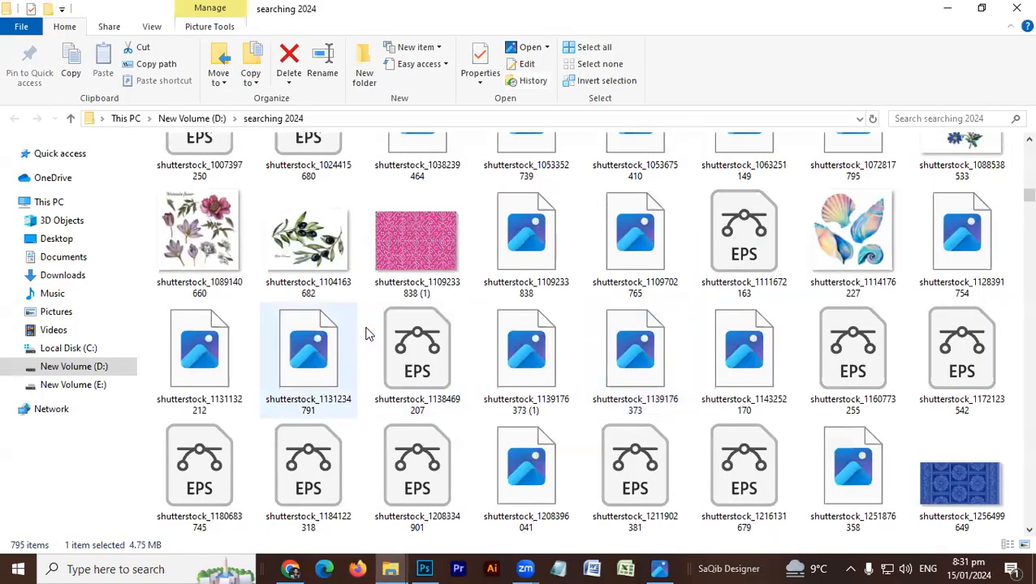
pyautogui.scroll(-3, 576, 357)
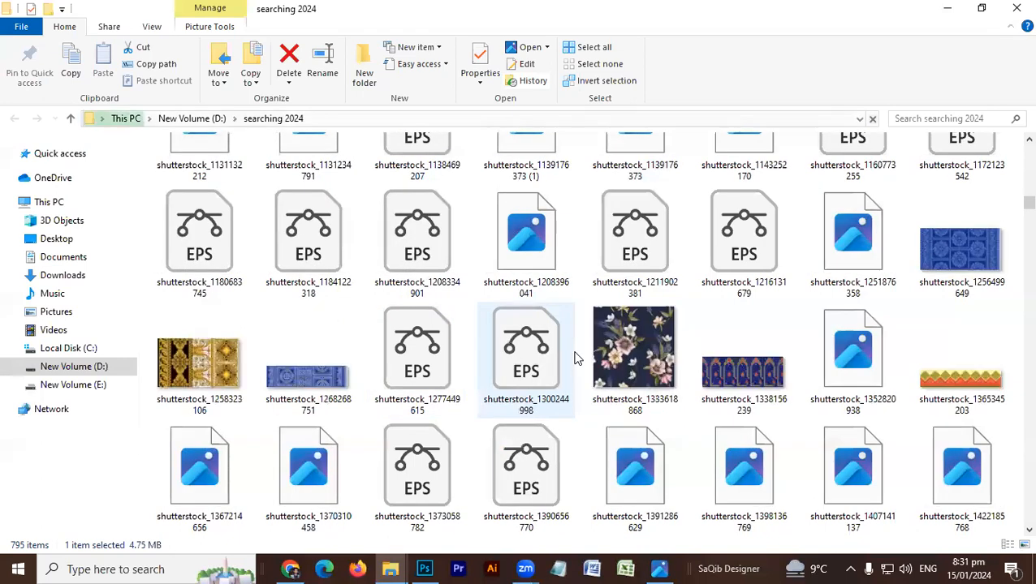
pyautogui.click(423, 569)
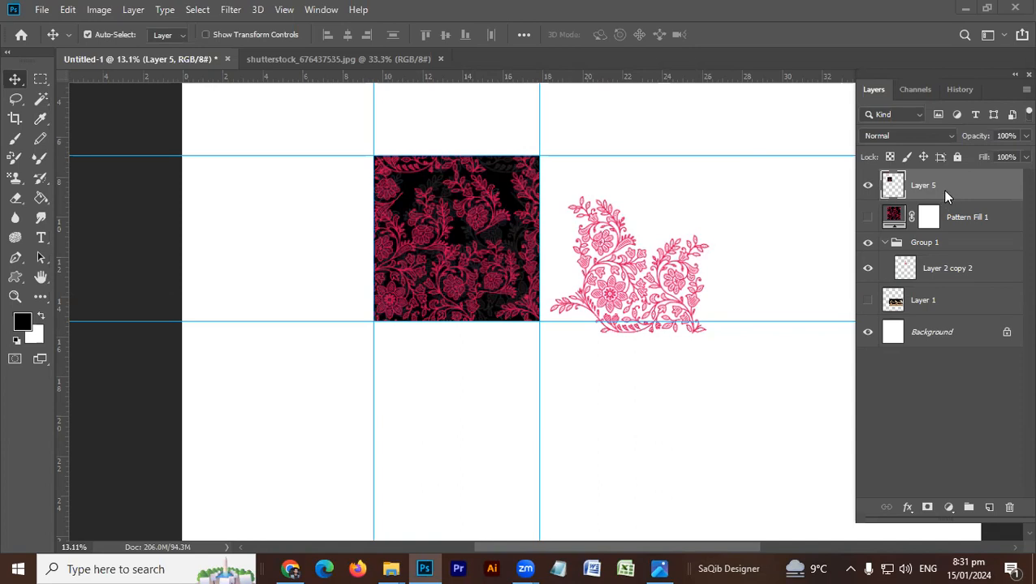
# Try merging everything from Layer 5 down to Layer 1 into one layer, check it by toggling its visibility, and undo the merge
pyautogui.keyDown('shift'); pyautogui.click(941, 300); pyautogui.keyUp('shift')
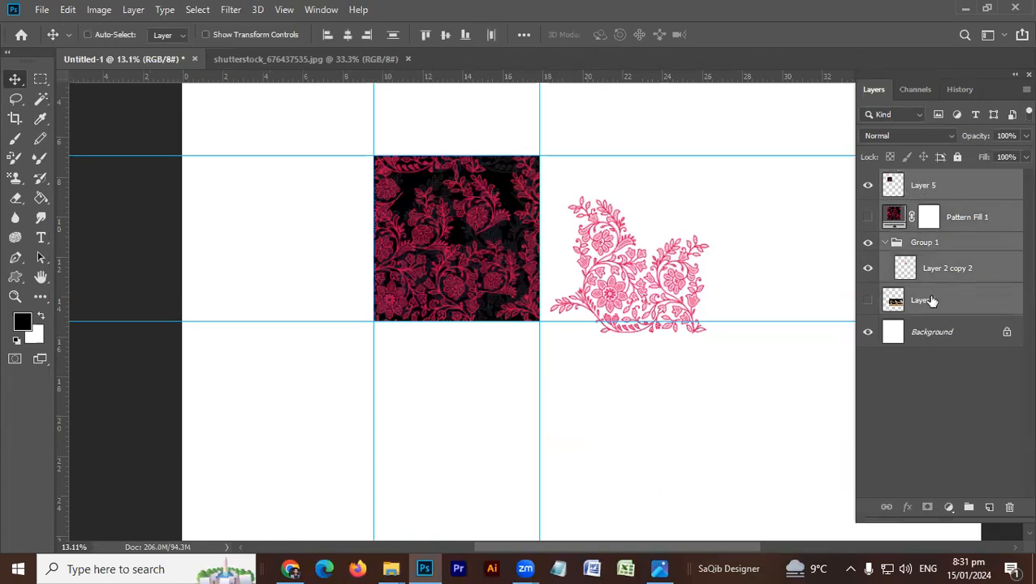
pyautogui.hotkey('ctrl', 'e')
pyautogui.click(867, 186)
pyautogui.click(867, 186)
pyautogui.hotkey('ctrl', 'z')
pyautogui.hotkey('ctrl', 'z')
pyautogui.hotkey('ctrl', 'z')
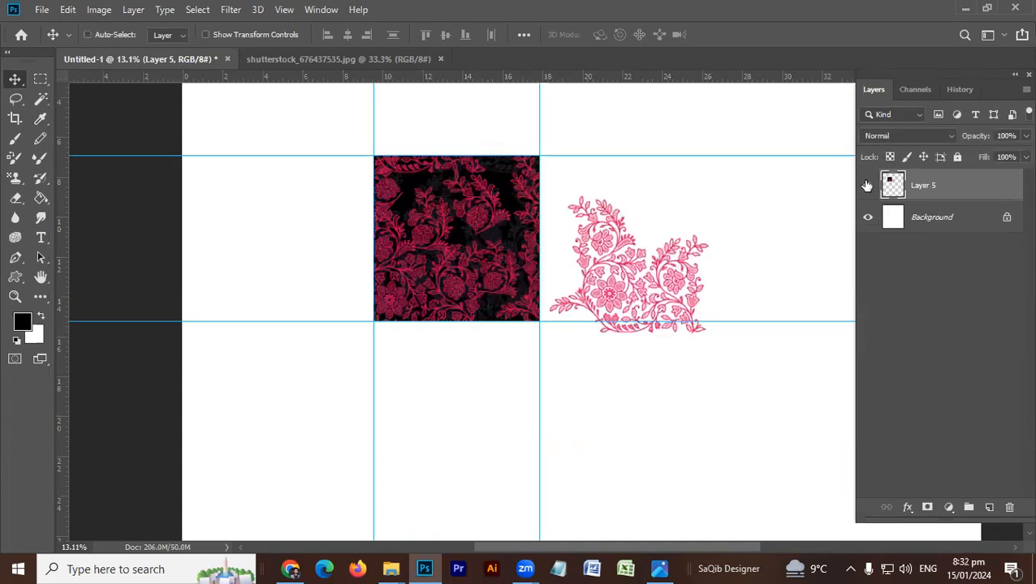
pyautogui.press('ctrl')
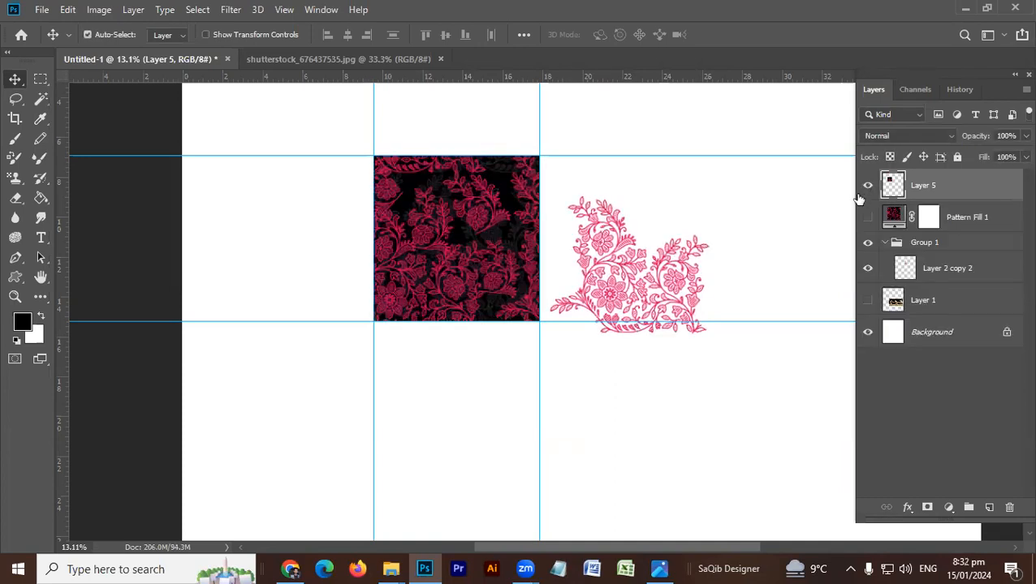